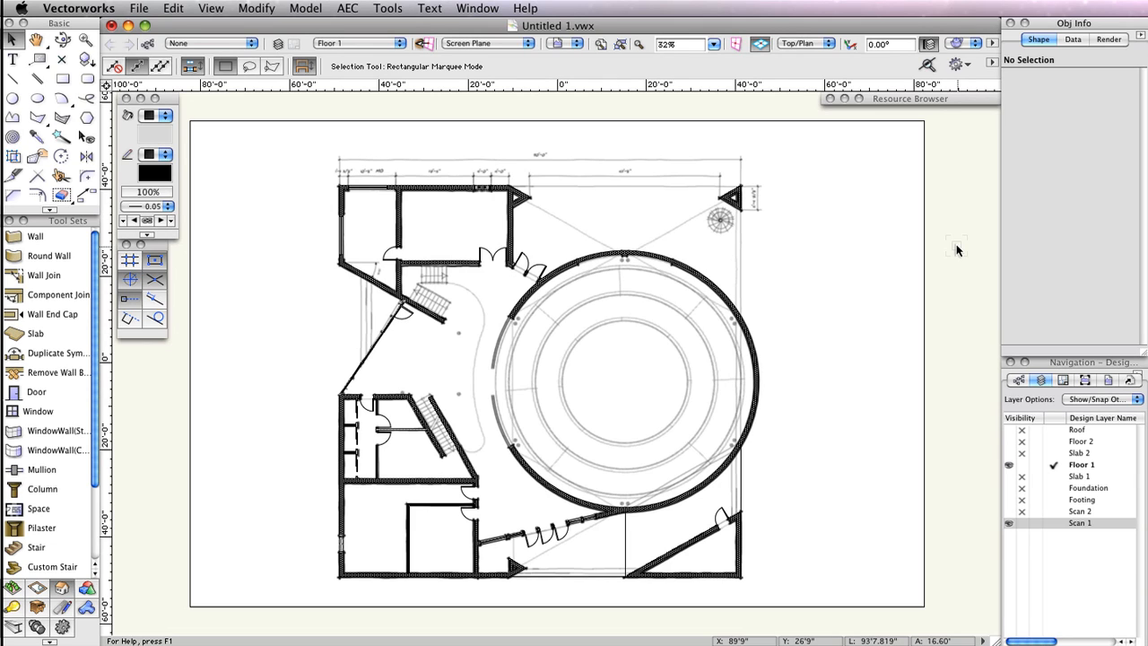
- Set the default fill colour to white and display the Slab 2 layer instead of the Scan 1 layer
left_click(150, 135)
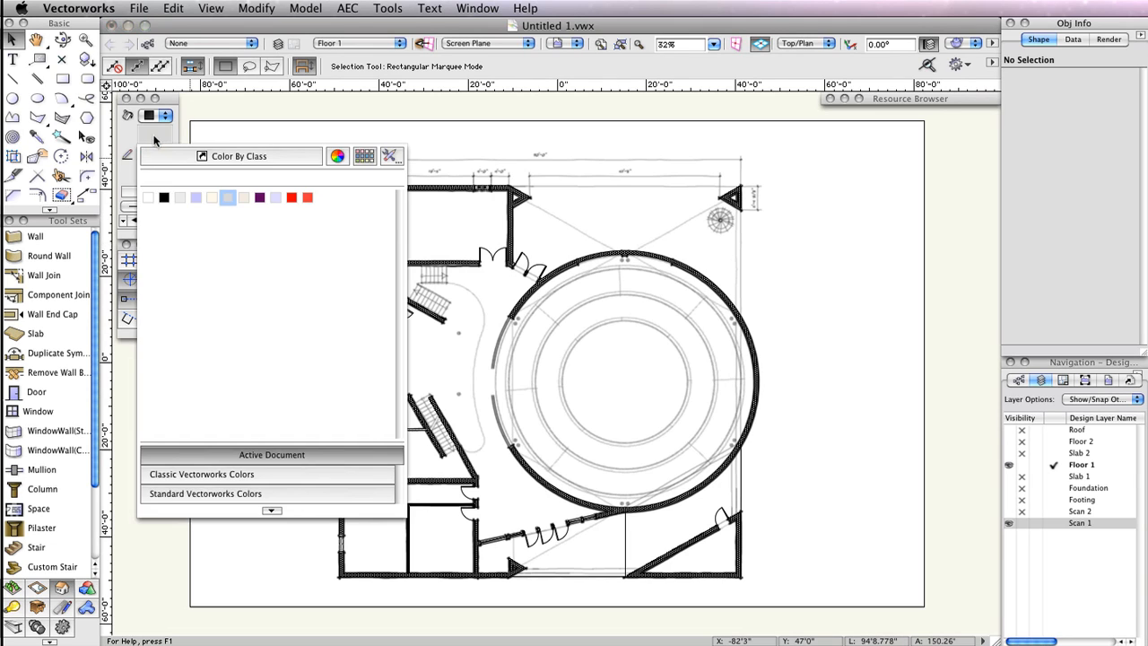
left_click(148, 198)
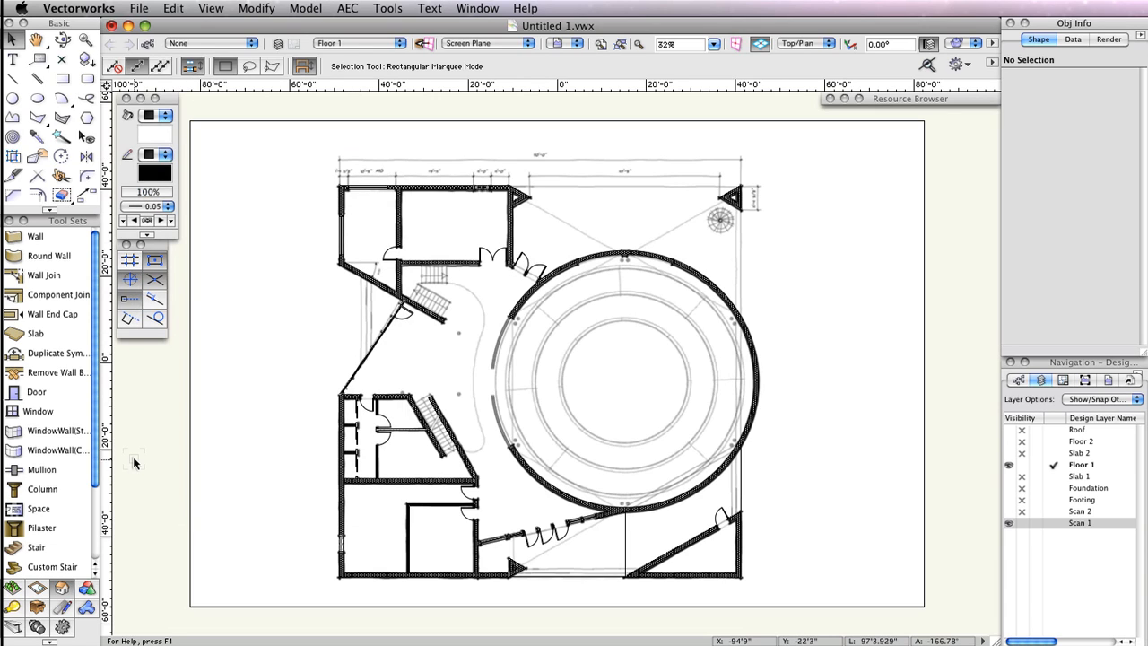
left_click(1010, 453)
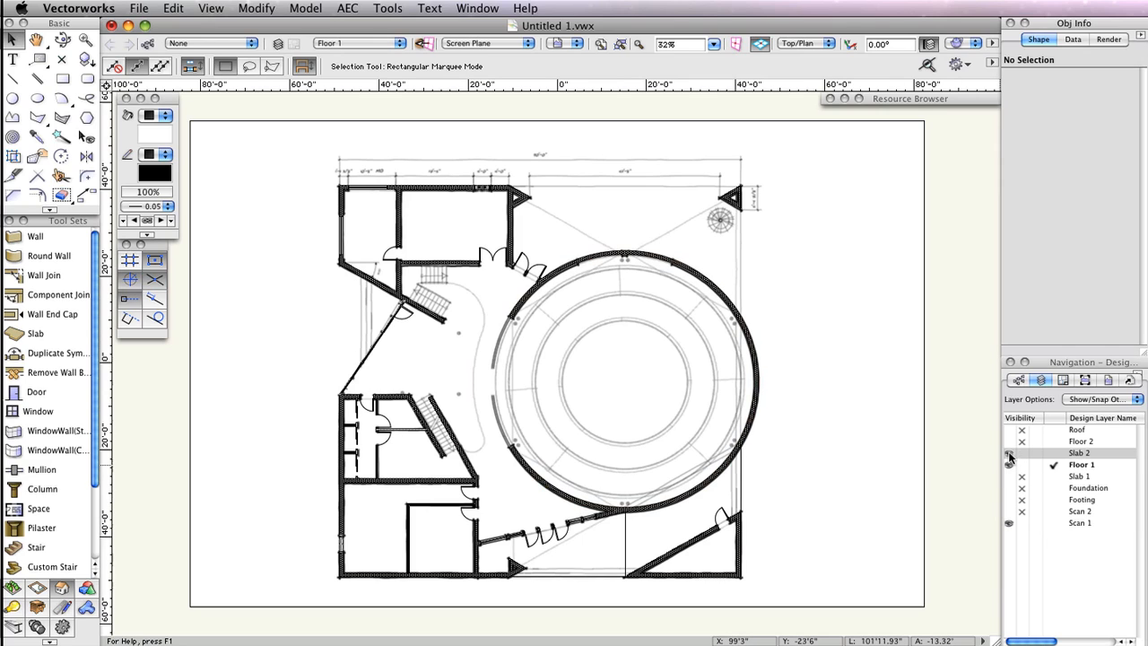
left_click(1021, 523)
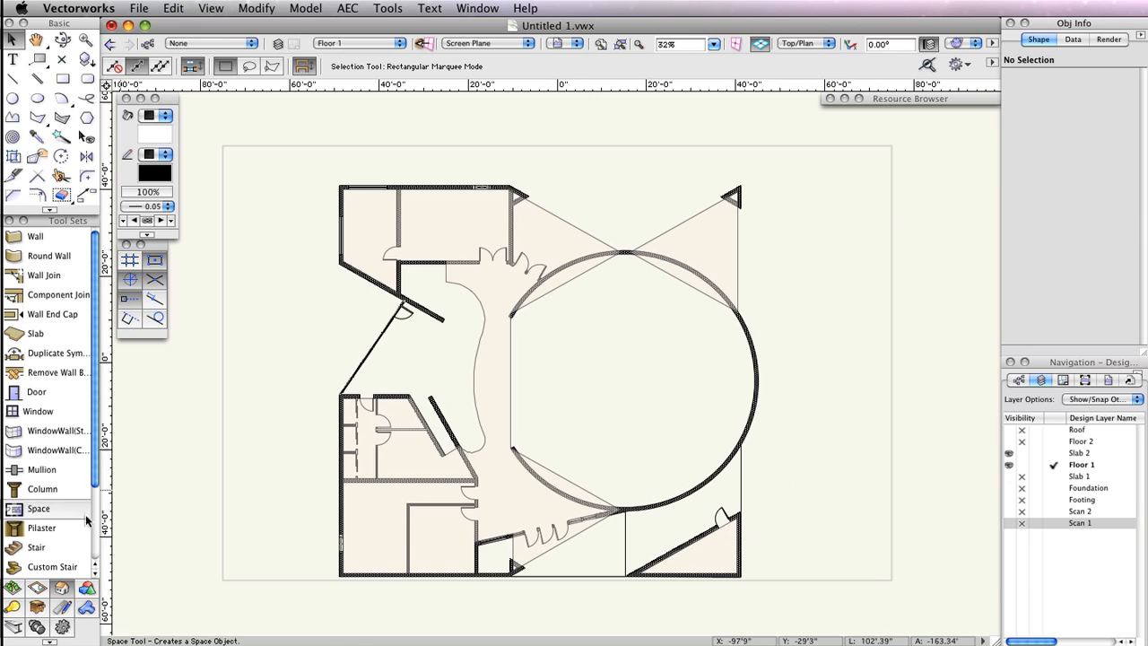
- Configure the Stair tool for a solid stair with the guardrail turned off on the right railing
left_click(36, 546)
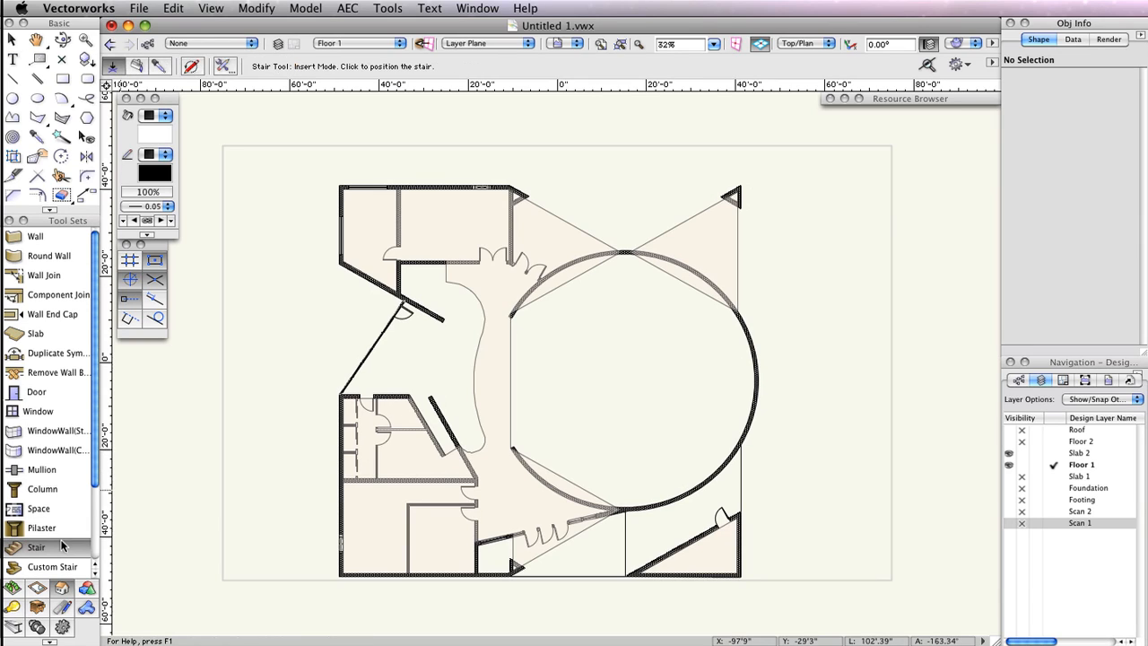
left_click(225, 68)
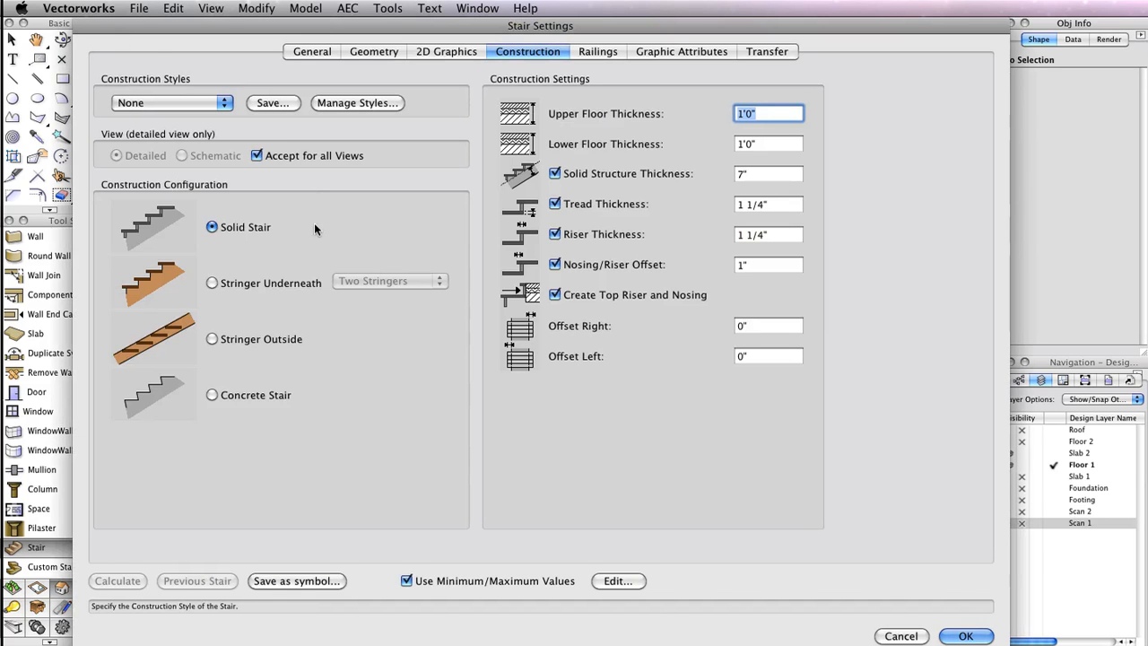
left_click(313, 52)
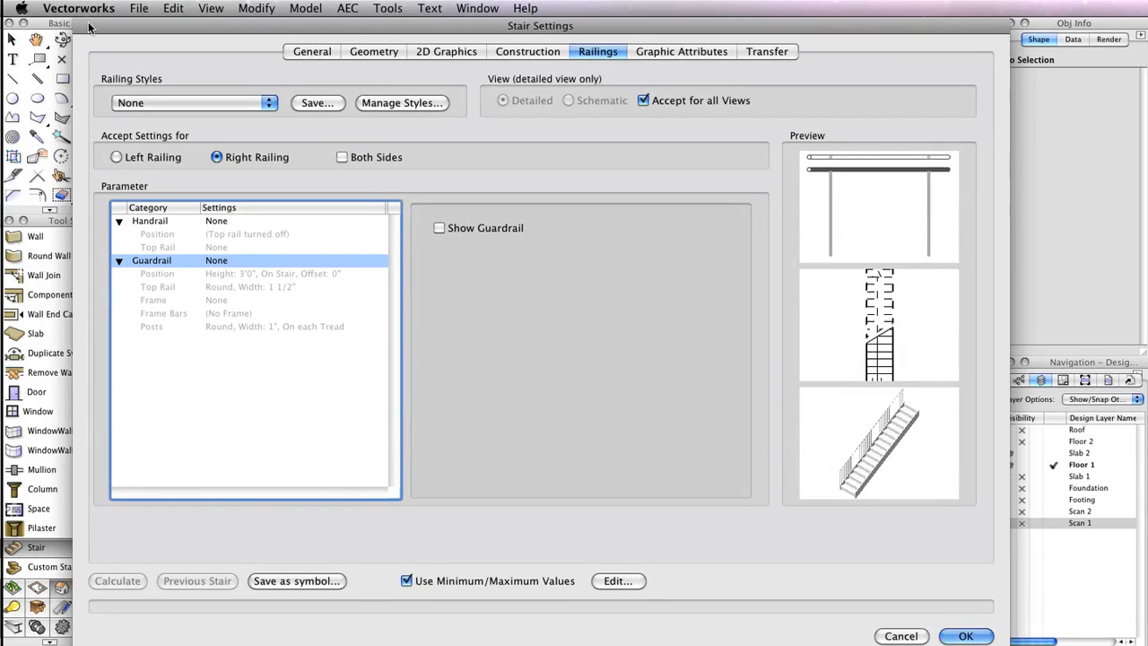
left_click(966, 636)
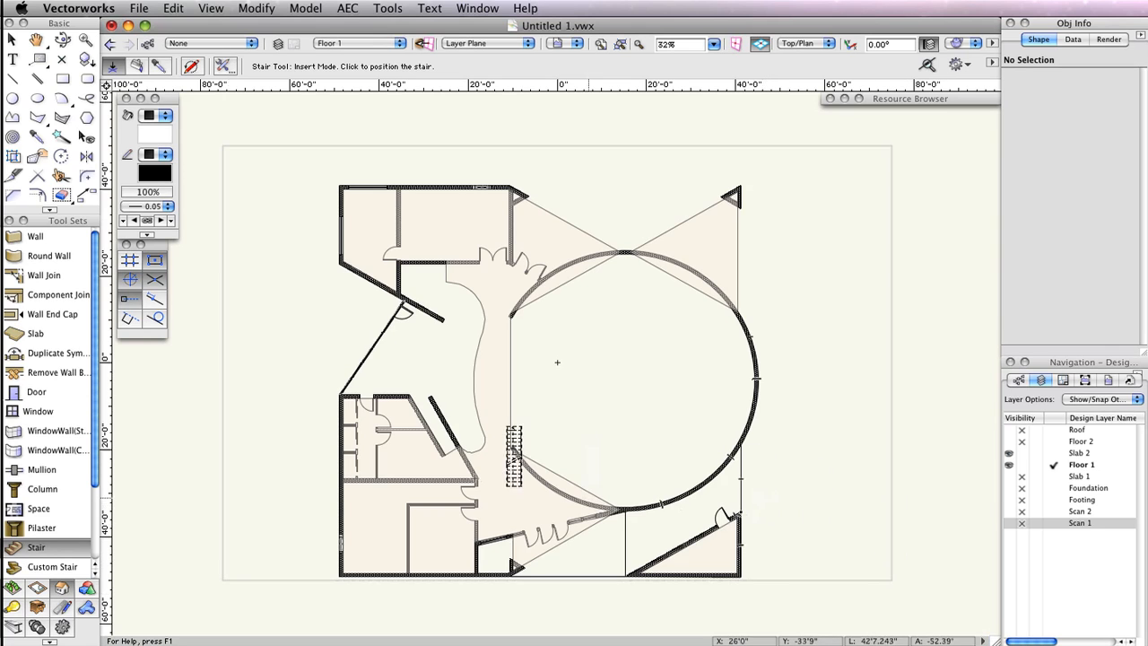
- Insert the stair at the midpoint of the slab edge between the two parallel angled walls, rotated to -150°
scroll(457, 449, "up", 3)
scroll(457, 462, "up", 3)
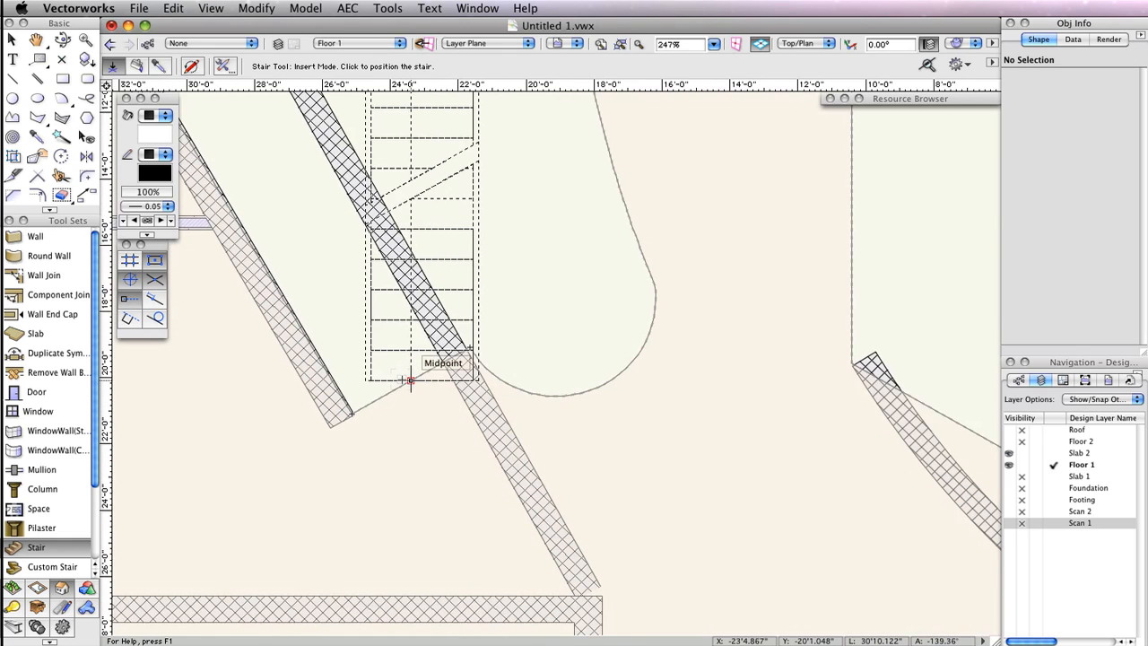
left_click(410, 380)
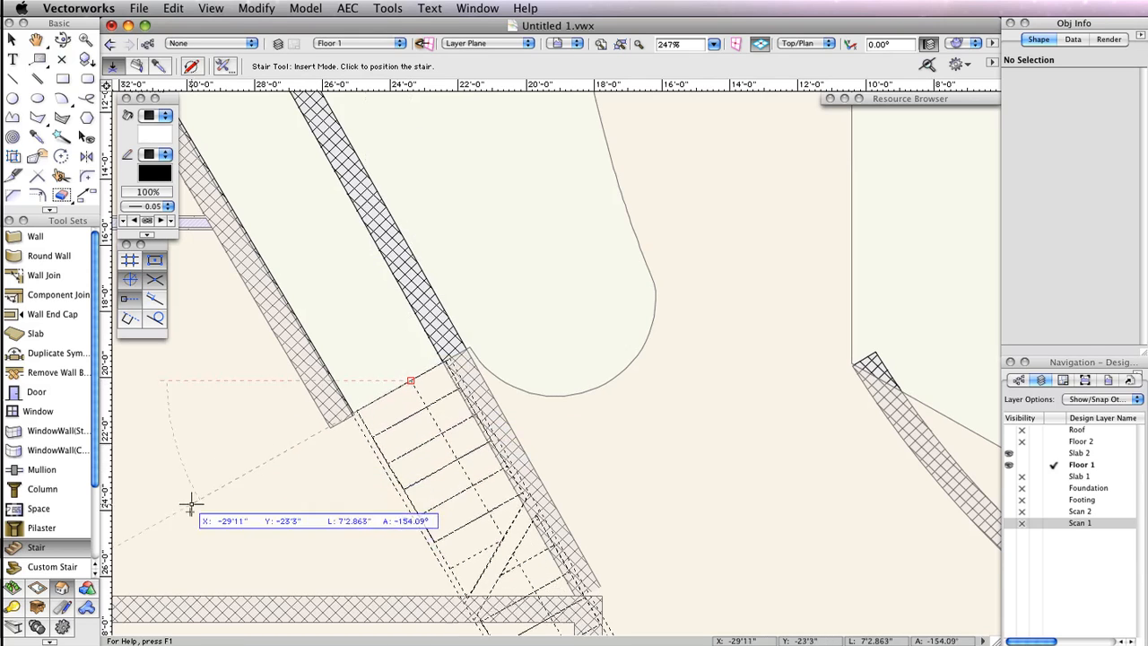
mouse_move(158, 518)
middle_mouse_down()
mouse_move(349, 464)
mouse_move(392, 466)
middle_mouse_up()
left_click(389, 461)
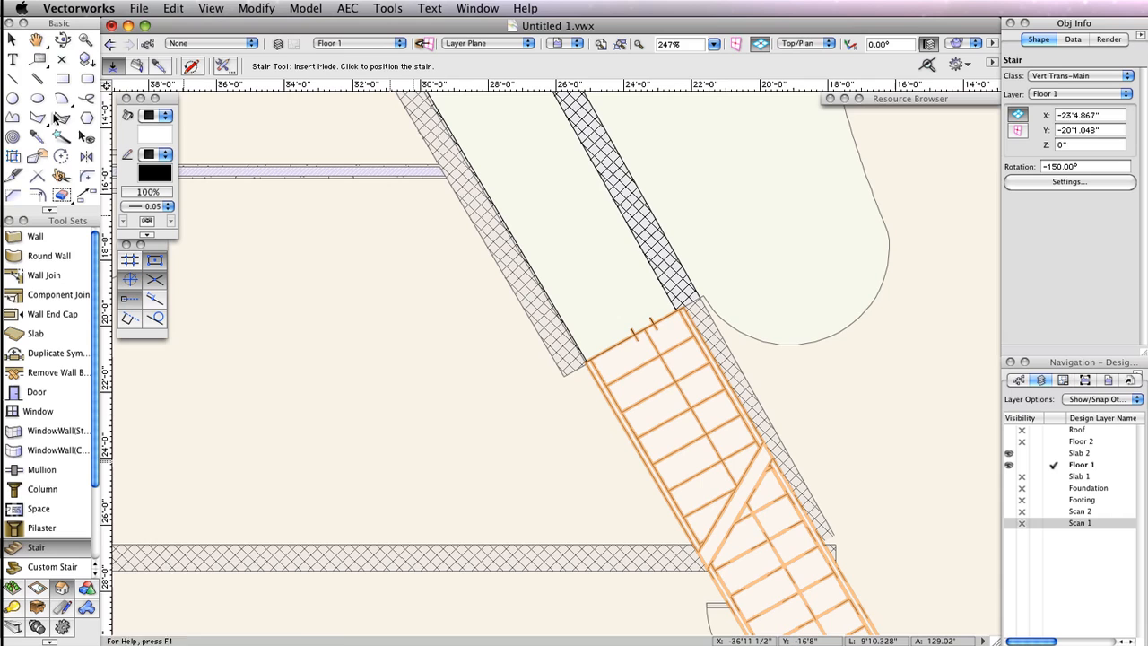
key("x")
- Move the stair by its far end so that it fits between the two angled walls, flush with the slab edge
scroll(384, 363, "down", 3)
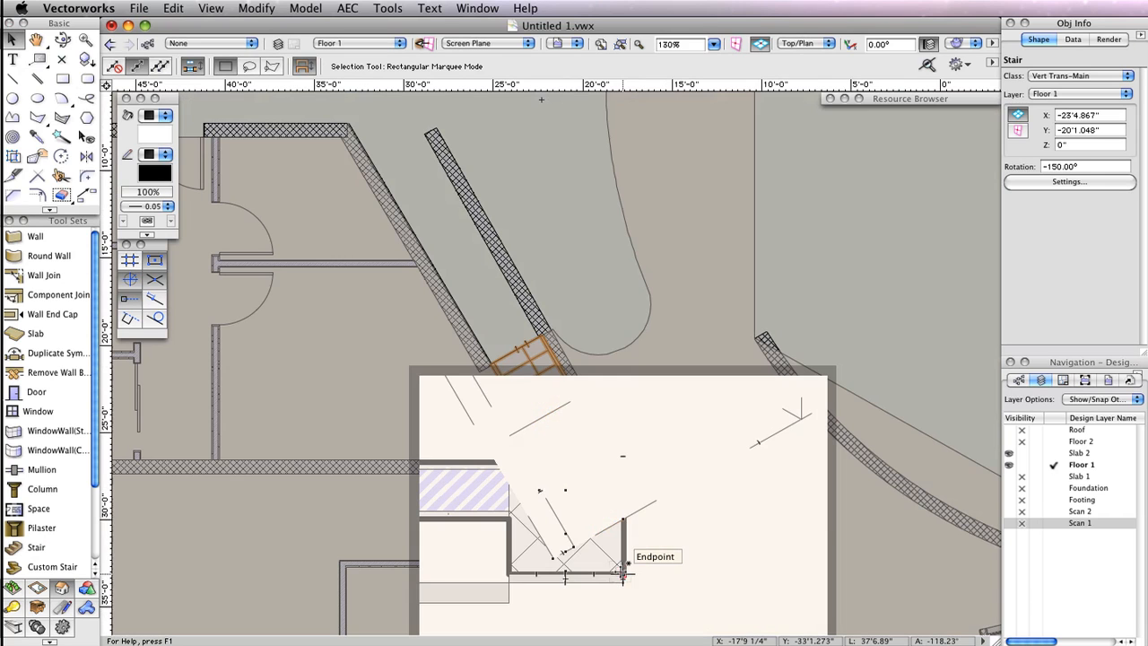
key("z")
mouse_move(583, 563)
left_mouse_down()
mouse_move(593, 547)
mouse_move(512, 413)
mouse_move(498, 344)
mouse_move(495, 366)
left_mouse_up()
key("z")
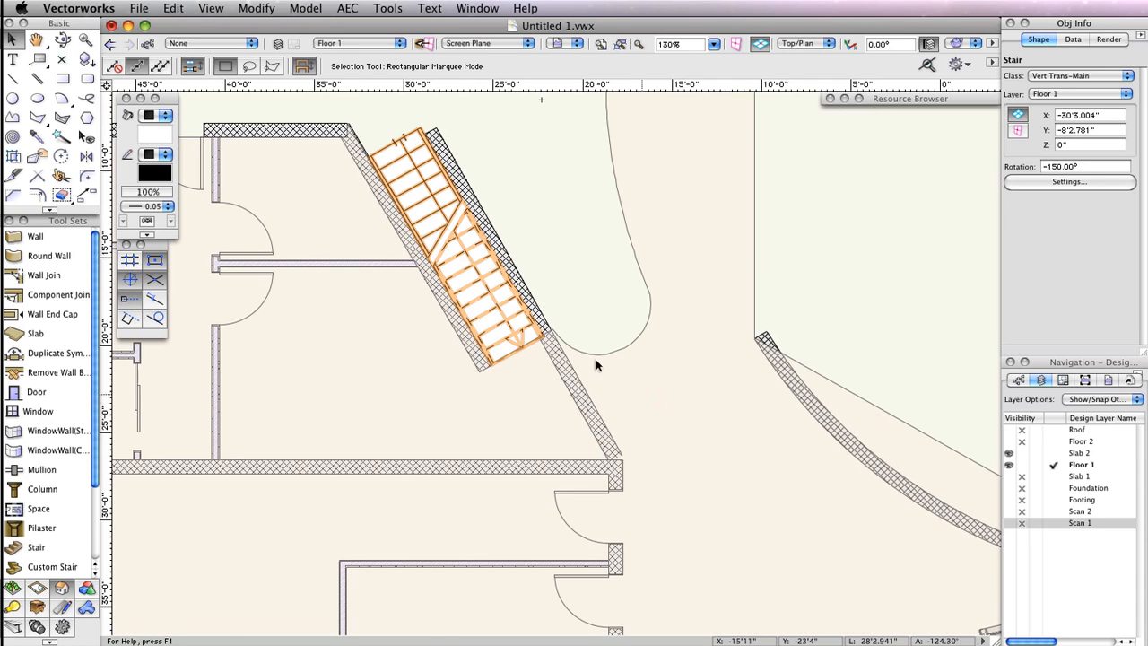
- Show the angled wall beside the stair's open side in Right Rear Isometric view, fitted to the selection and rendered in OpenGL
left_click(540, 309)
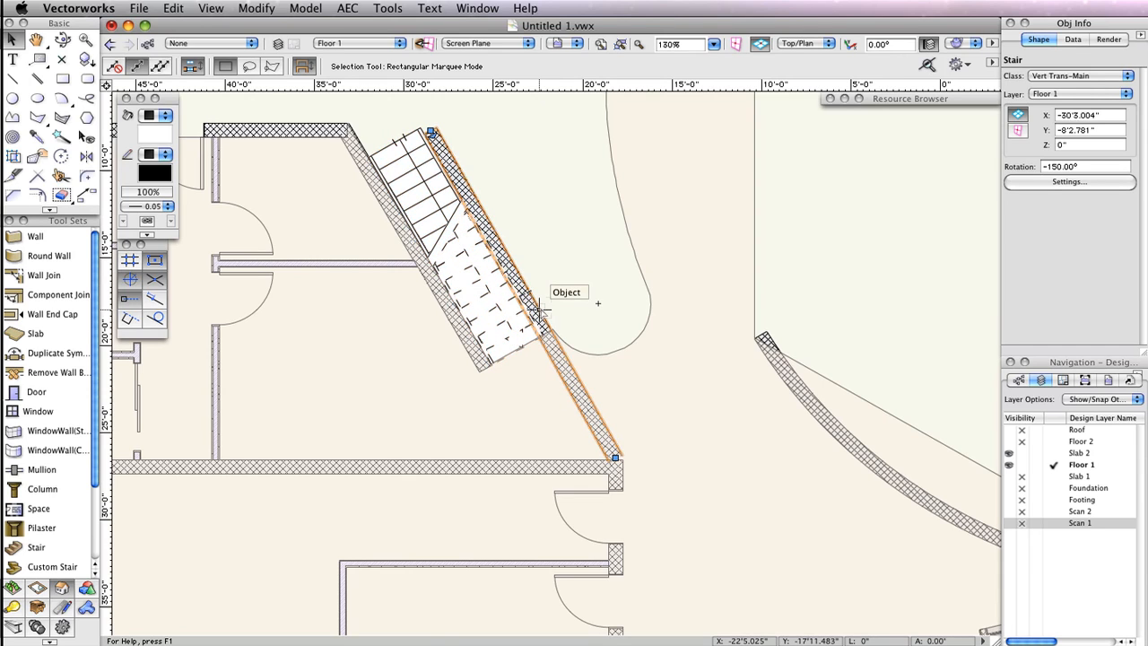
left_click(810, 43)
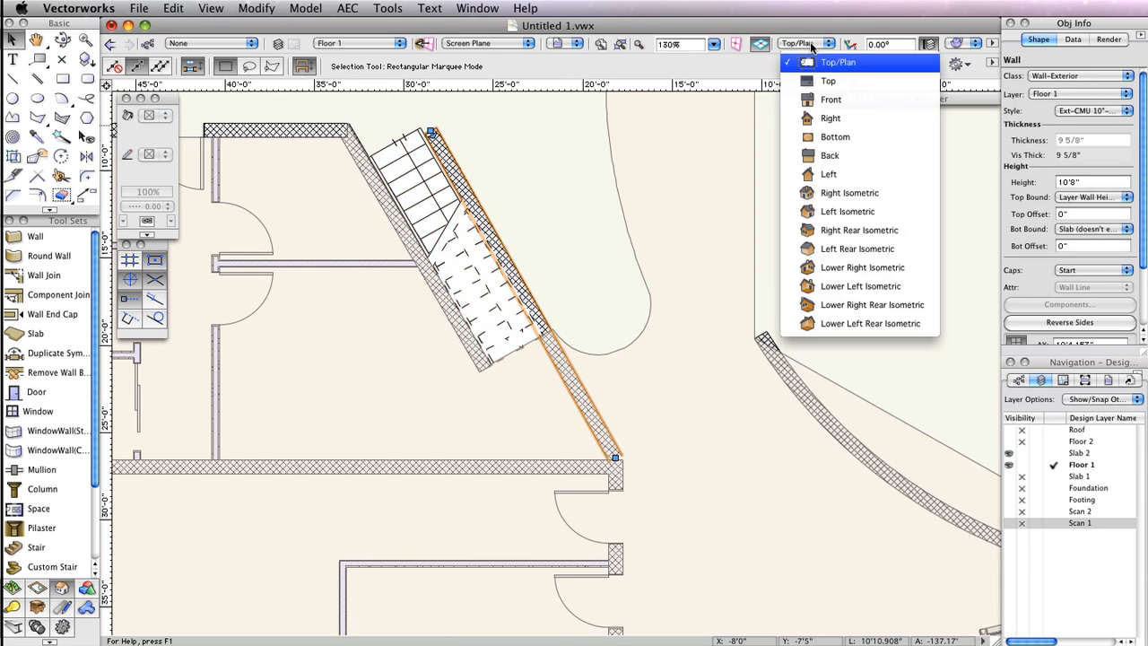
left_click(866, 235)
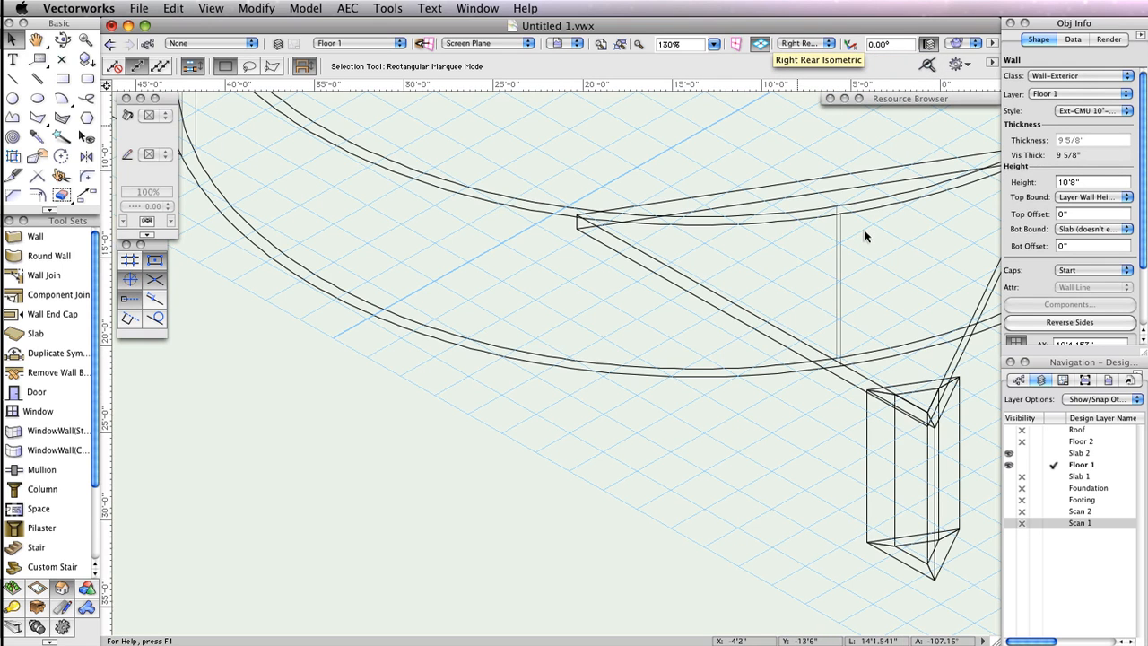
left_click(618, 44)
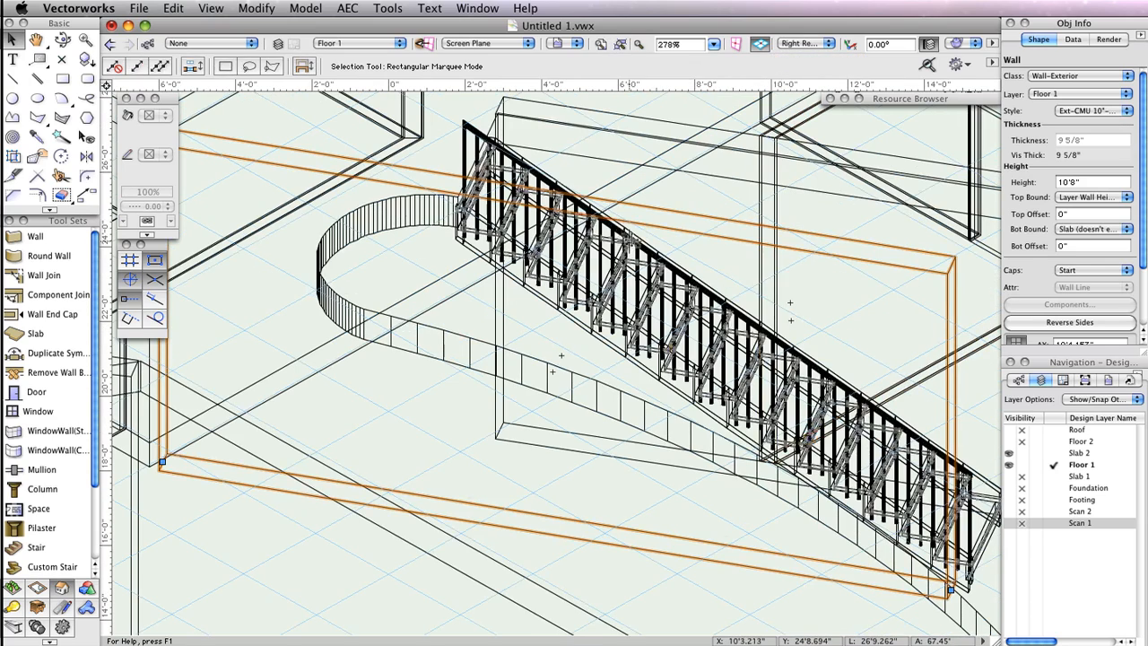
left_click(968, 41)
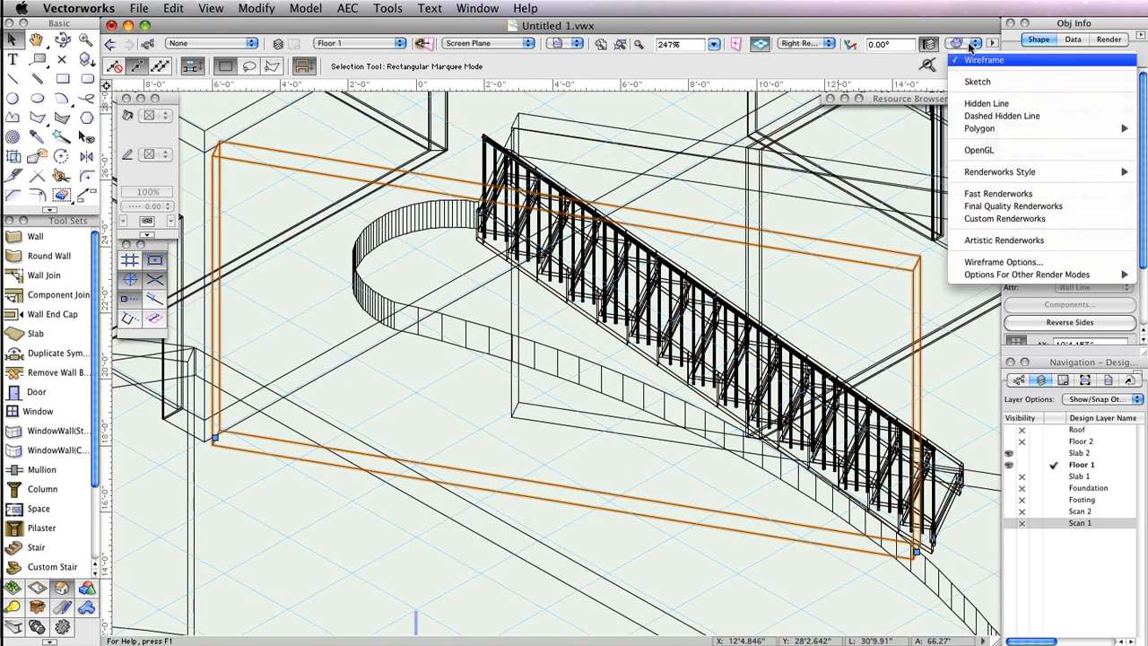
left_click(1003, 150)
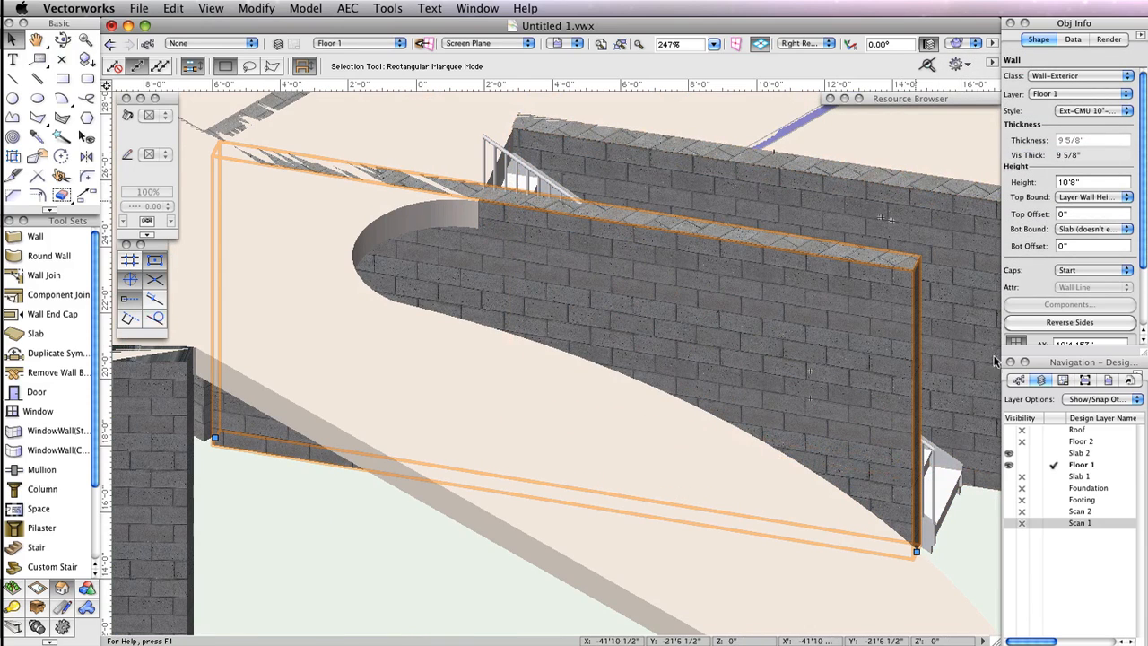
- Hide the Slab 2 layer and reshape the wall by lowering its top corner near the foot of the stair to the base
left_click(1022, 454)
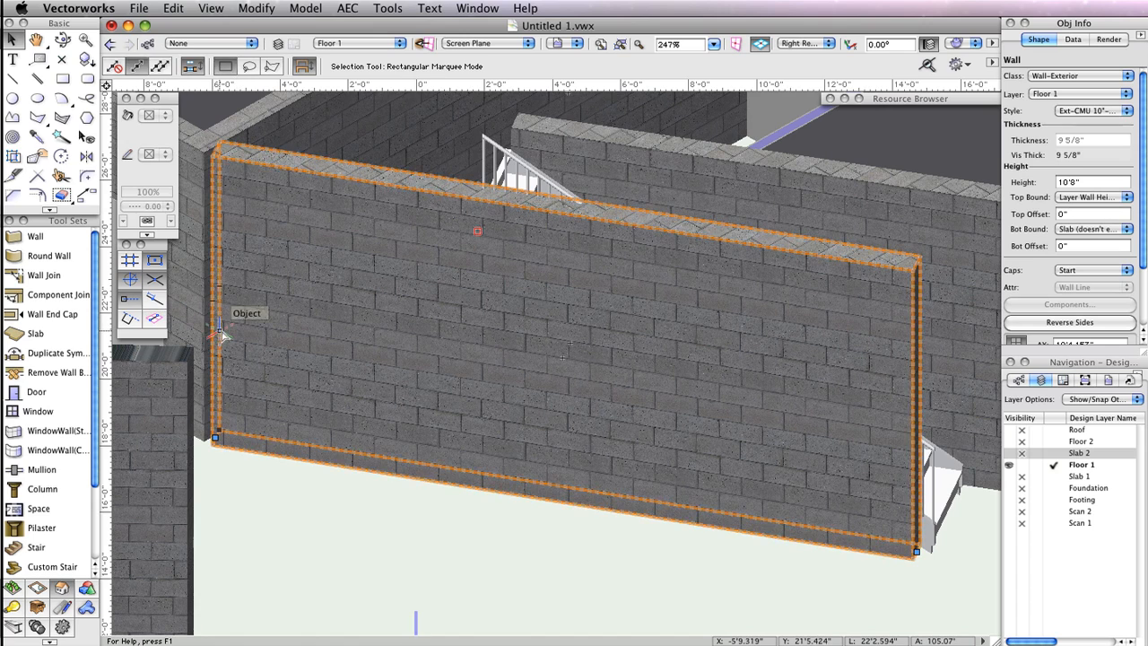
left_click(35, 157)
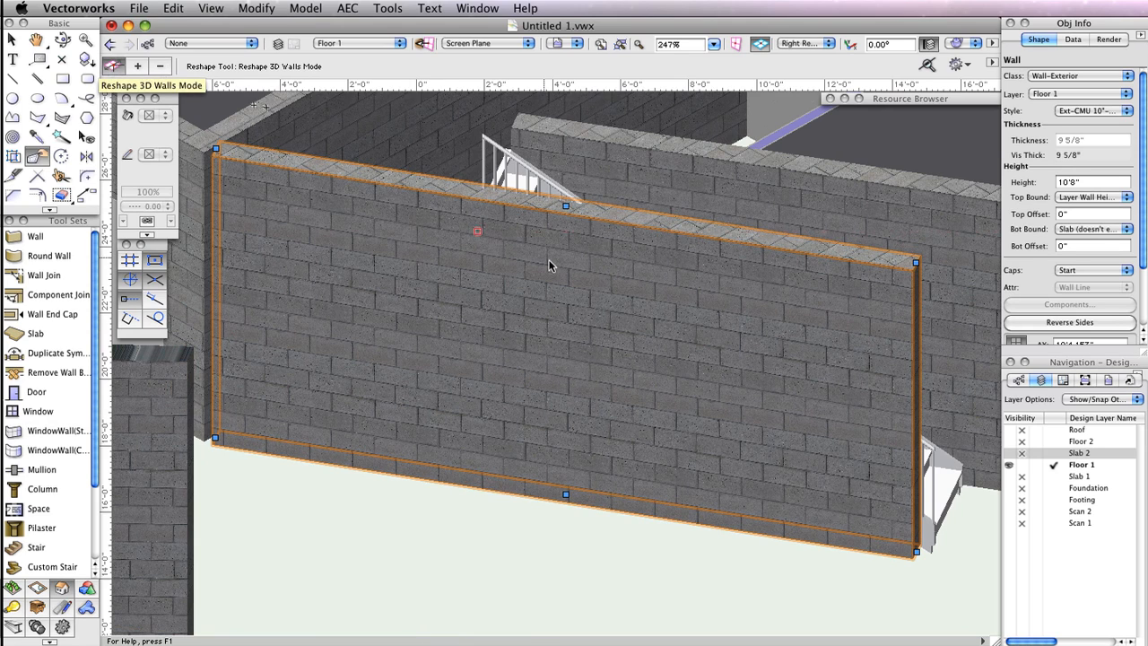
left_click_drag(915, 260, 933, 561)
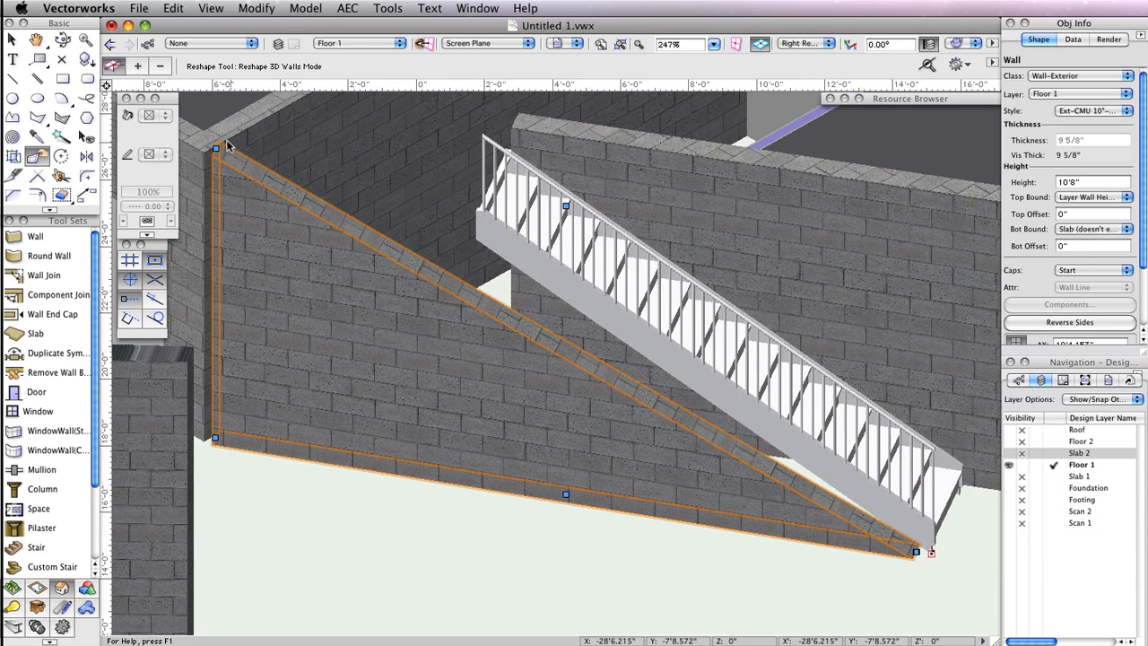
- Add a 3D wall peak to the sloping wall top and place it at the underside of the stair's upper end
left_click(137, 65)
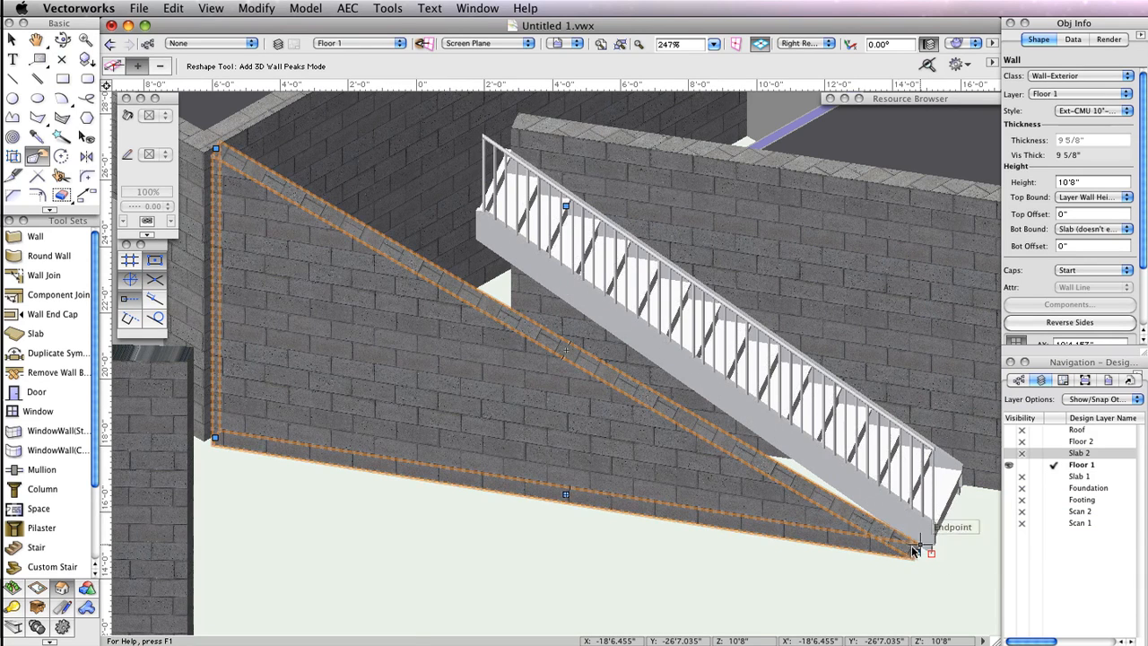
left_click_drag(916, 551, 479, 241)
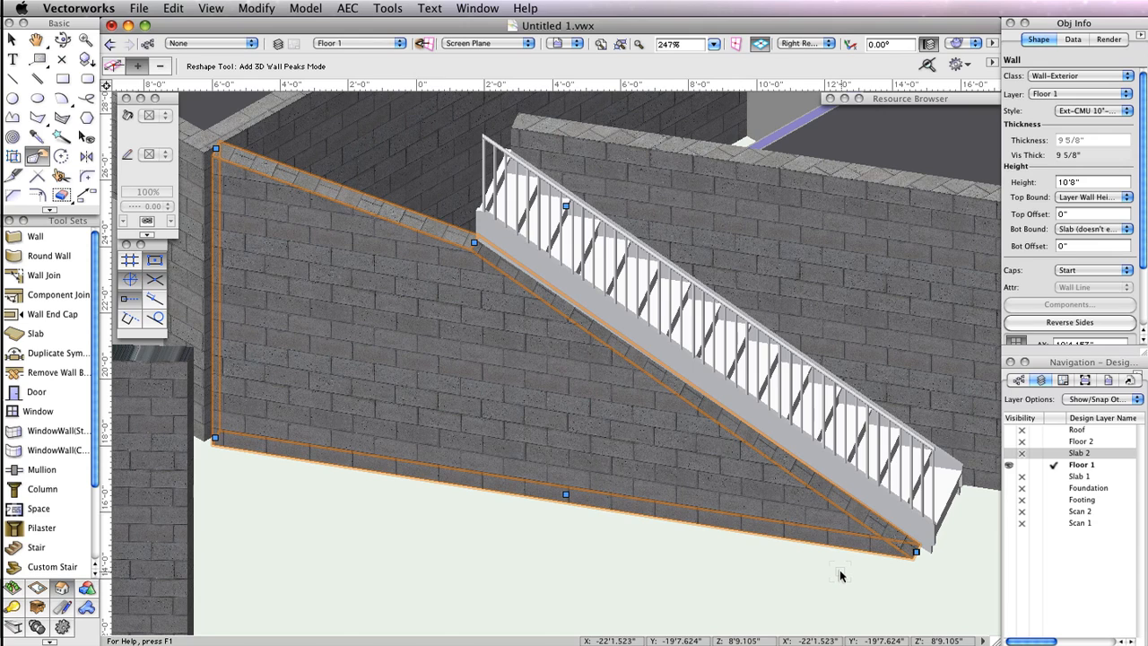
key("x")
left_click(734, 585)
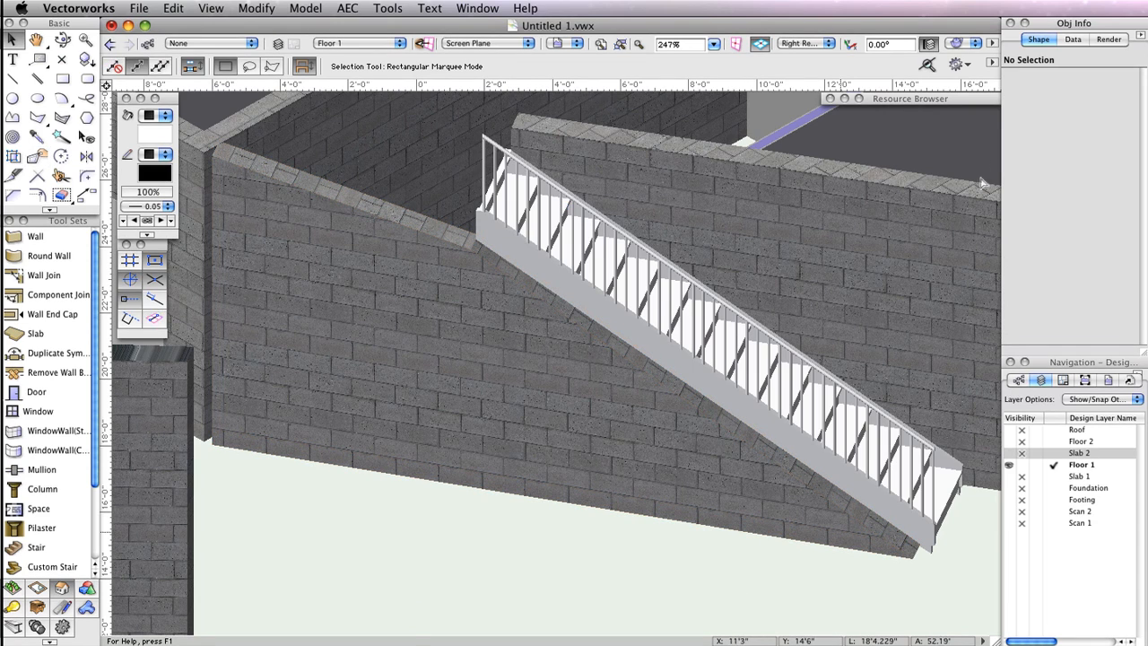
- Return to Top/Plan view with the Slab 2 layer visible, focused on the slab opening beside the upper angled wall
left_click(803, 42)
left_click(822, 64)
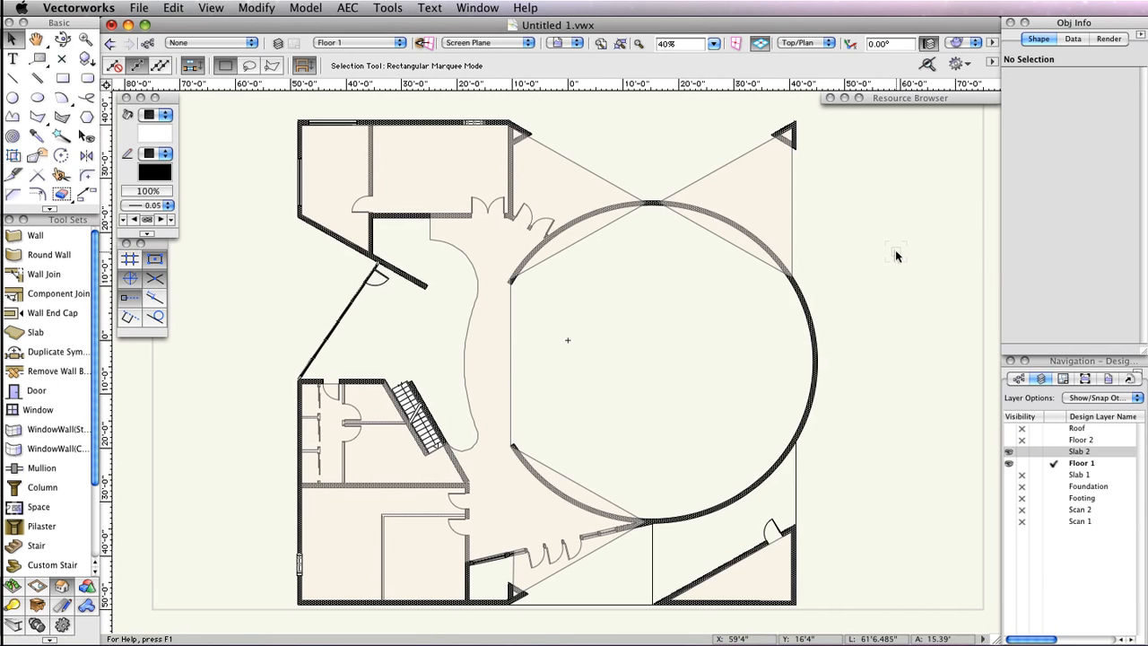
scroll(387, 241, "up", 1)
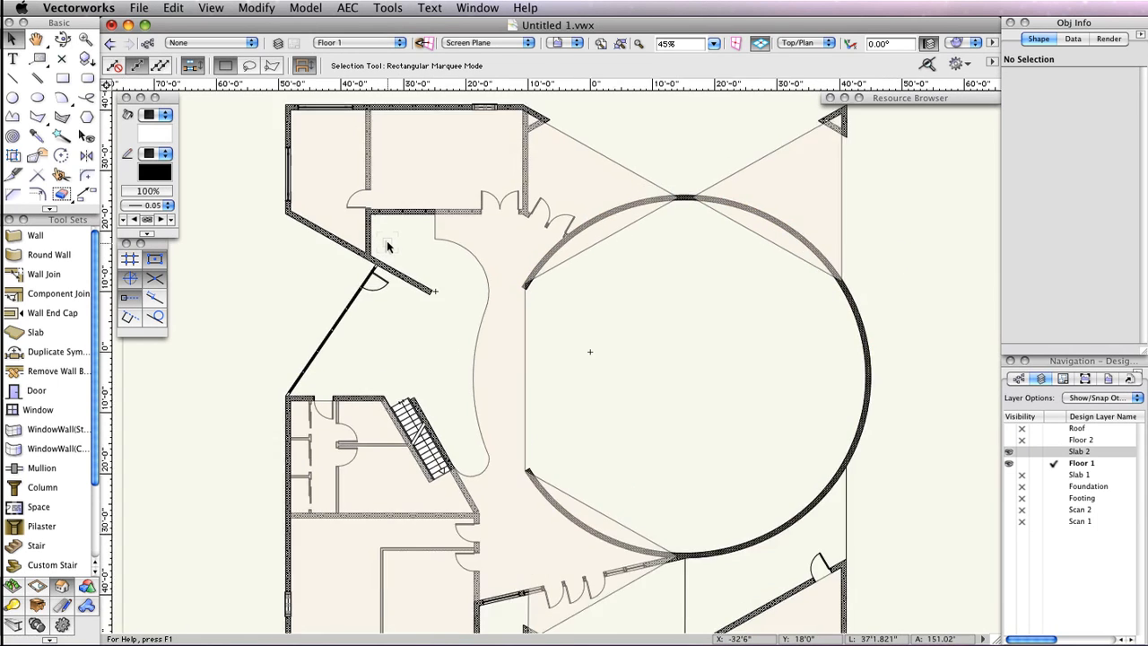
scroll(387, 241, "up", 5)
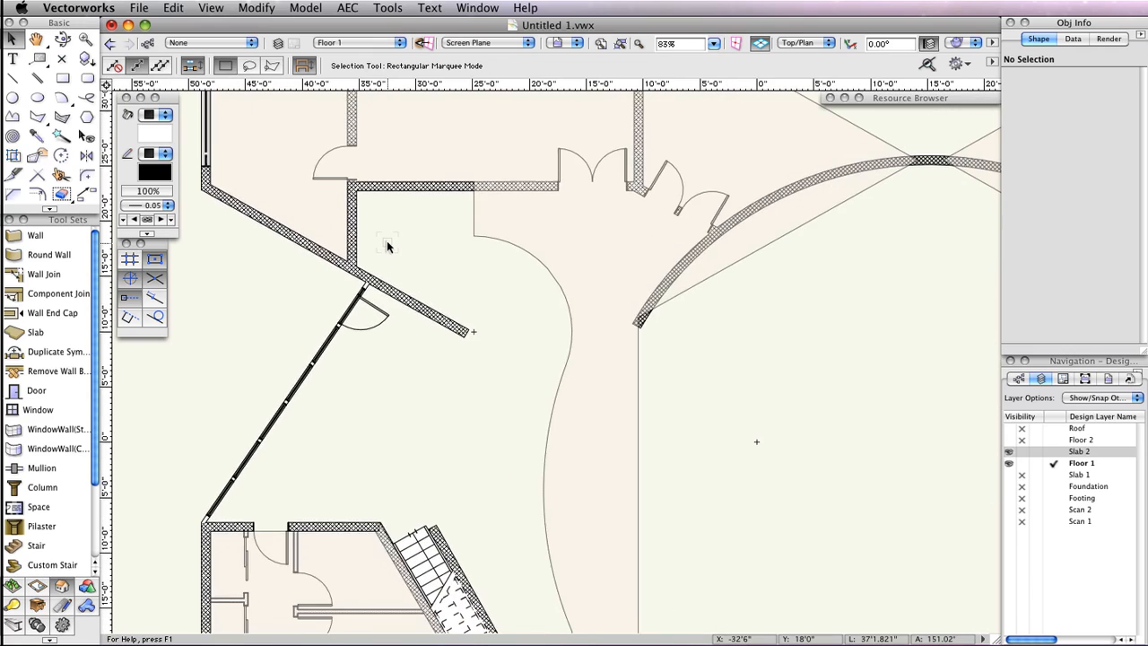
scroll(387, 240, "up", 6)
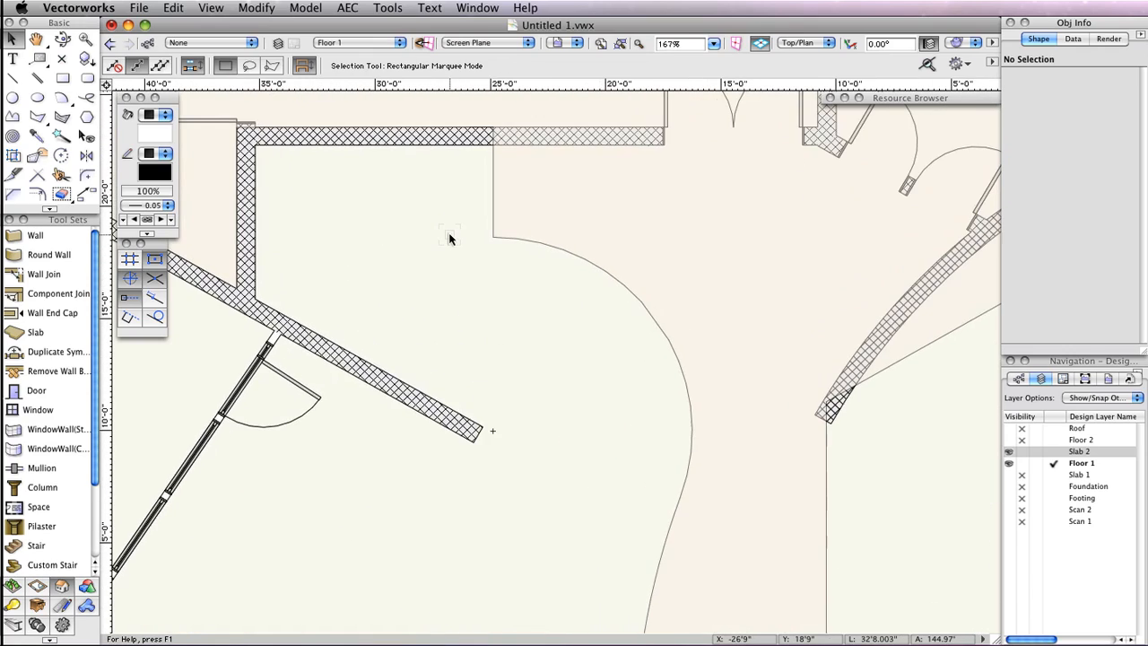
middle_click_drag(423, 213, 505, 260)
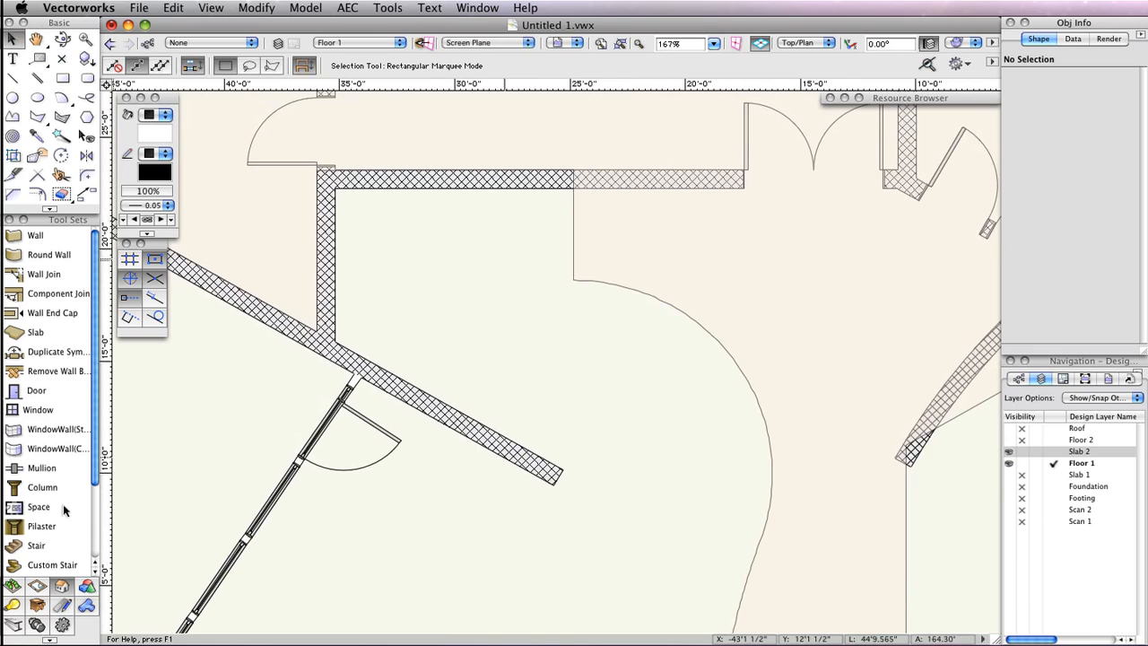
- Configure the new stair's right guardrail with a rectangular 2 by 1/2 inch top rail and rectangular 1/2 by 1/2 inch posts
left_click(15, 549)
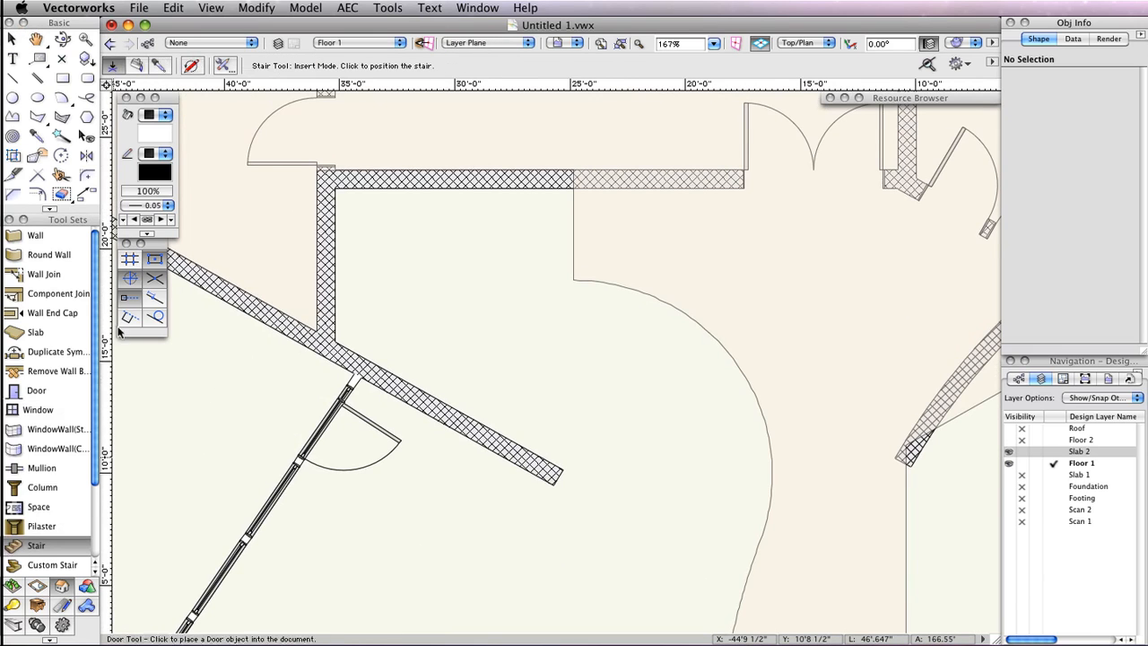
left_click(221, 67)
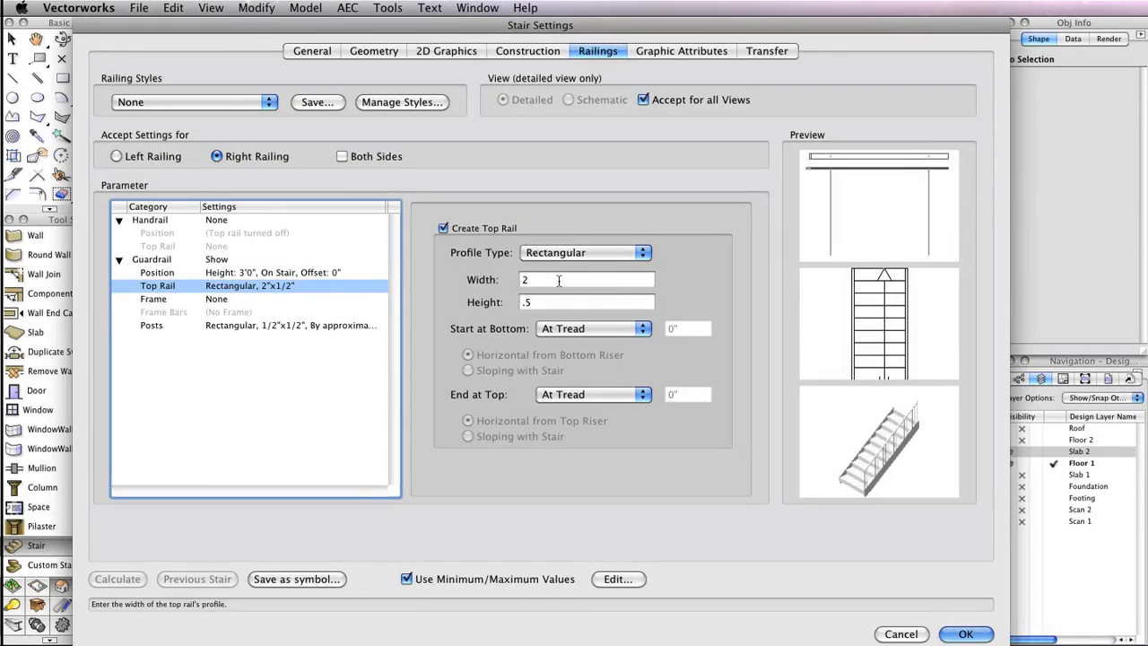
left_click(974, 637)
- Insert the stair near the free end of the upper angled wall, rotated 60° so that it runs parallel to the wall
left_click(672, 423)
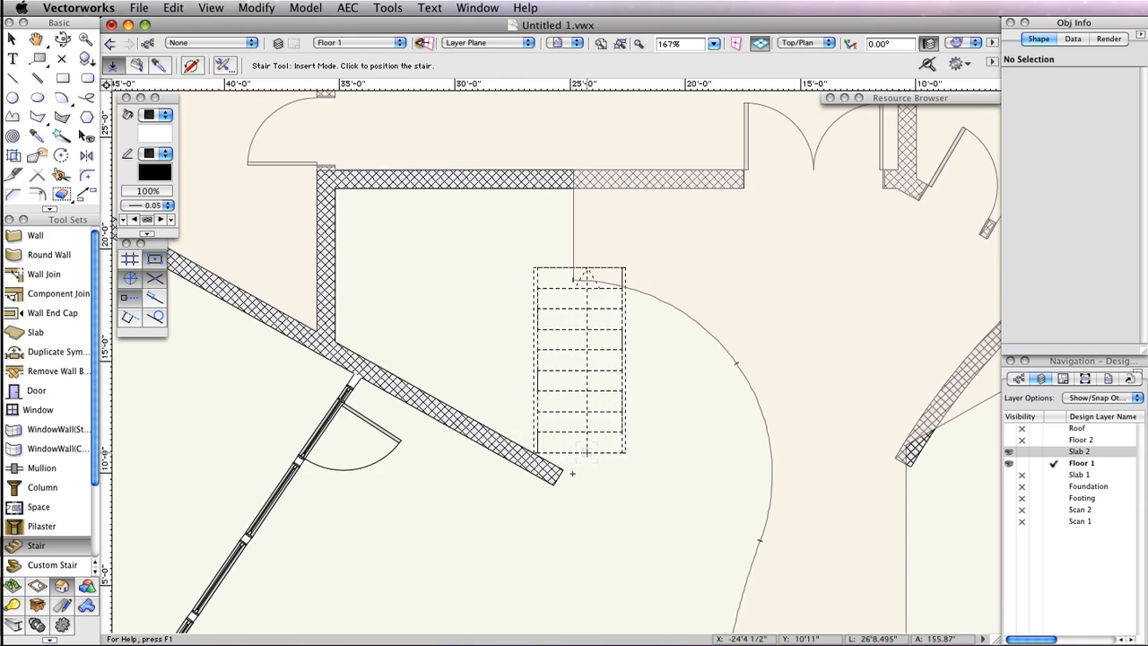
left_click(572, 473)
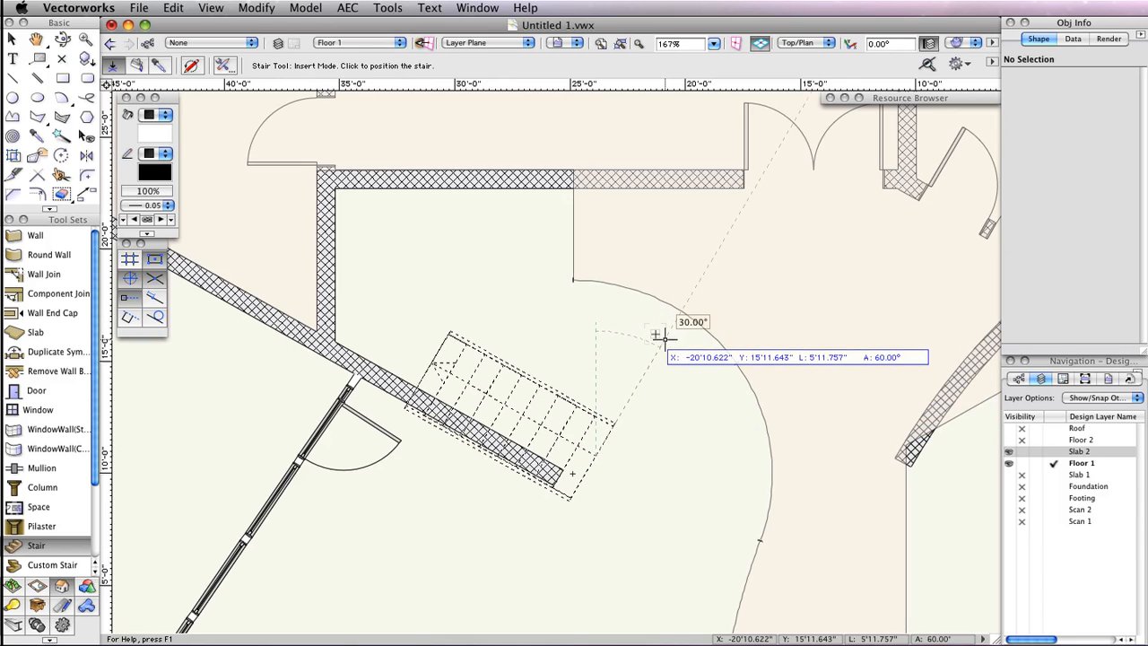
left_click(657, 335)
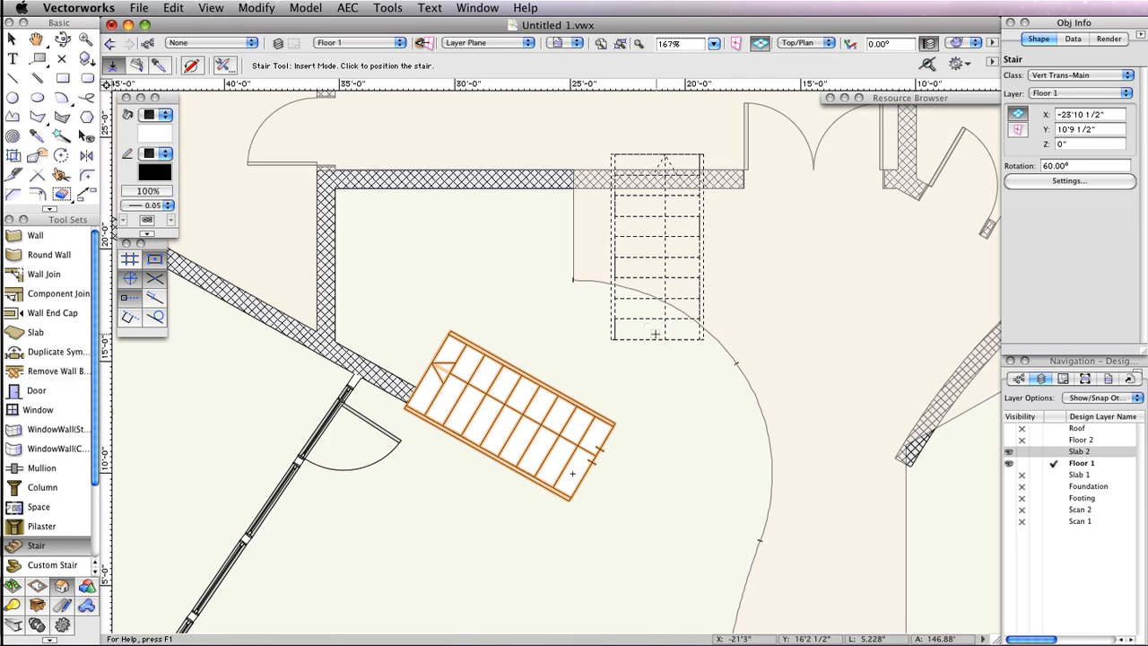
- Move the 60° stair by its outer side's midpoint so that this side lies against the inner face of the upper angled wall
key("x")
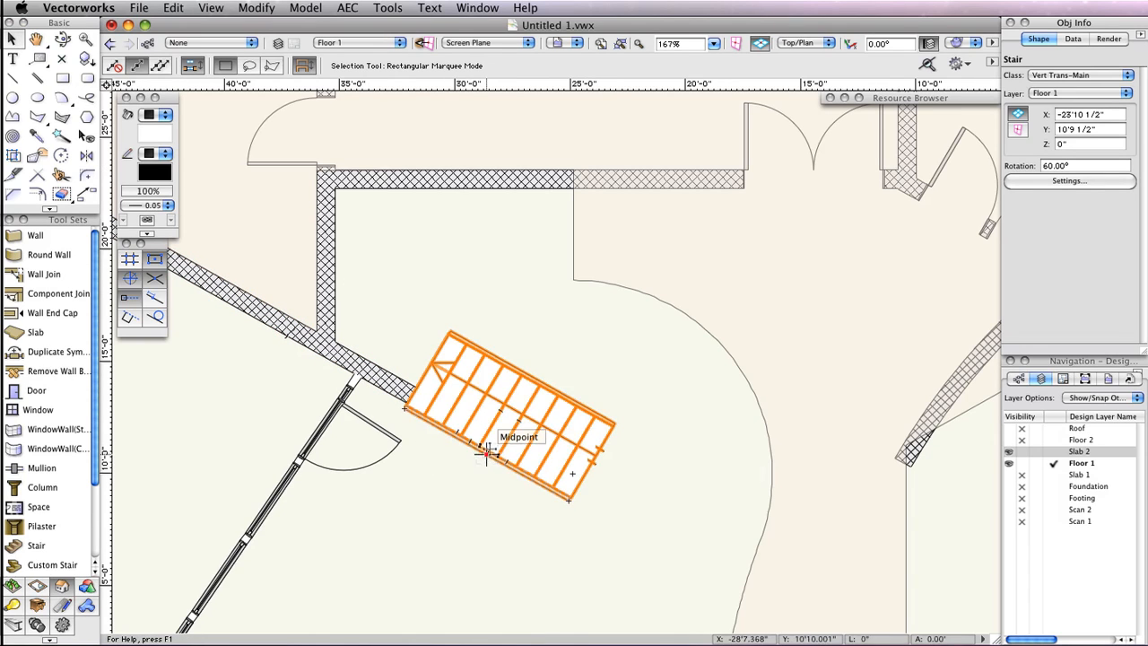
left_click_drag(488, 451, 470, 419)
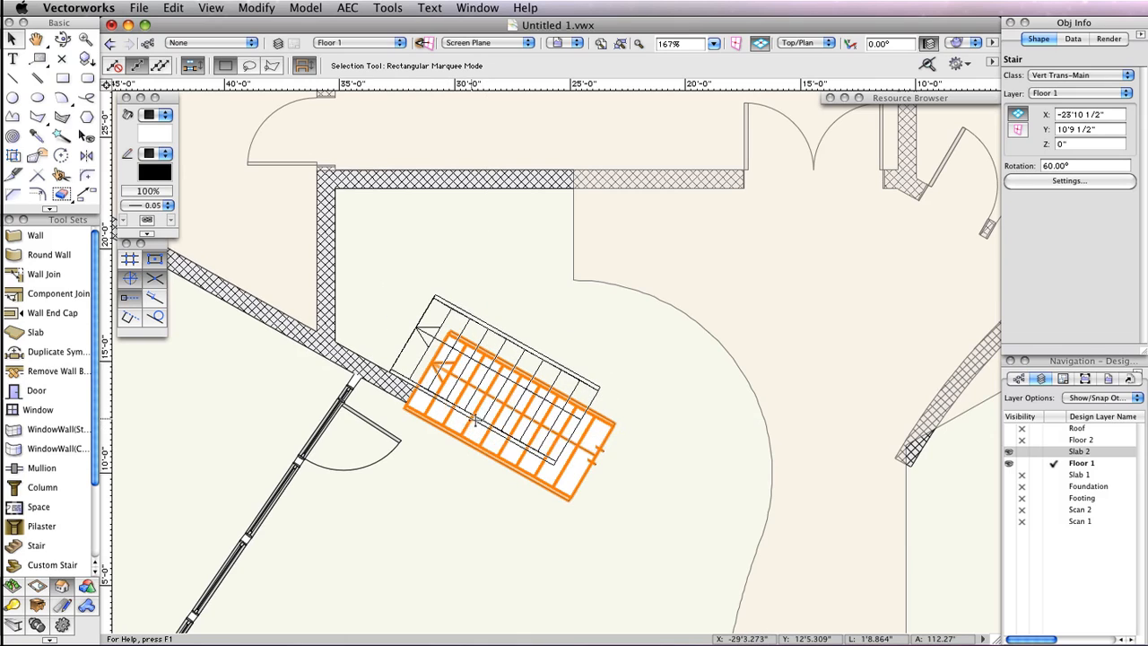
left_click(638, 496)
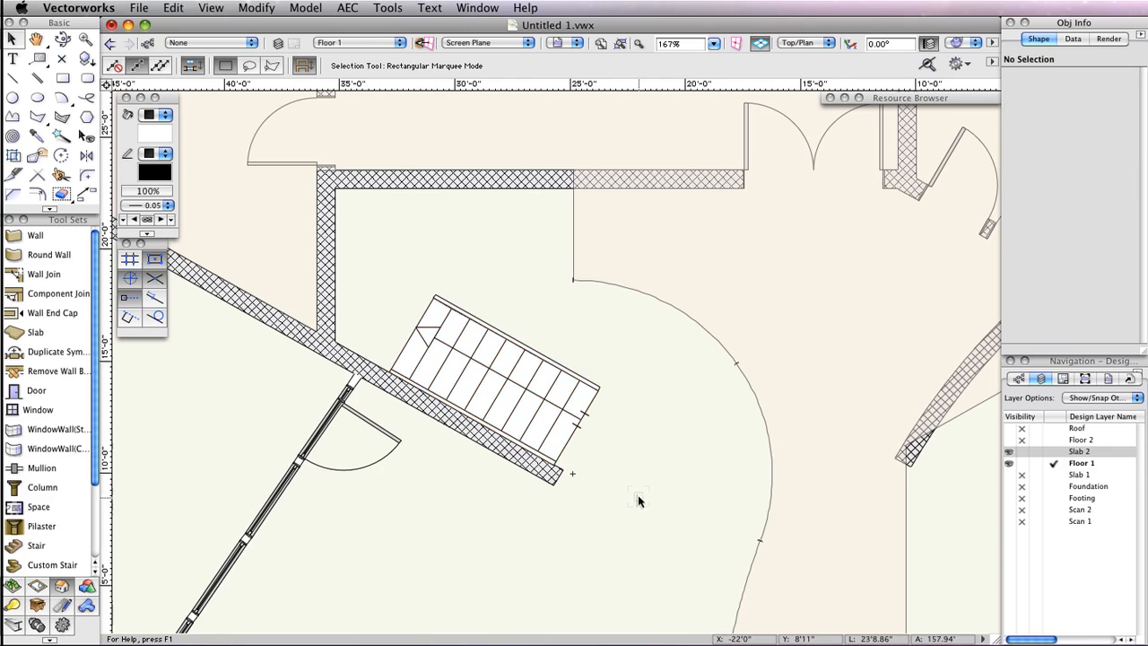
left_click(561, 420)
scroll(595, 465, "up", 2)
scroll(594, 465, "down", 1)
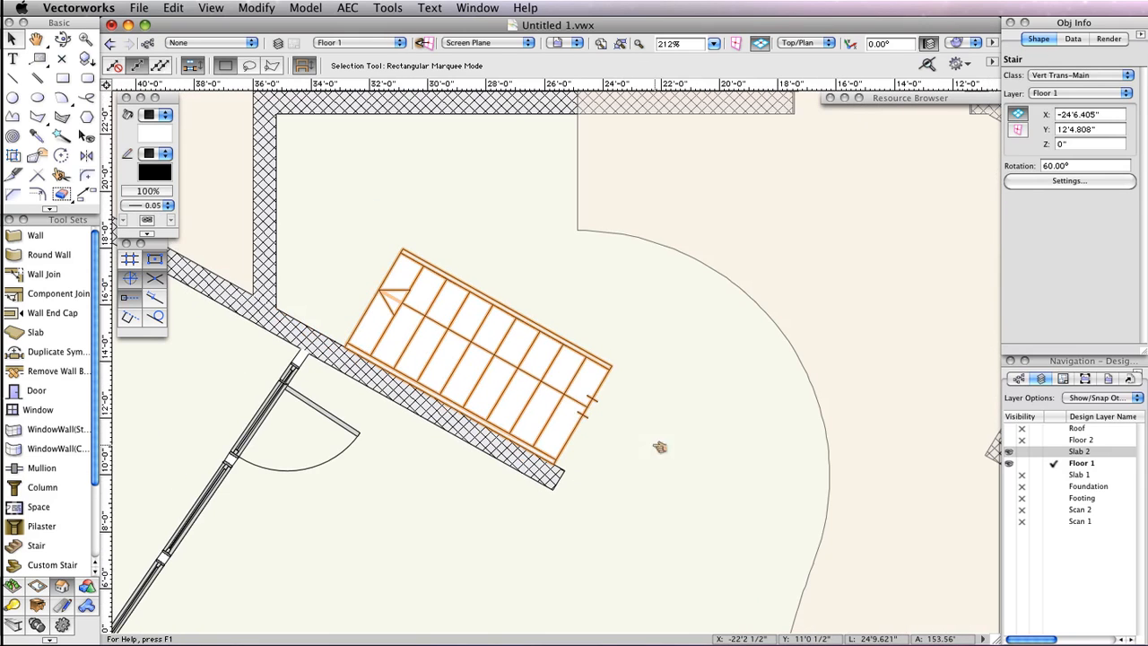
left_click(654, 443)
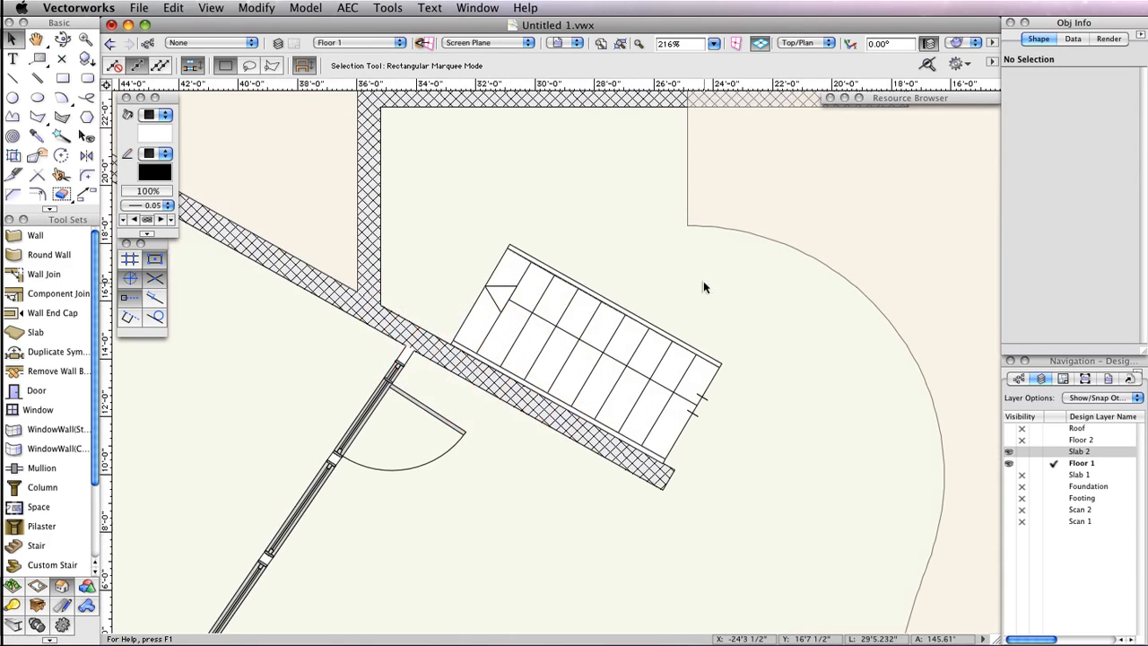
- Configure a second stair with height 3'7 3/4", tread depth 11", riser height 6 1/4", stair width 4'0" and walk line length 5'6"
left_click_drag(605, 279, 601, 299)
left_click(46, 549)
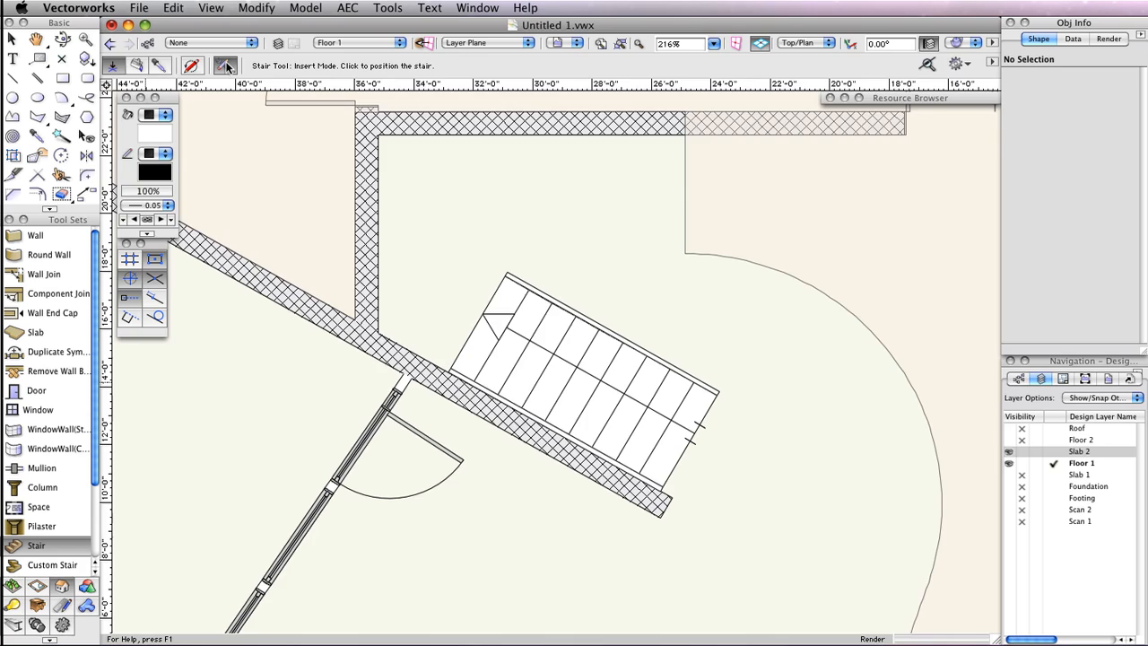
left_click(226, 63)
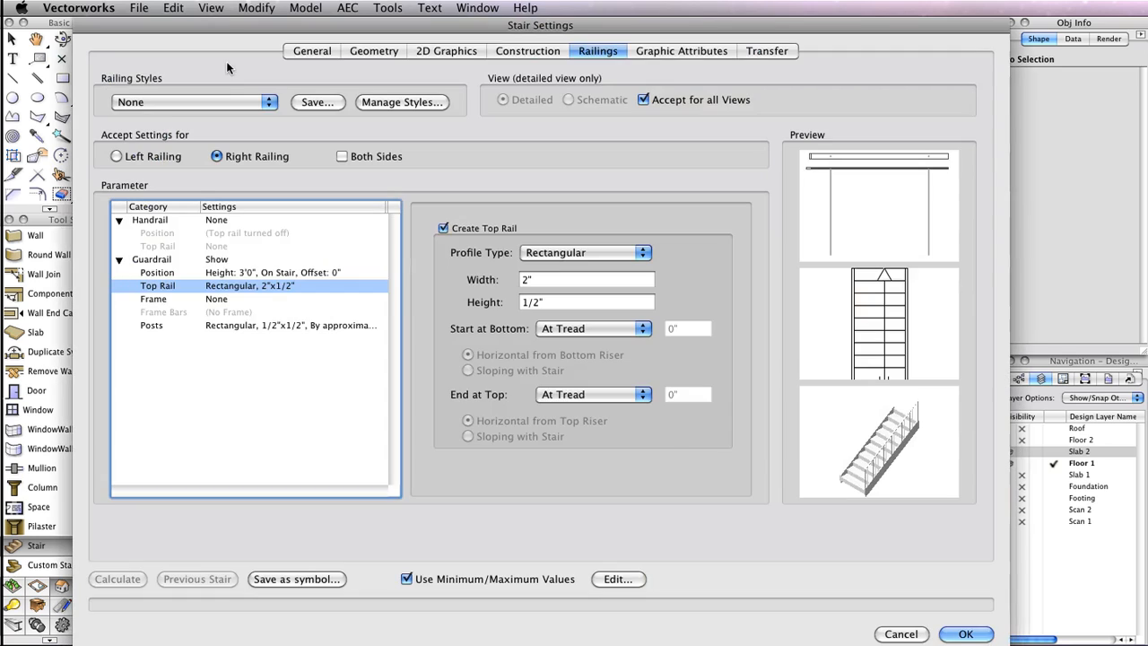
left_click(313, 52)
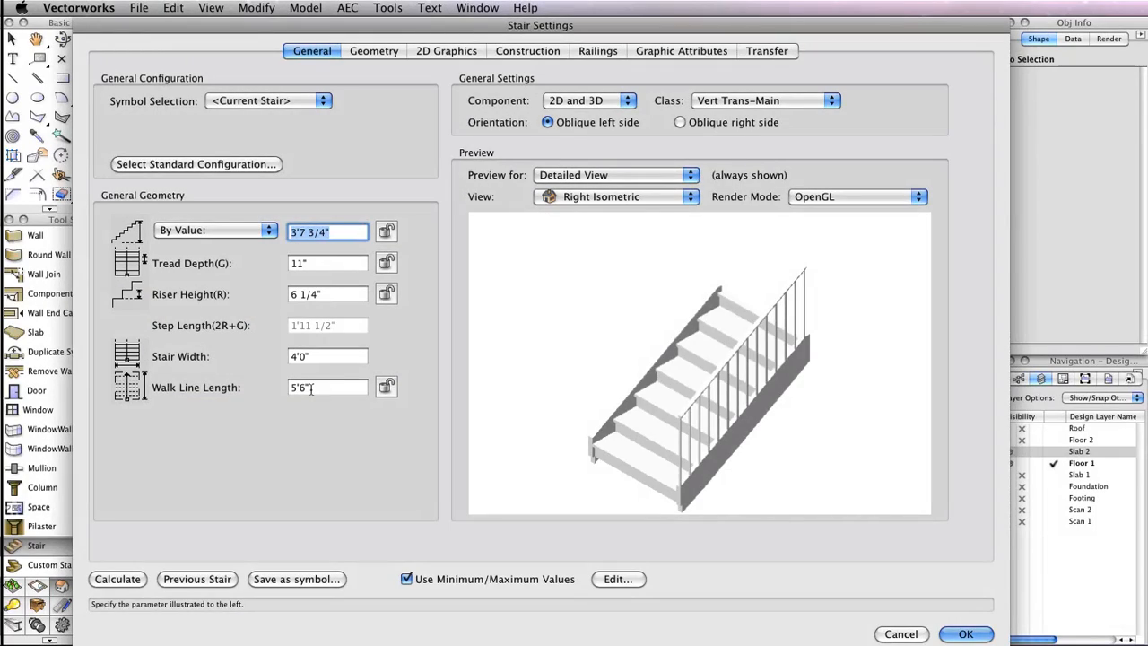
left_click(966, 634)
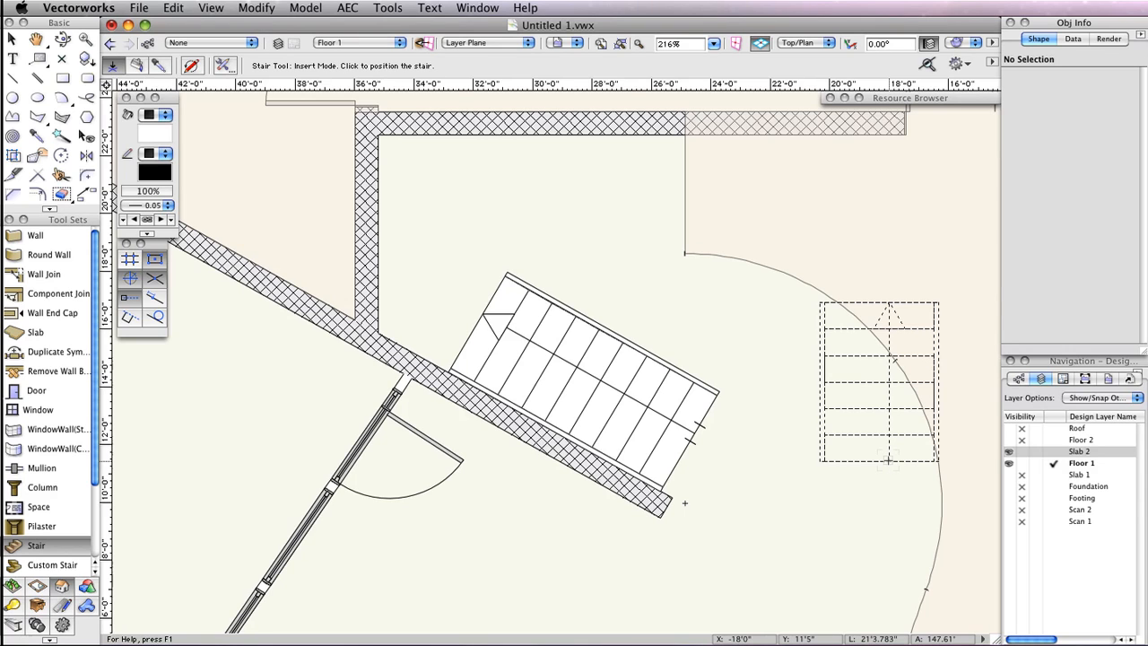
- Insert the second stair rotated -90° and move its upper-end corner to where the slab opening's edge meets the horizontal wall
left_click(600, 254)
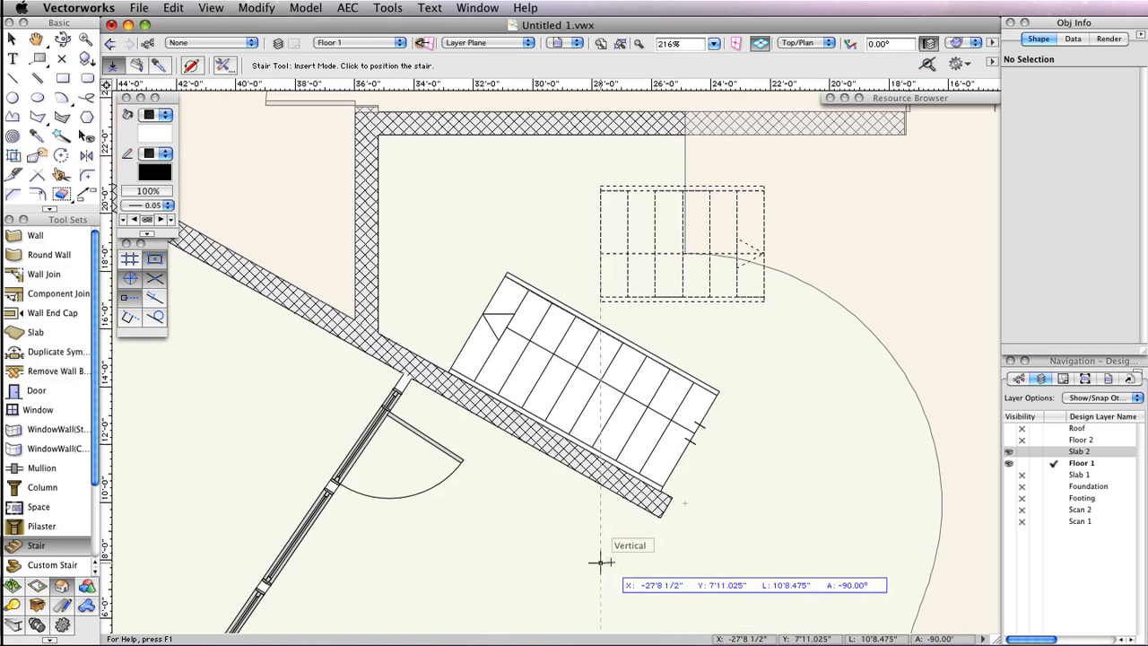
left_click(600, 325)
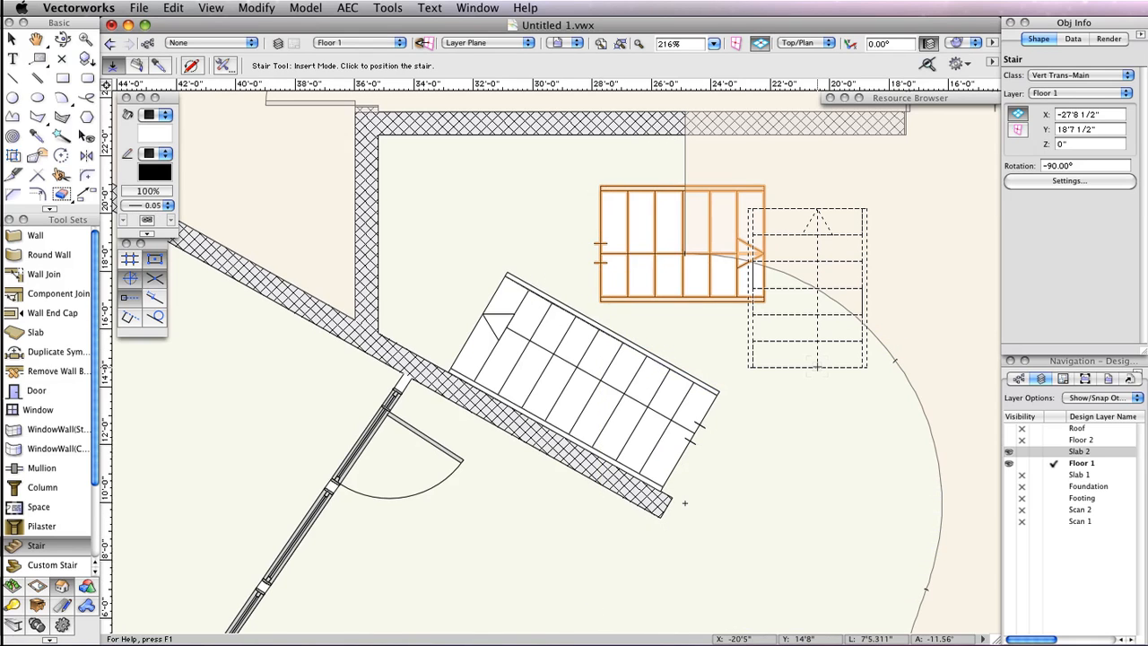
key("x")
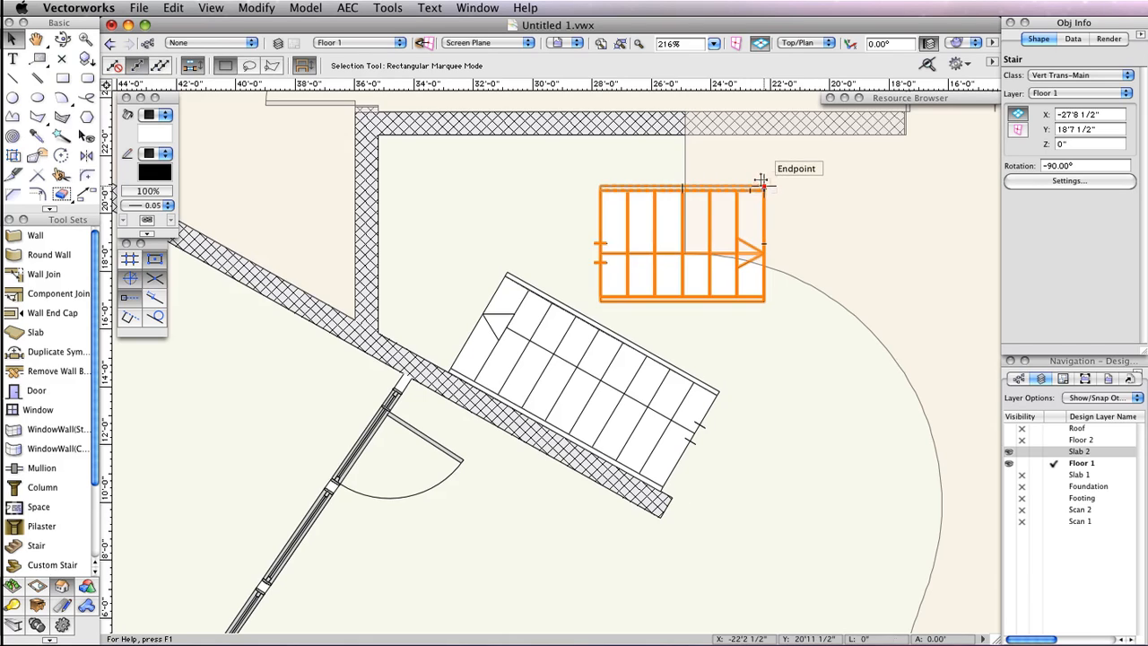
left_click_drag(761, 182, 684, 135)
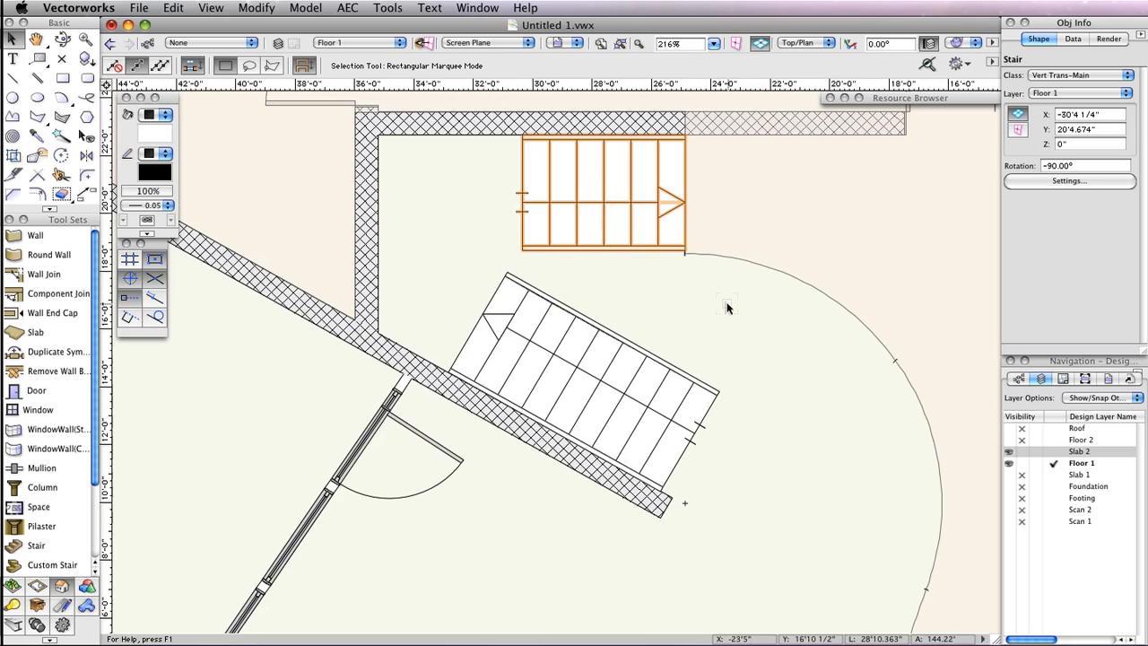
- Set the second stair's Z elevation to 6'0"
left_click(1085, 142)
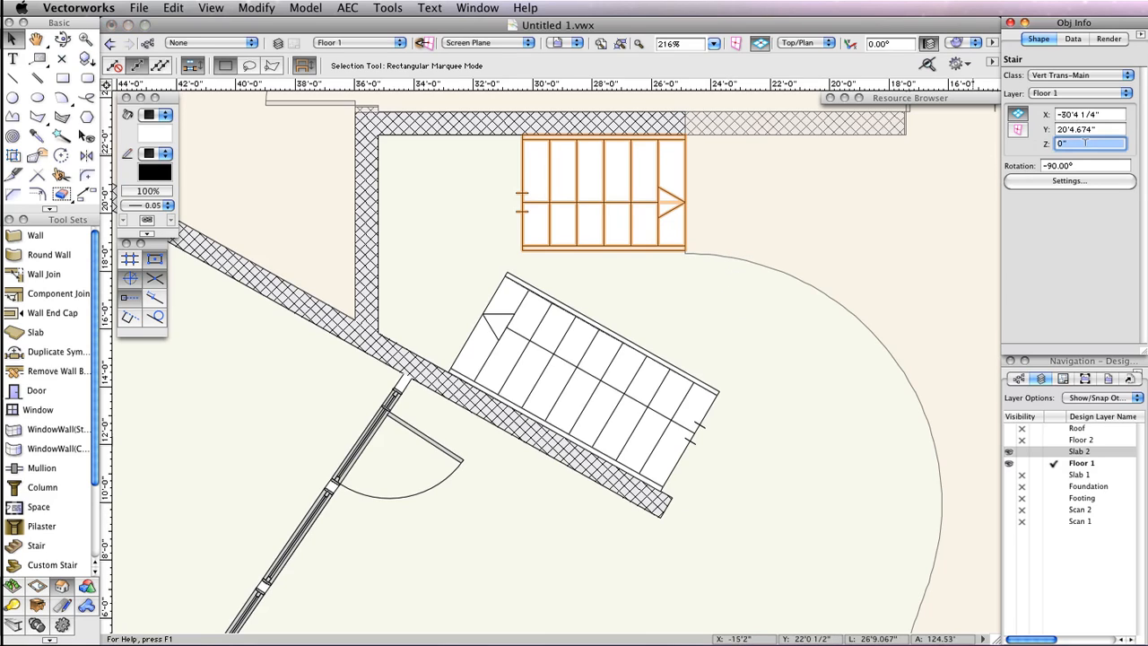
type("6'")
key("Tab")
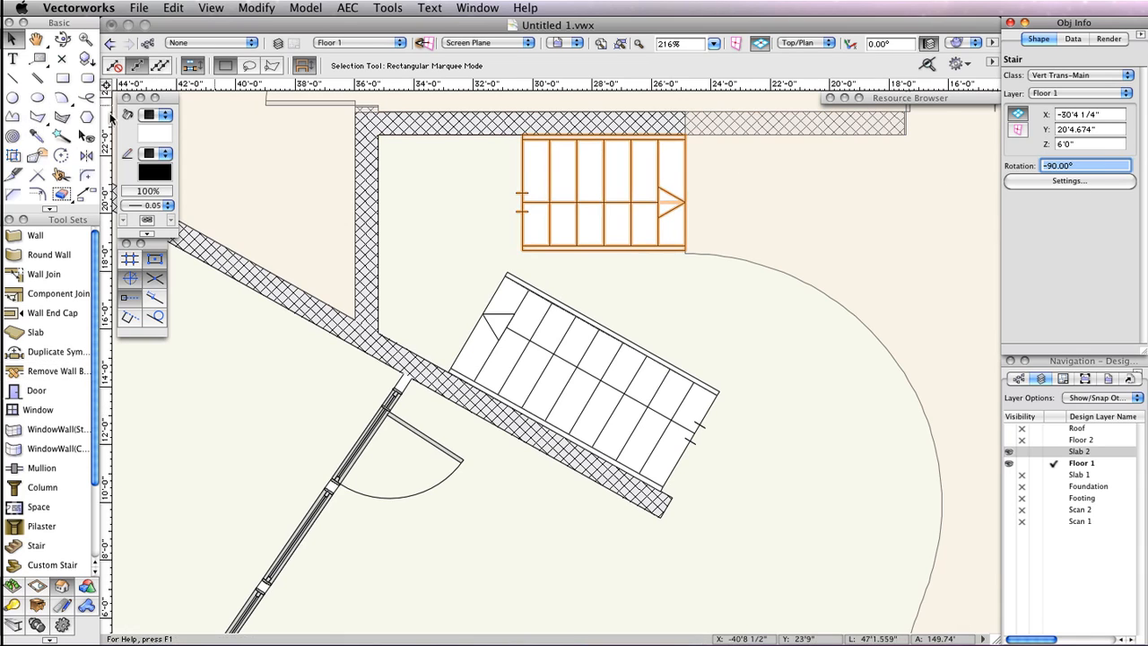
- Draw a closed seven-vertex landing polygon between the two stairs, following their ends and the inner faces of the surrounding walls
left_click(43, 116)
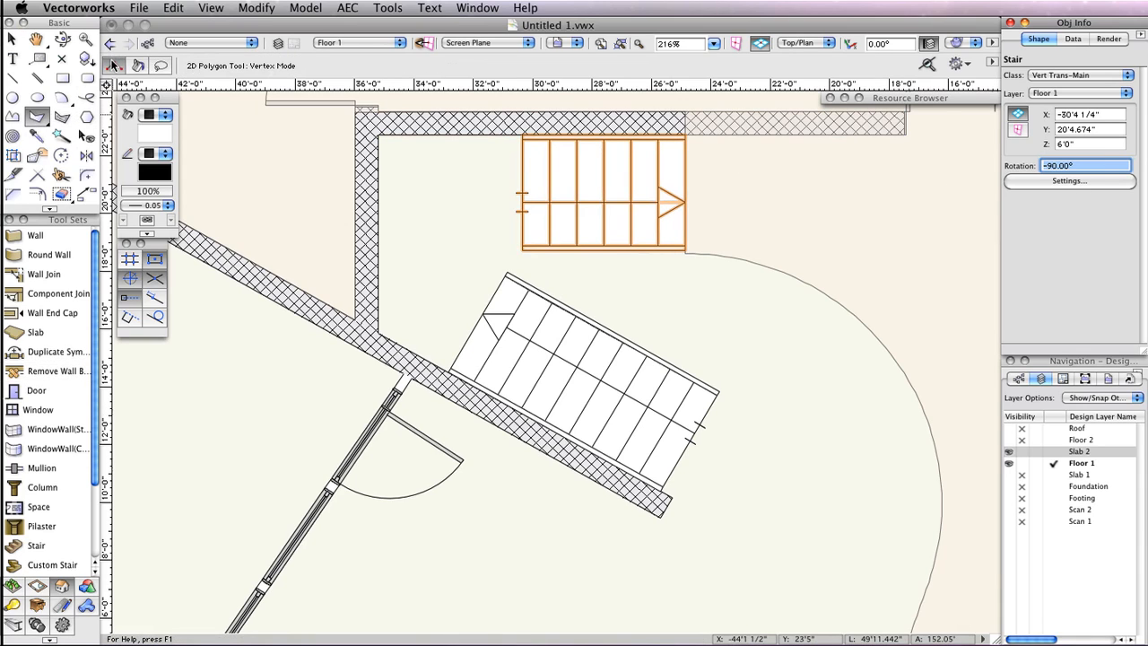
left_click(523, 250)
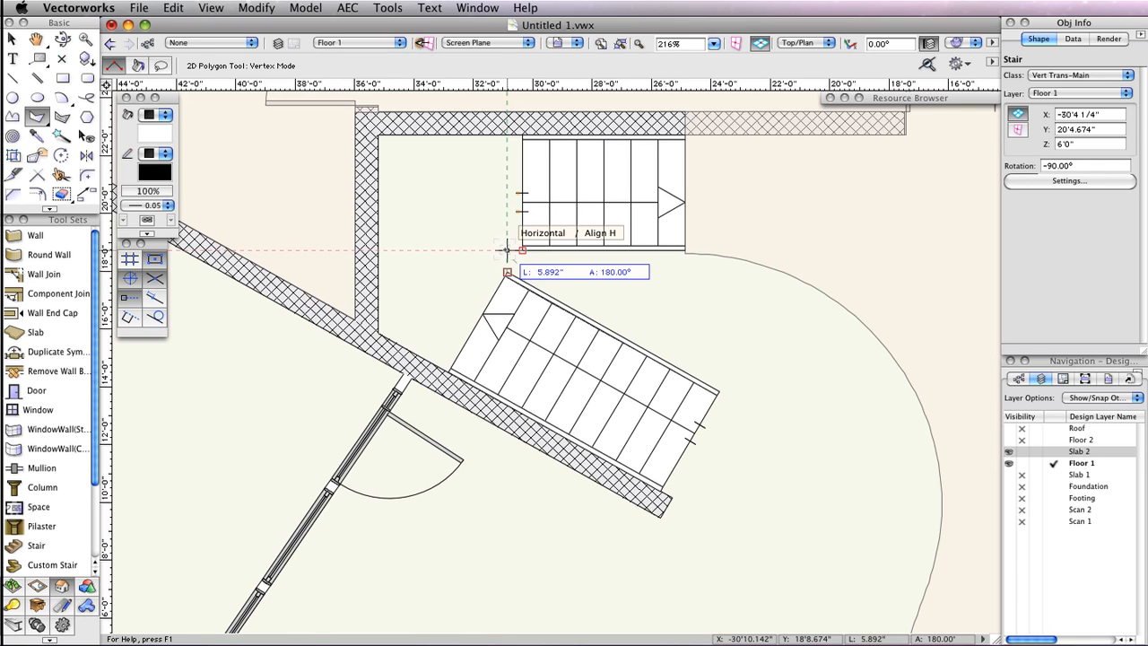
left_click(507, 249)
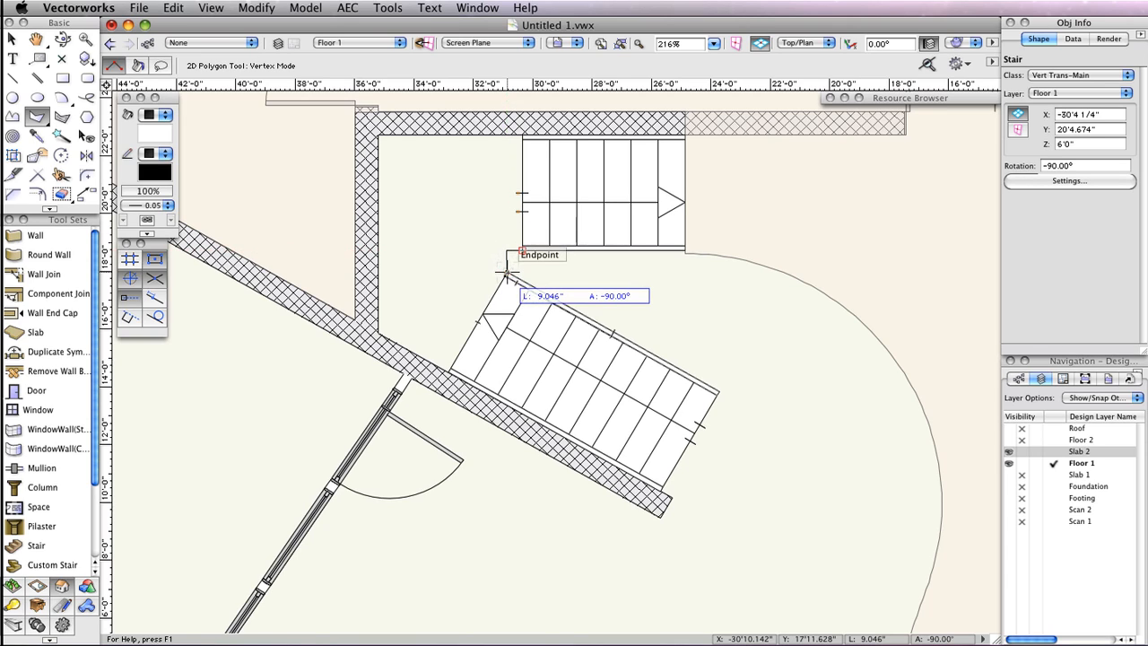
left_click(507, 271)
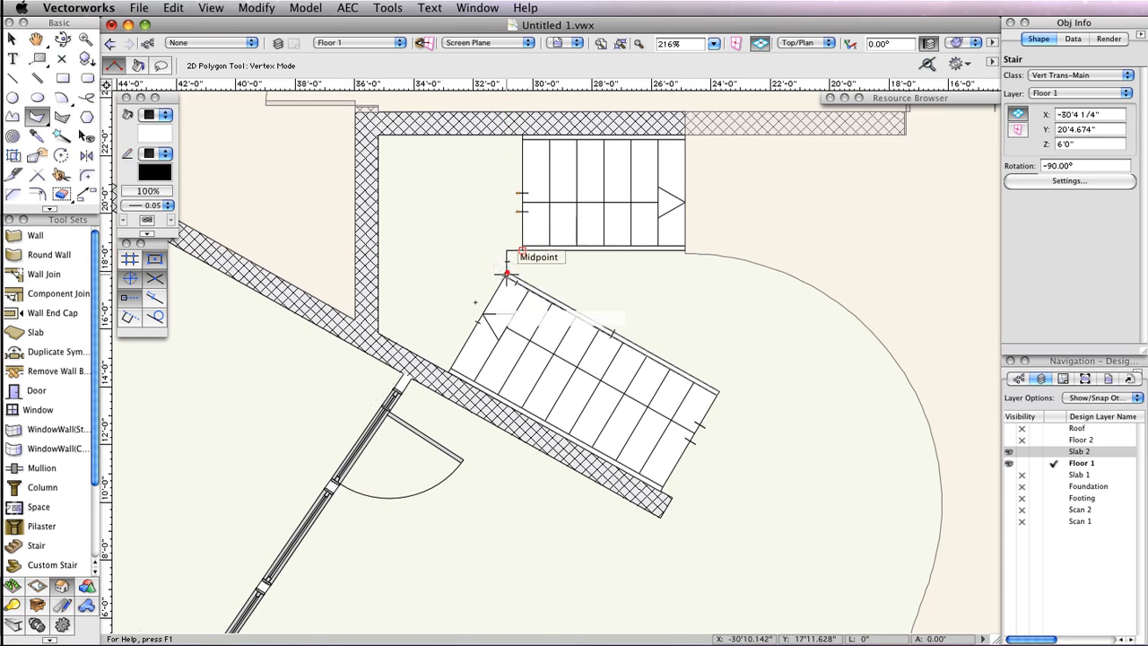
left_click(447, 369)
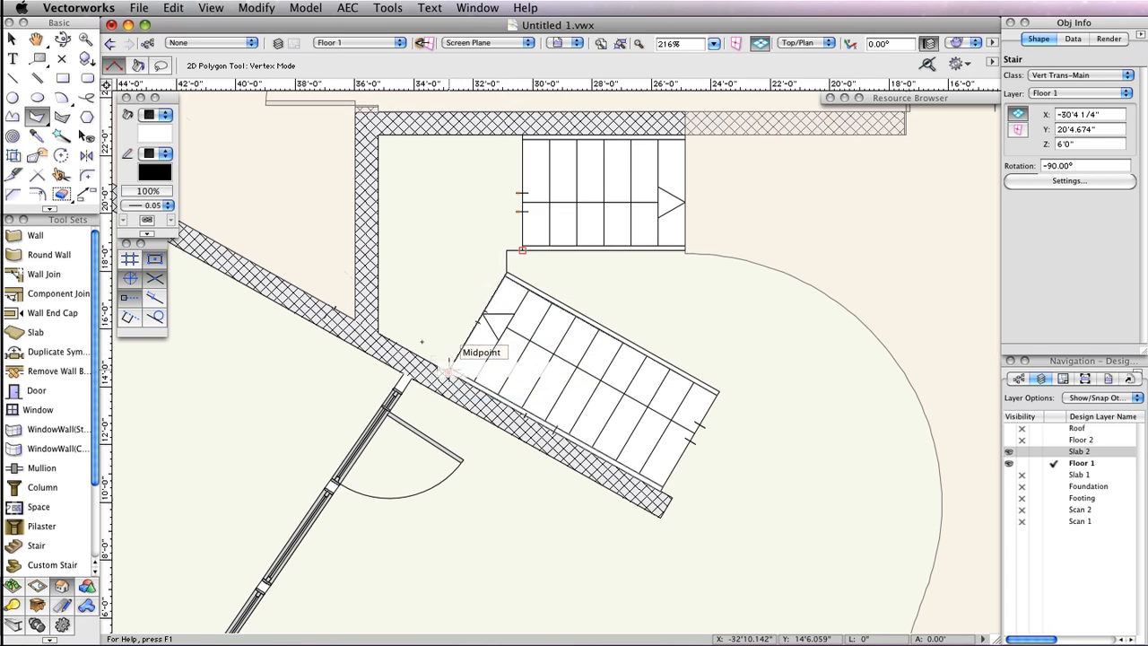
left_click(378, 332)
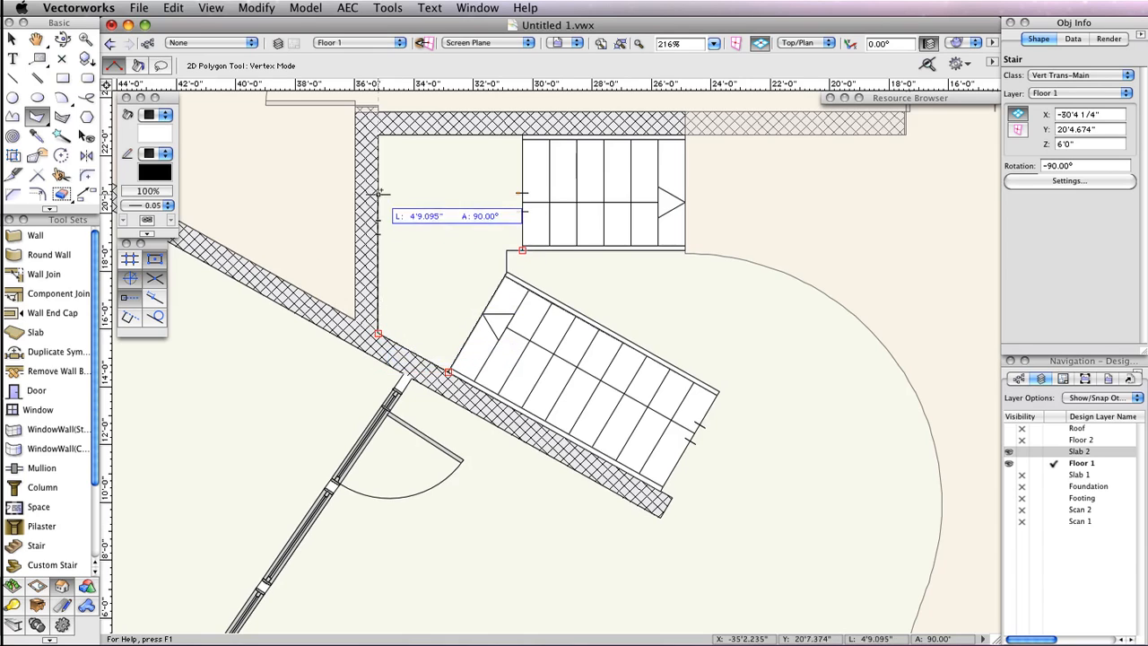
left_click(380, 135)
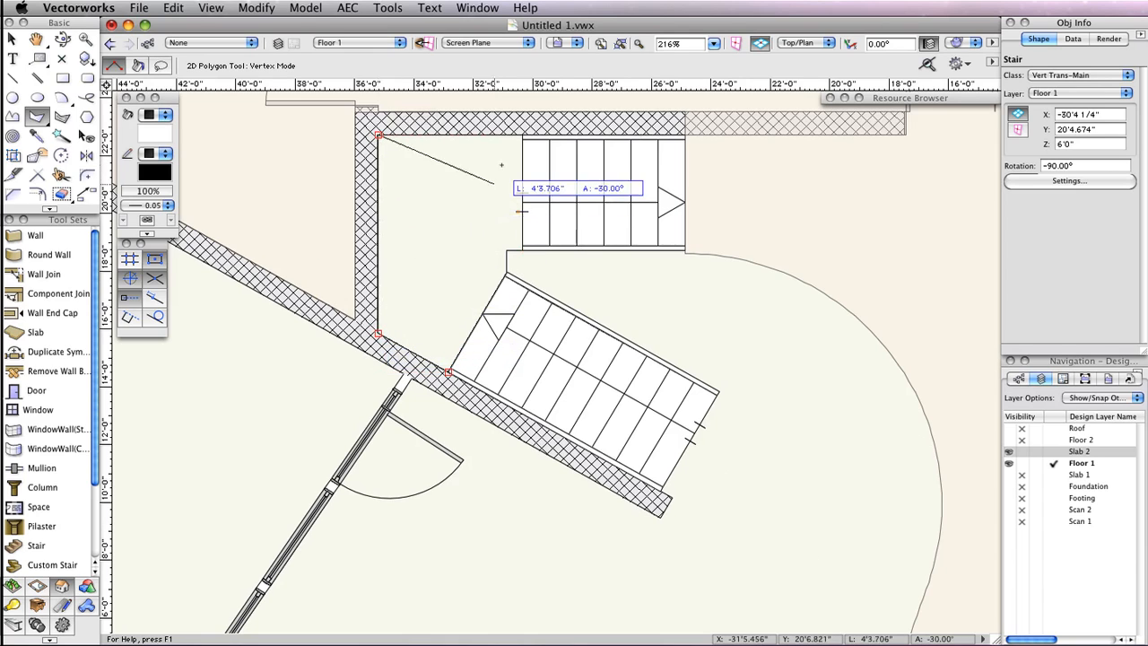
left_click(522, 136)
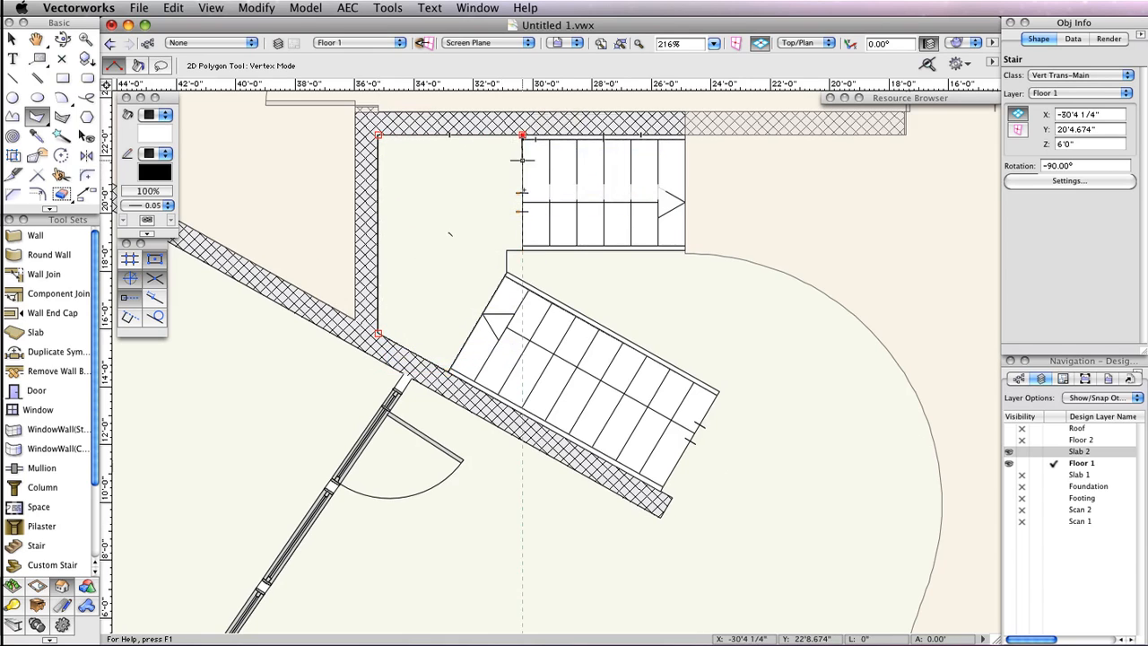
left_click(522, 250)
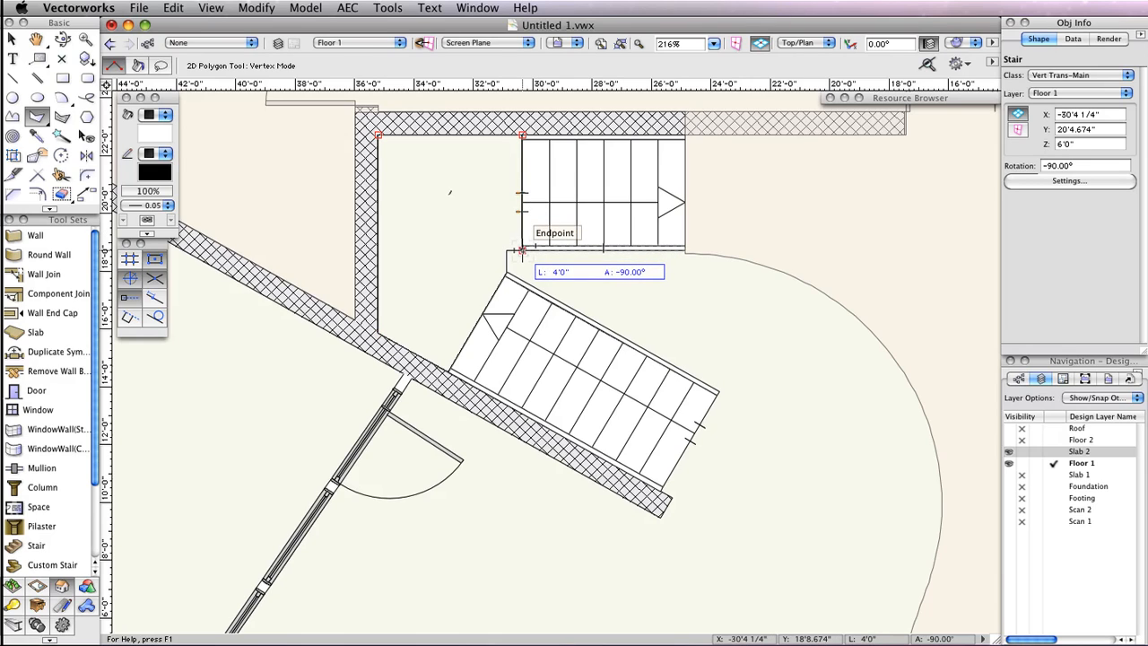
left_click(508, 250)
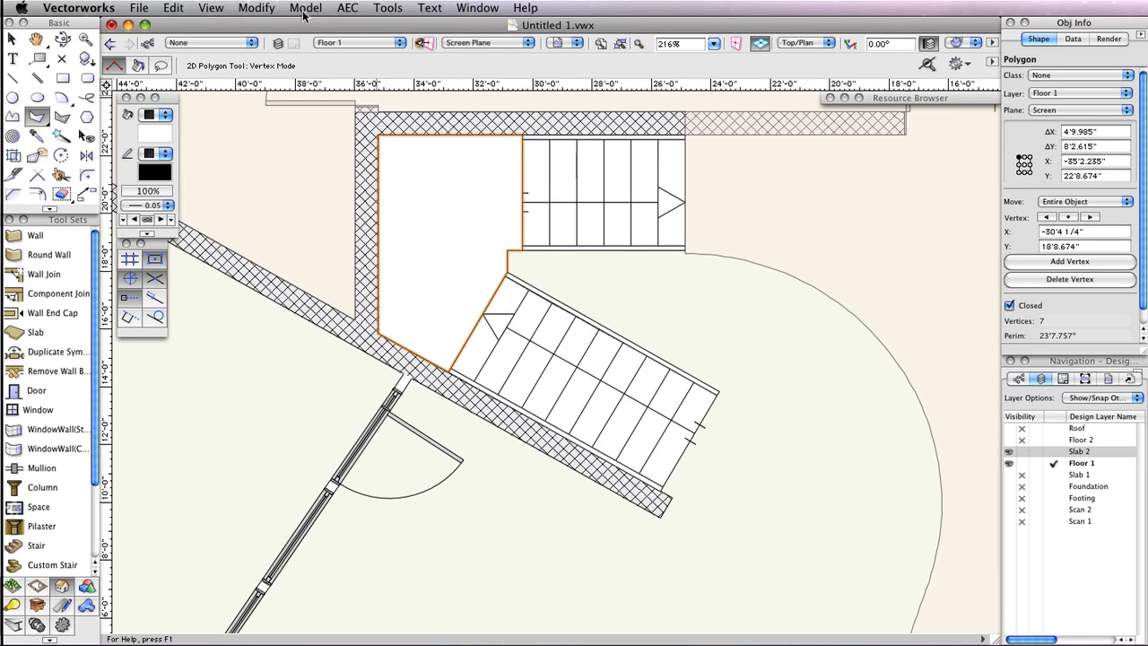
- Create a floor from the landing polygon with a bottom Z of 60 inches and a thickness of 12 inches
left_click(350, 8)
left_click(350, 43)
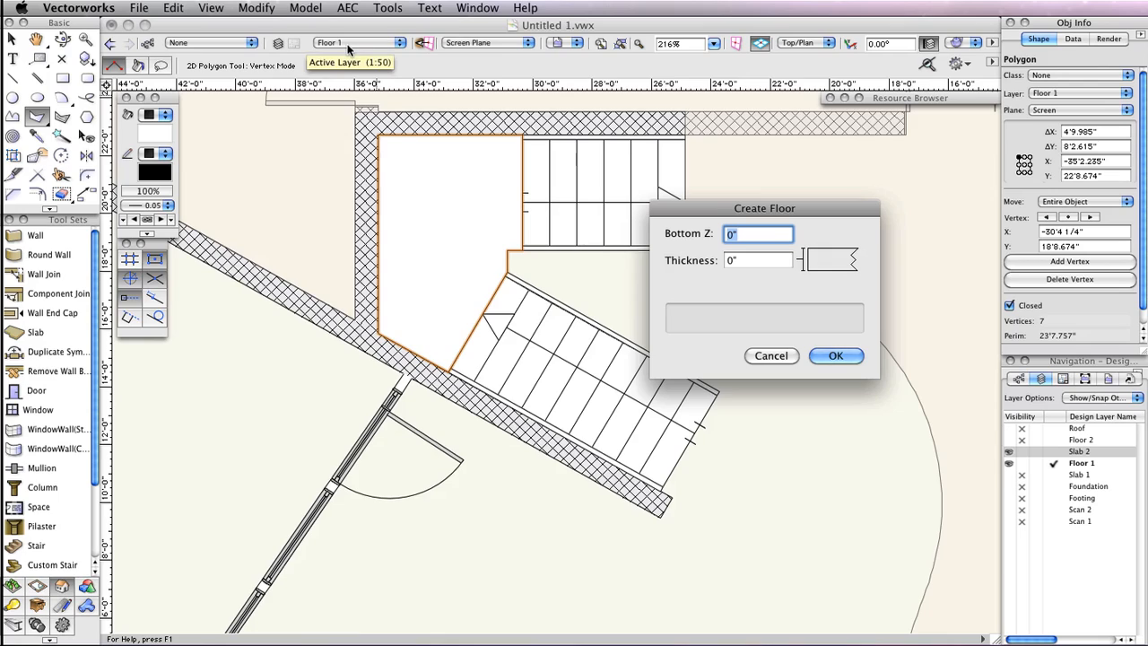
type("60")
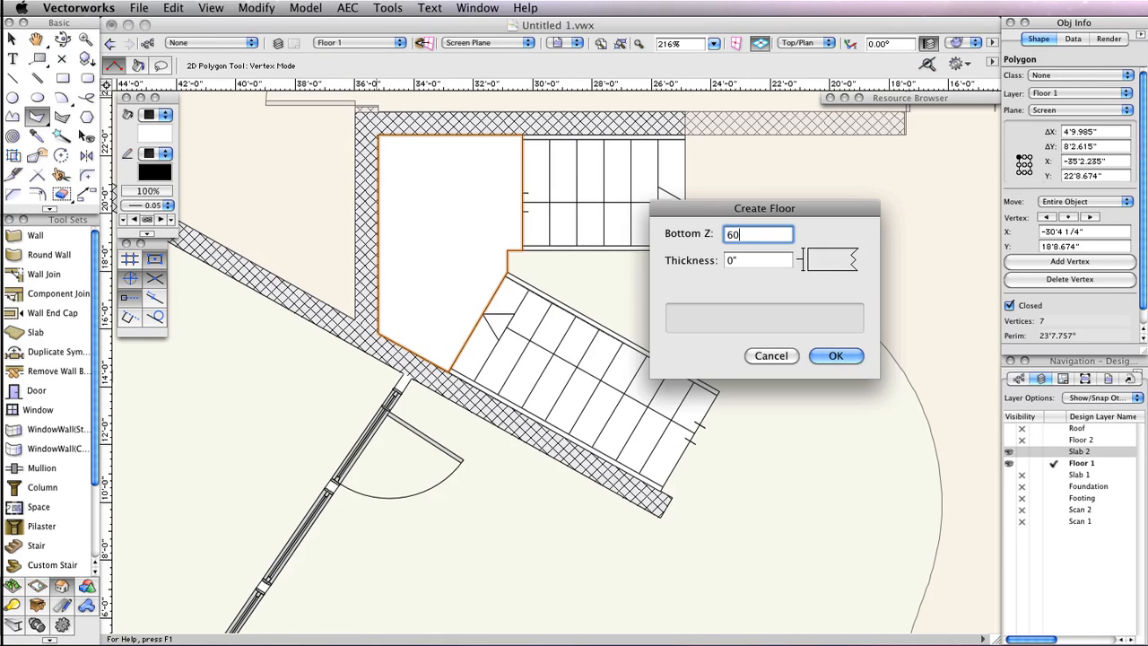
key("Tab")
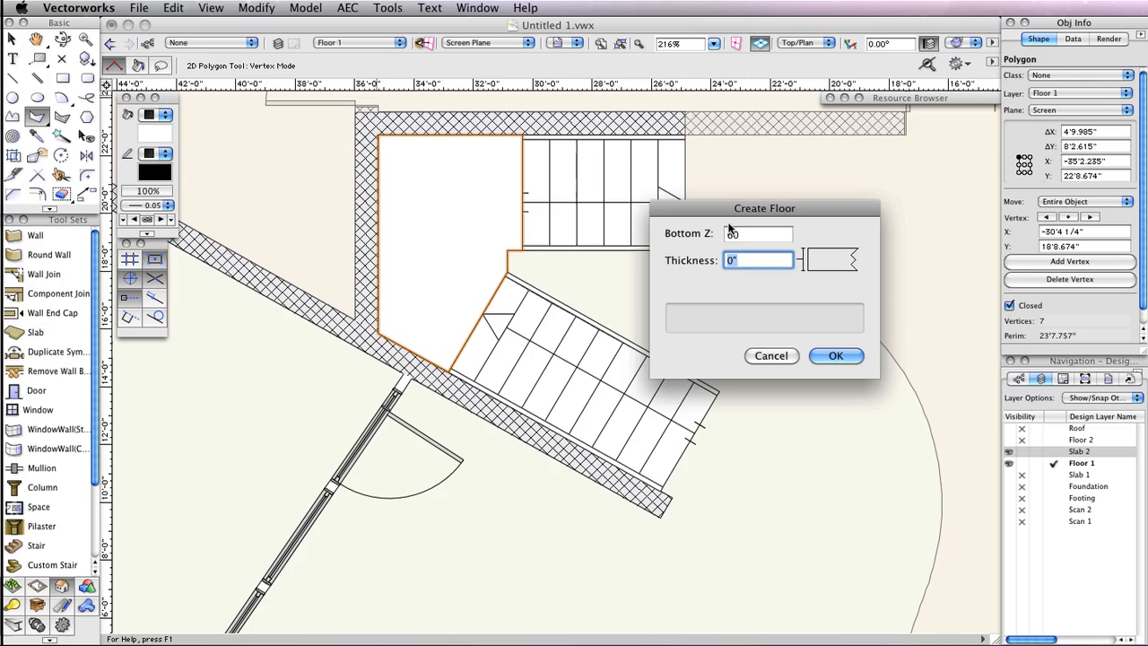
type("12")
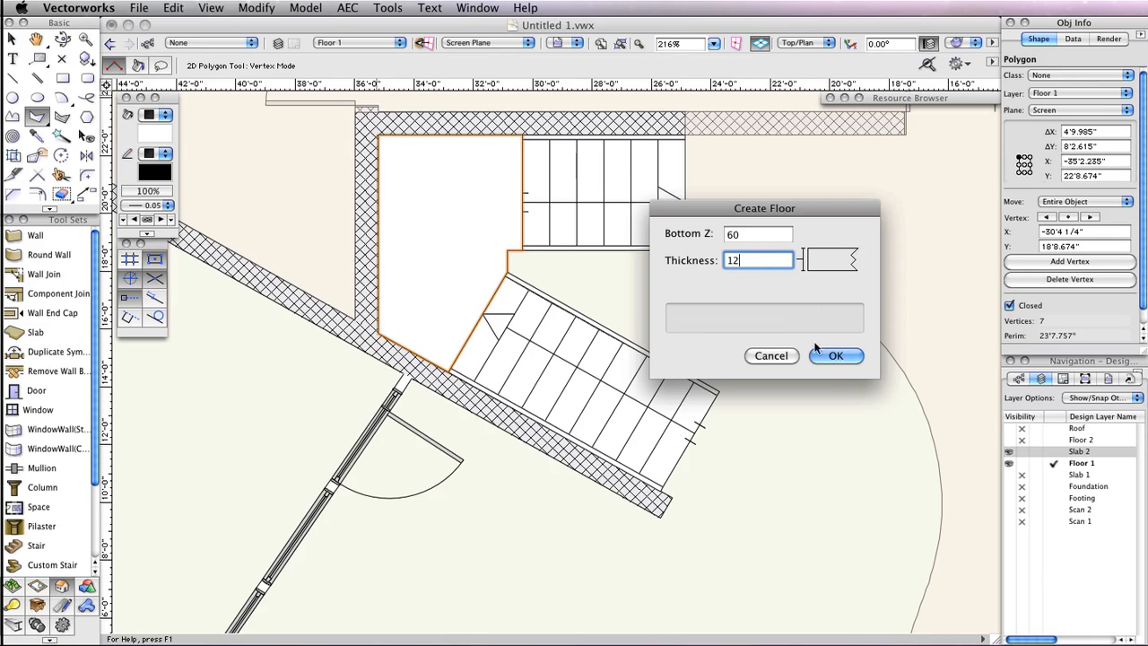
left_click(838, 356)
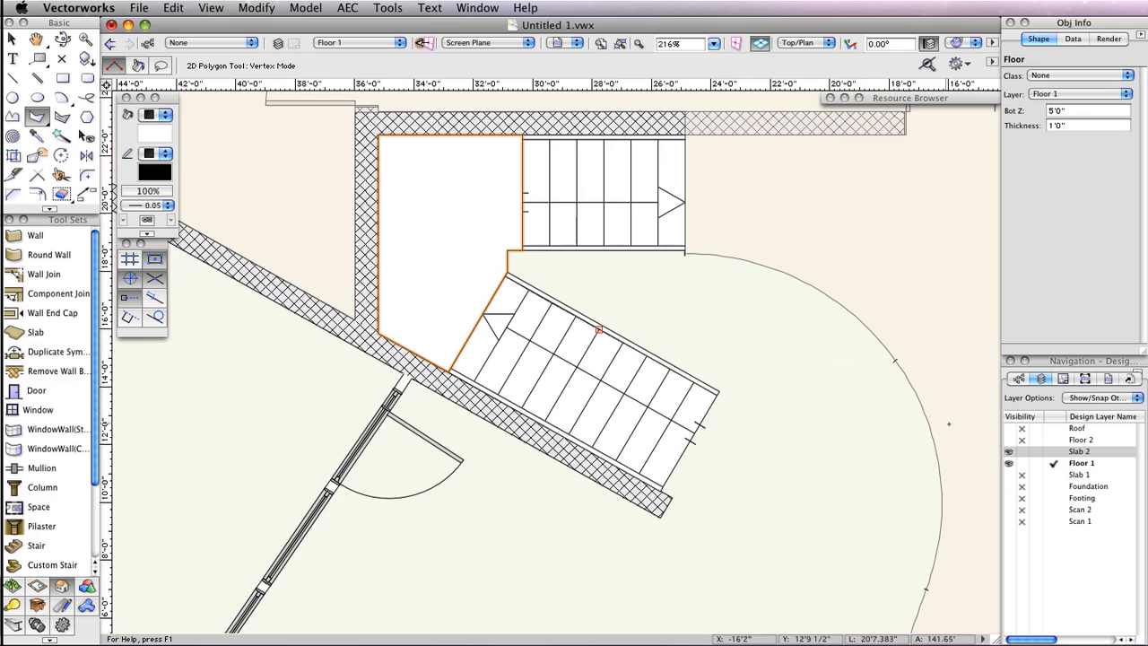
- Hide the Slab 2 layer and inspect the stairs and landing in an OpenGL-rendered 3D view
left_click(1021, 452)
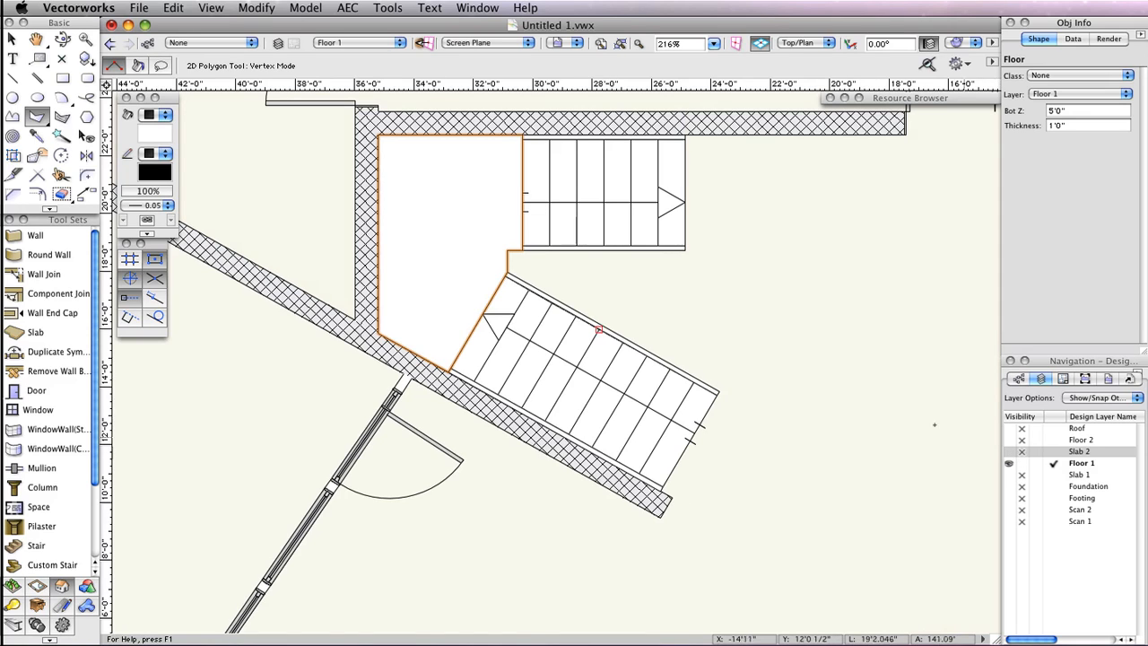
left_click(992, 45)
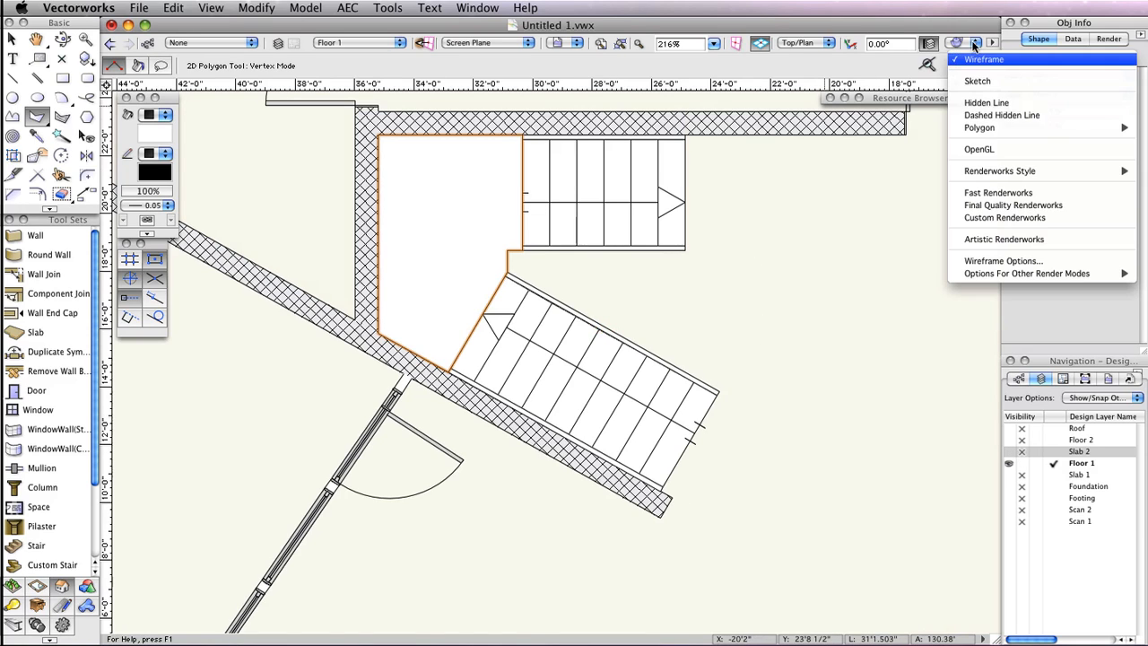
left_click(982, 148)
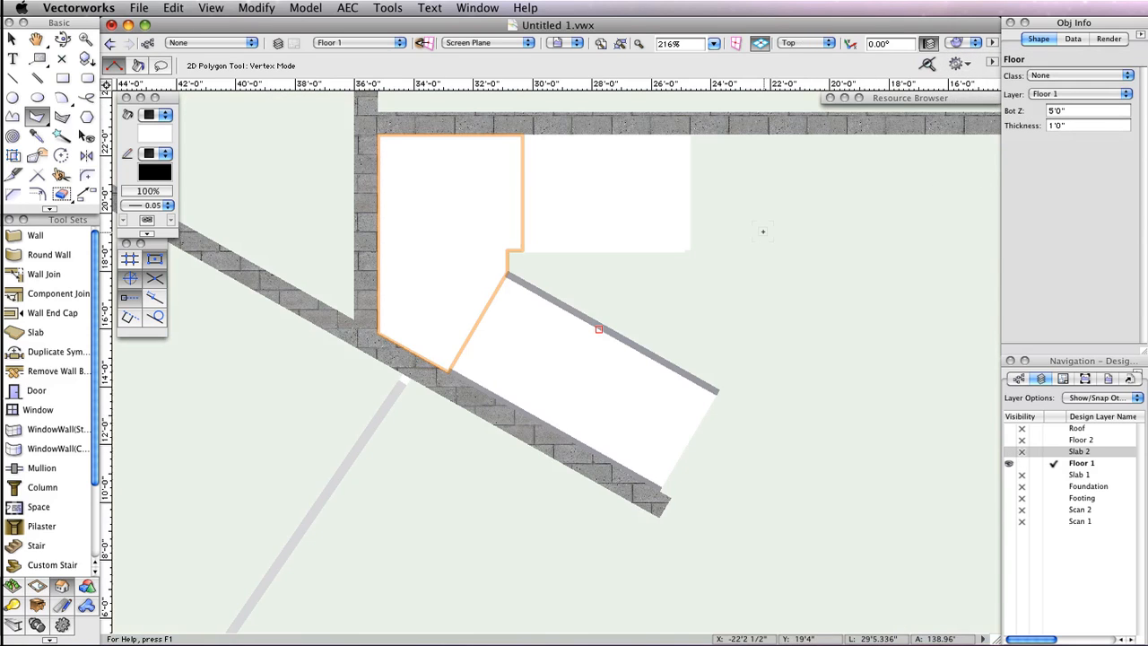
left_click(61, 40)
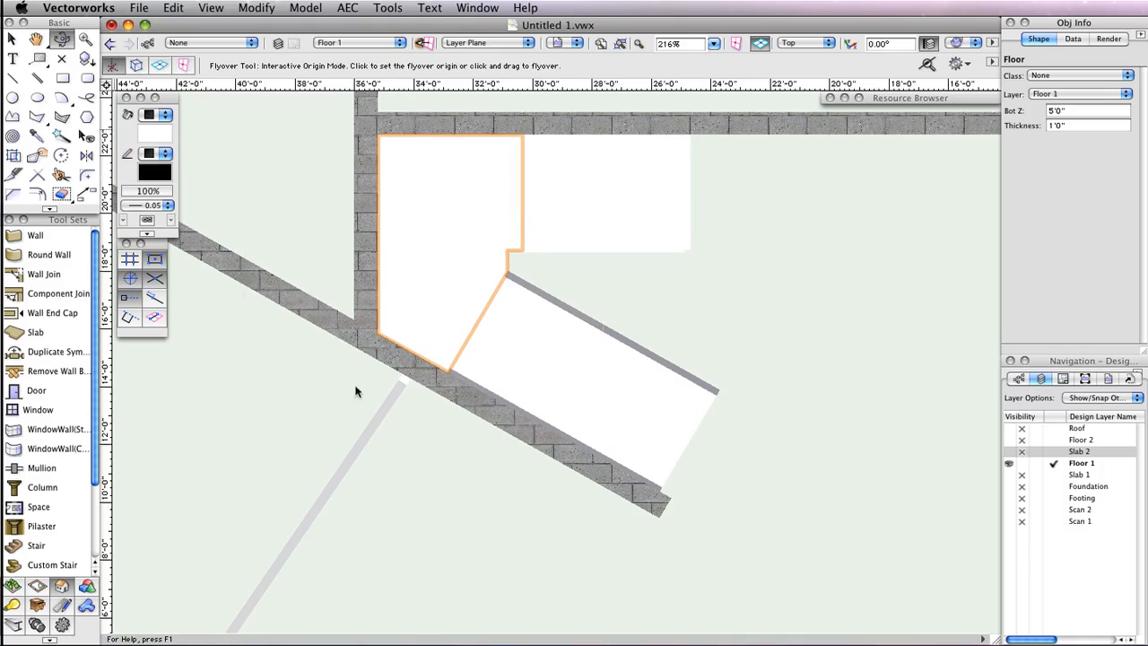
left_click_drag(504, 488, 596, 353)
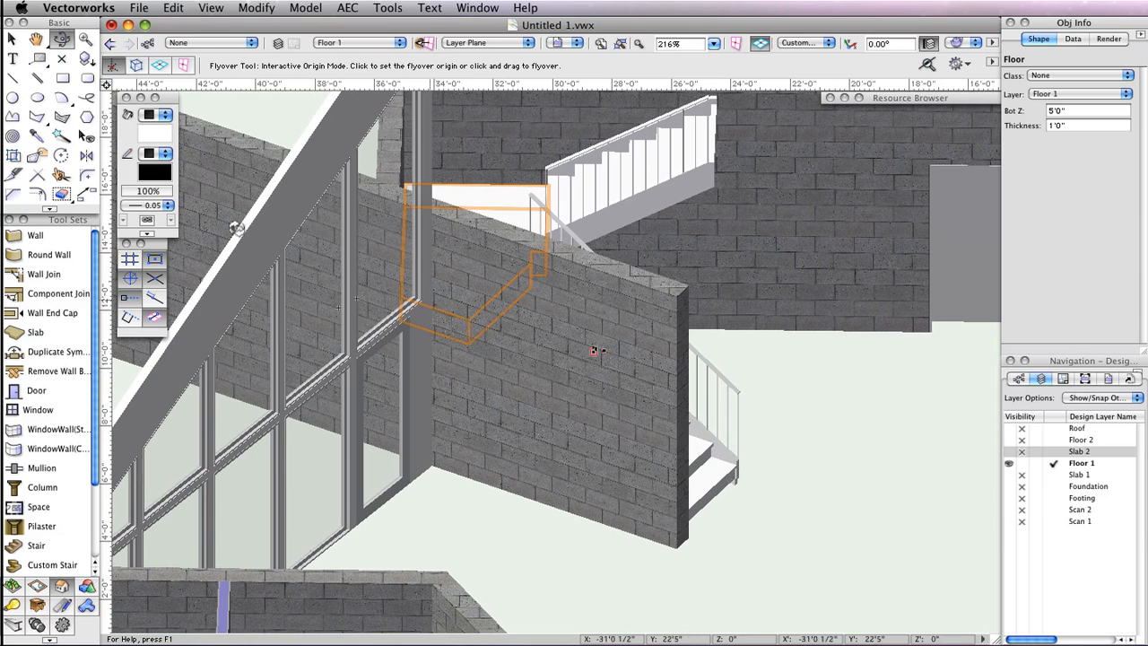
- Add a 3D wall peak to the top edge of the wall beside the lower stair, where the wall meets the landing
left_click(37, 157)
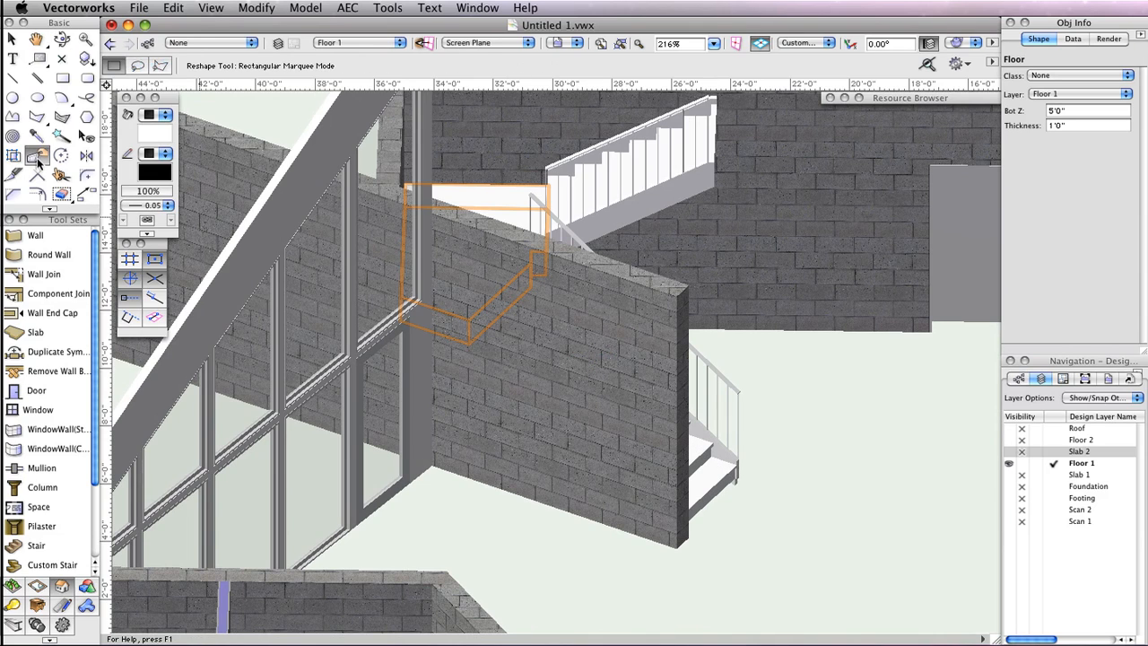
left_click(630, 518)
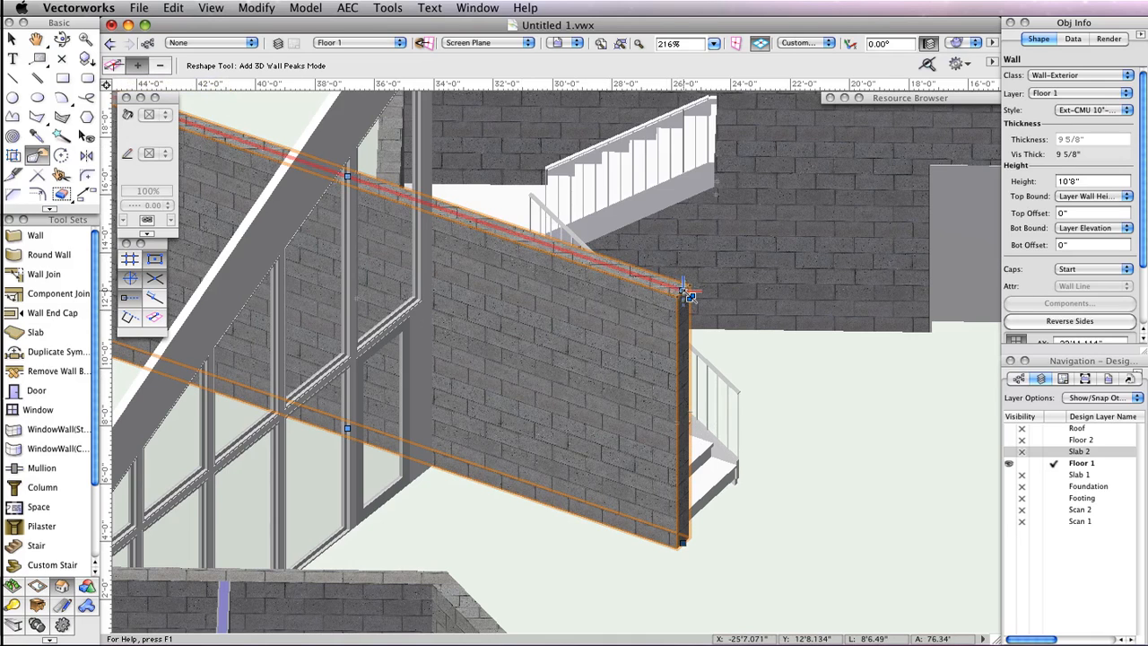
left_click_drag(685, 292, 434, 208)
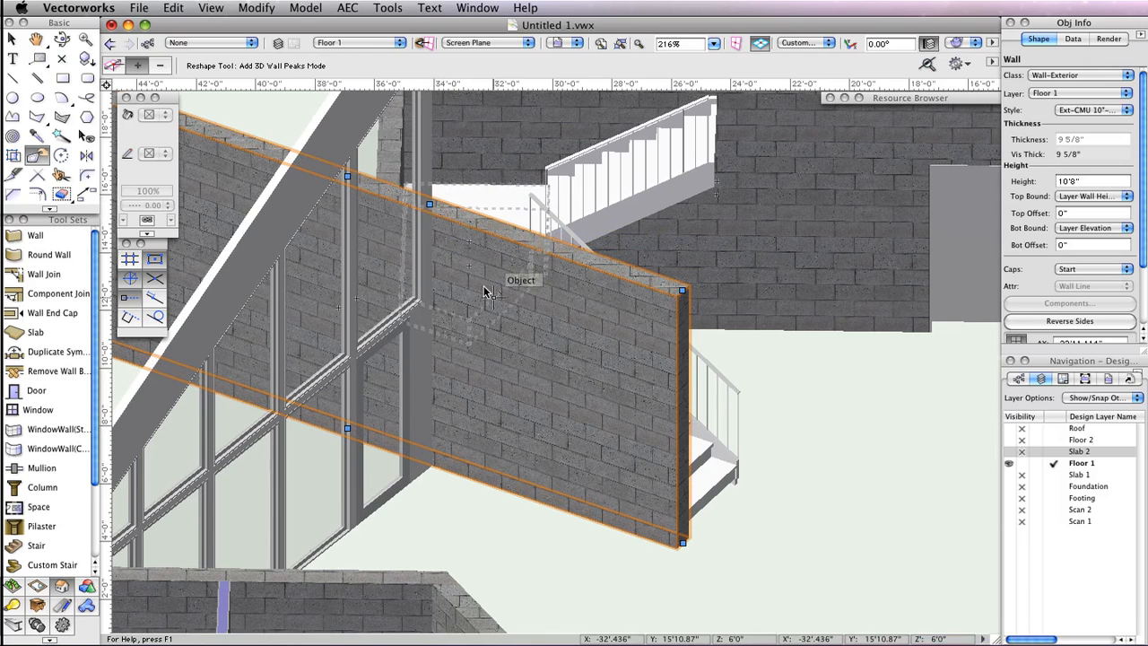
- Reshape that wall by lowering the top corner at its free end to a height of 4', so its top slopes alongside the stair
left_click(113, 65)
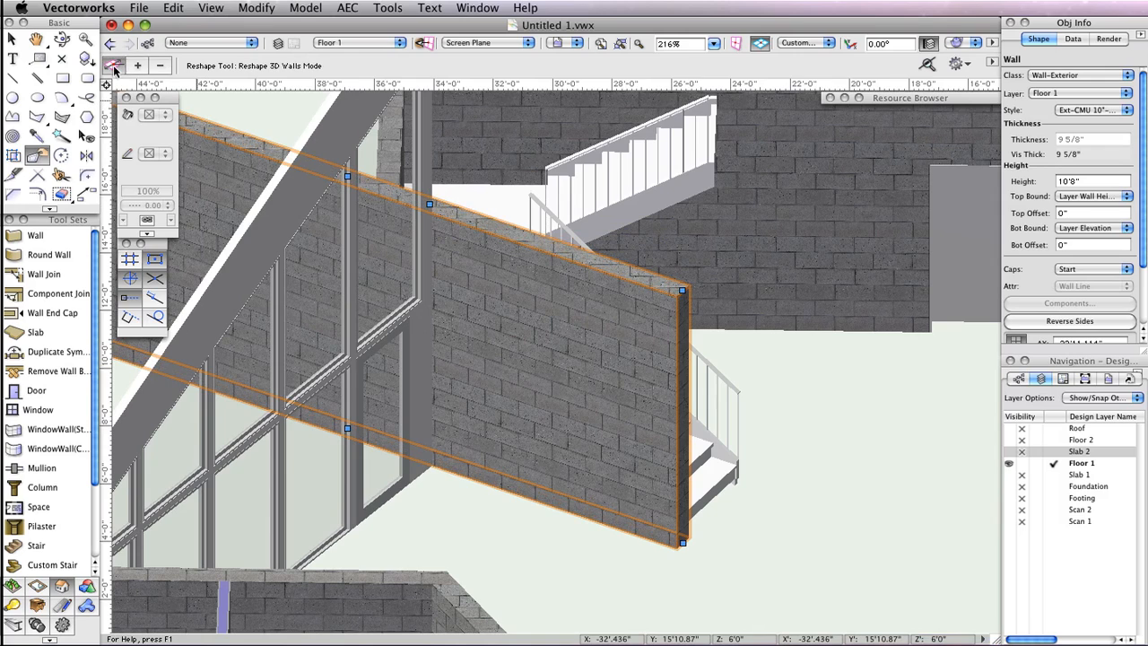
left_click(683, 290)
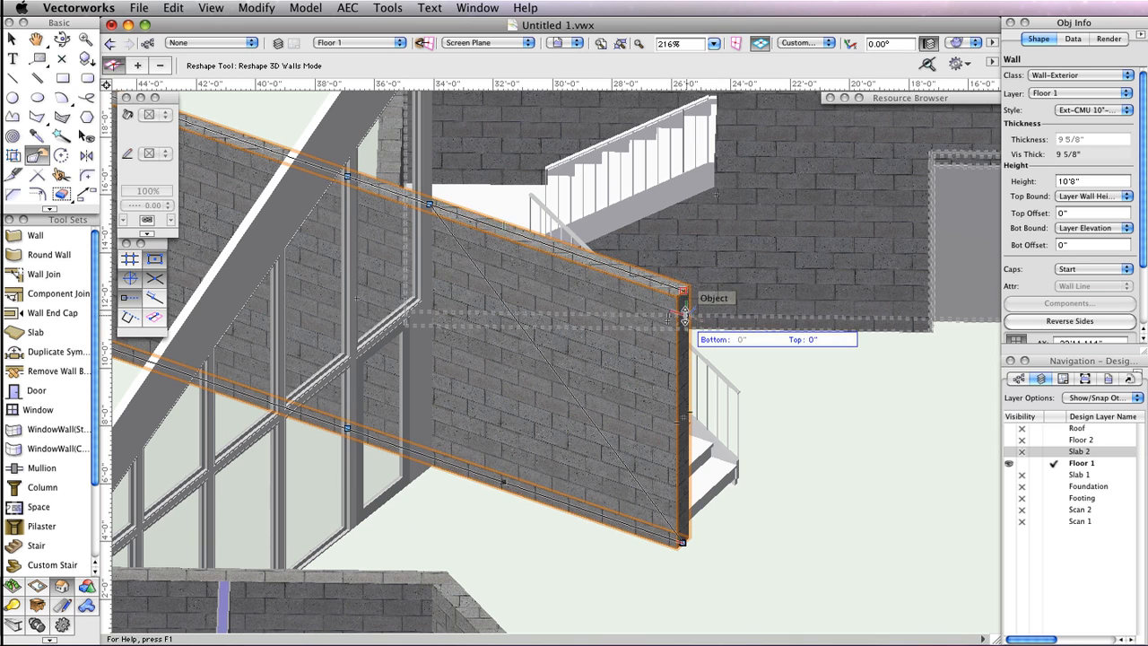
key("Tab")
type("4'")
key("Return")
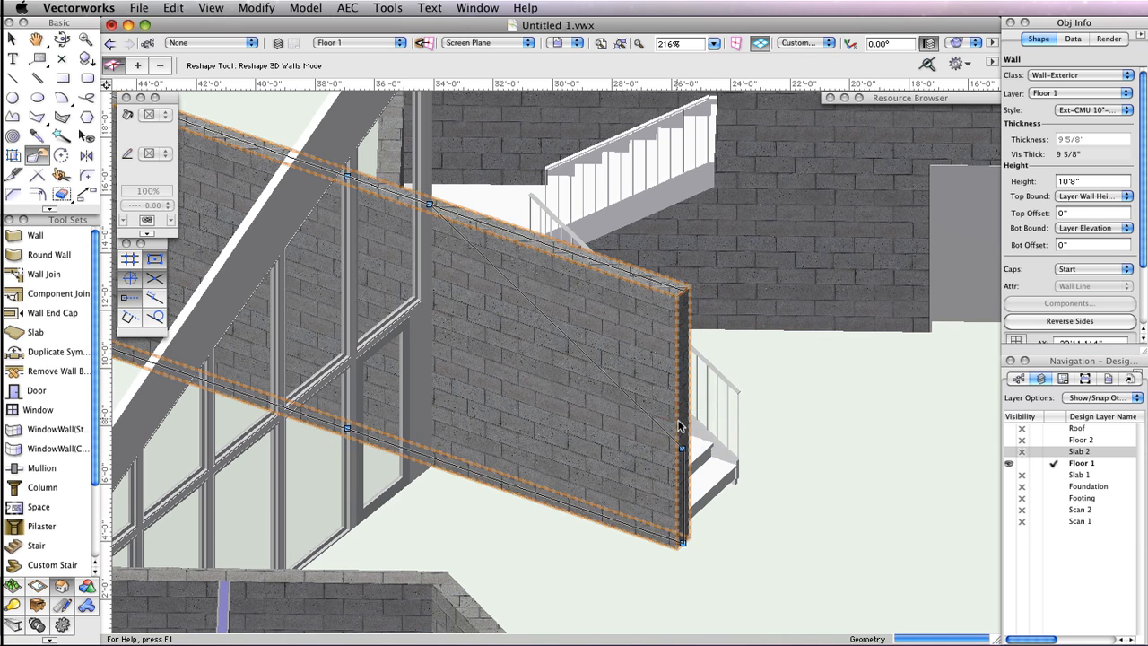
left_click(678, 423)
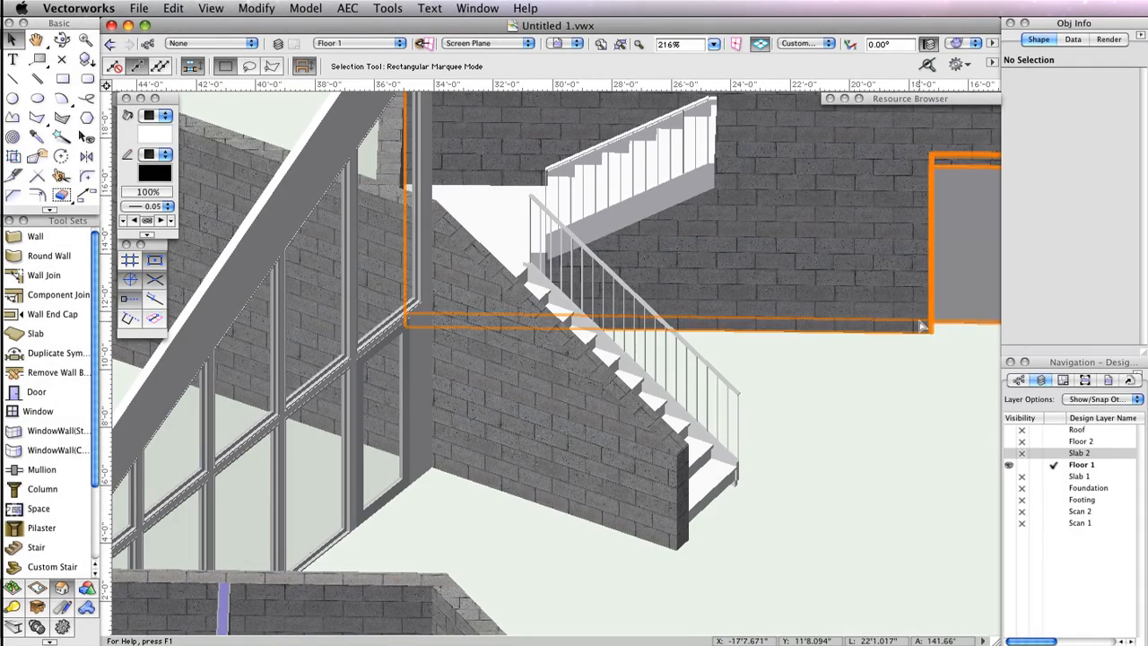
- Switch to the Top/Plan view, make Slab 2 the active layer and limit the display to the active layer only
left_click(801, 43)
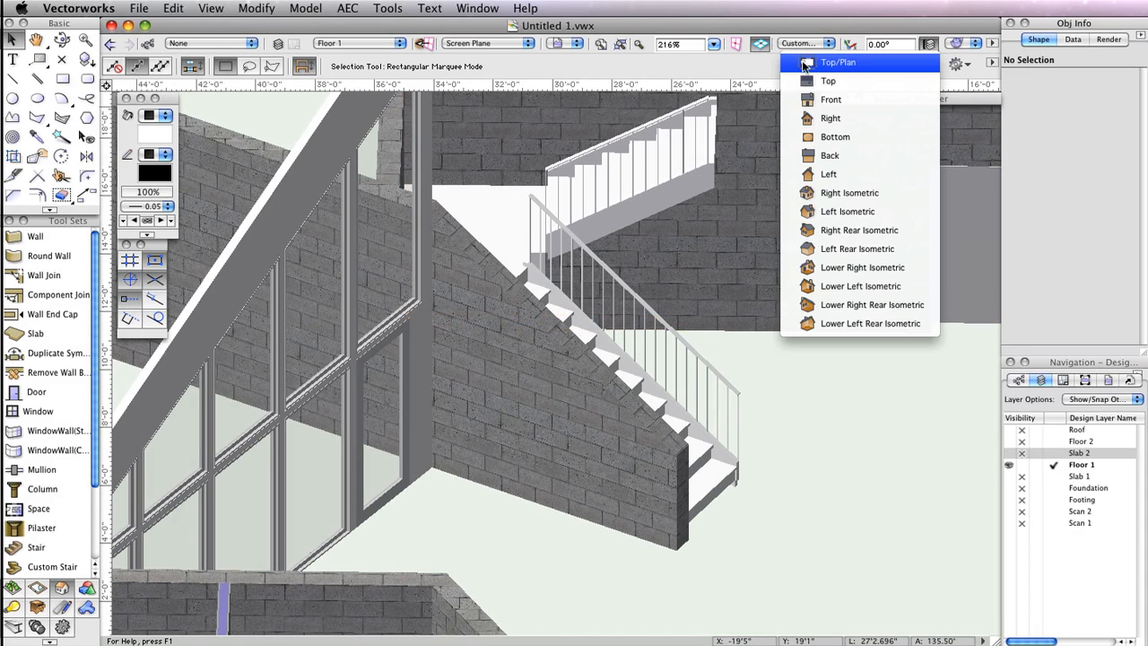
left_click(804, 63)
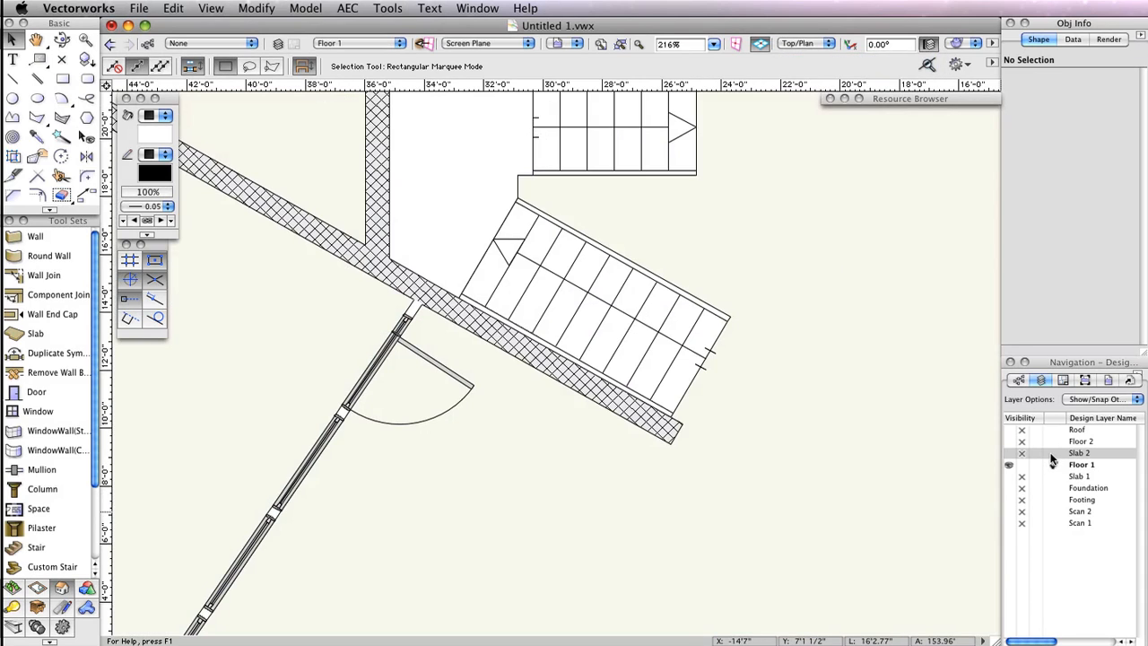
left_click(1053, 454)
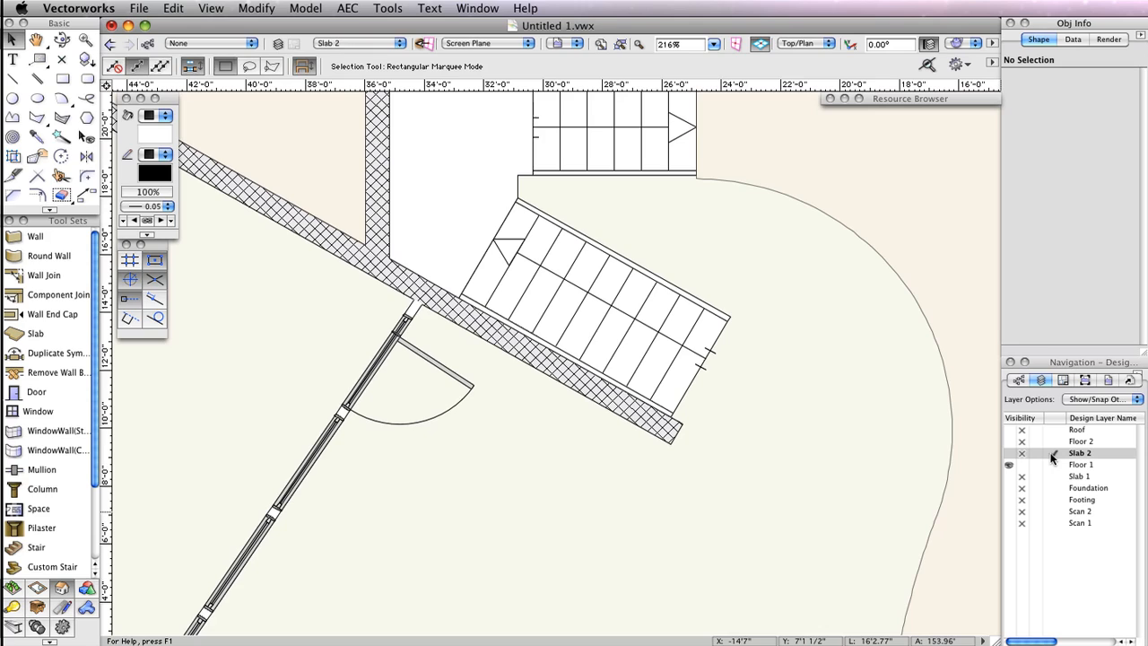
left_click(1105, 399)
left_click(1041, 361)
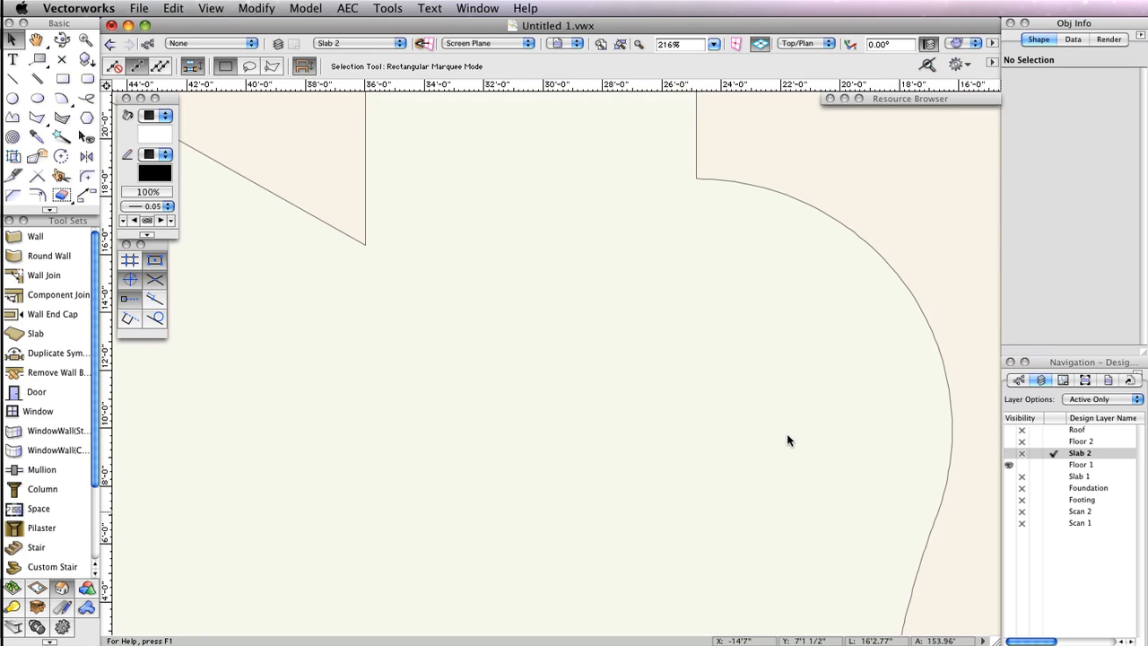
- Trace the upper curve of the Slab 2 opening with a three-point arc of about 8'8" radius
left_click(619, 43)
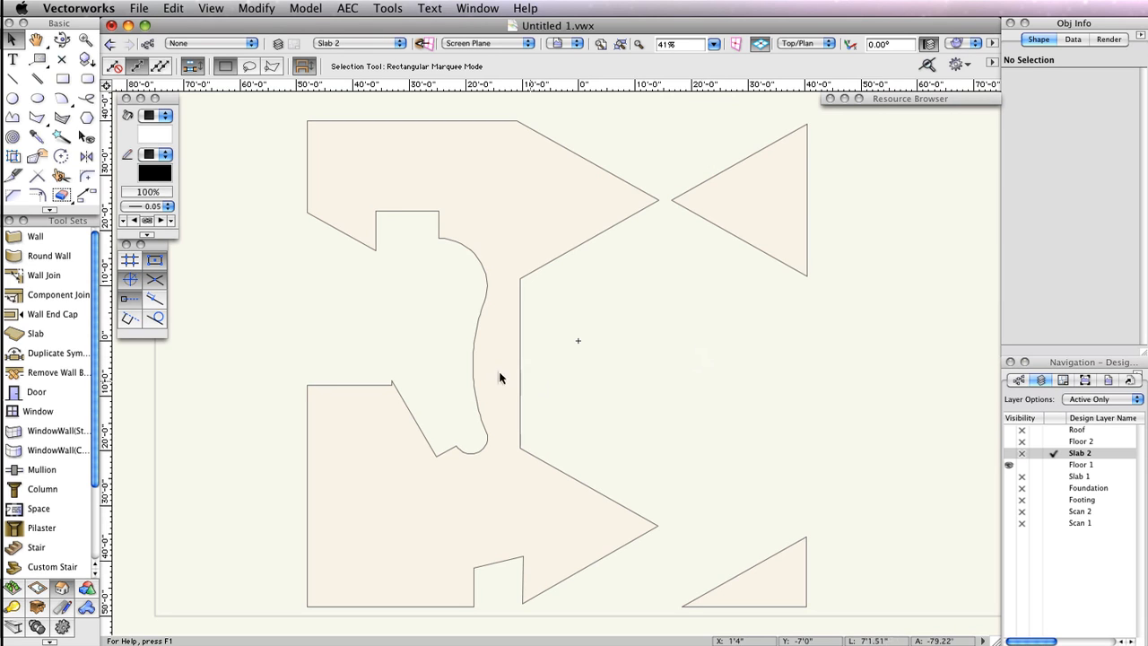
scroll(475, 359, "up", 3)
scroll(472, 357, "up", 3)
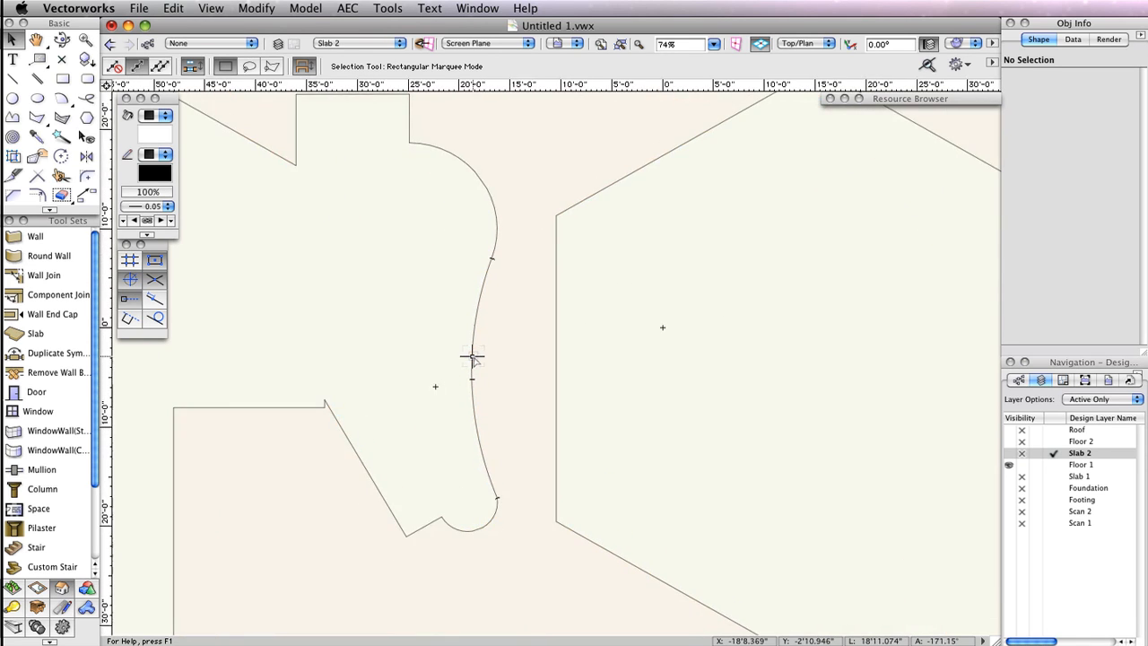
key("space")
left_click_drag(585, 319, 622, 341)
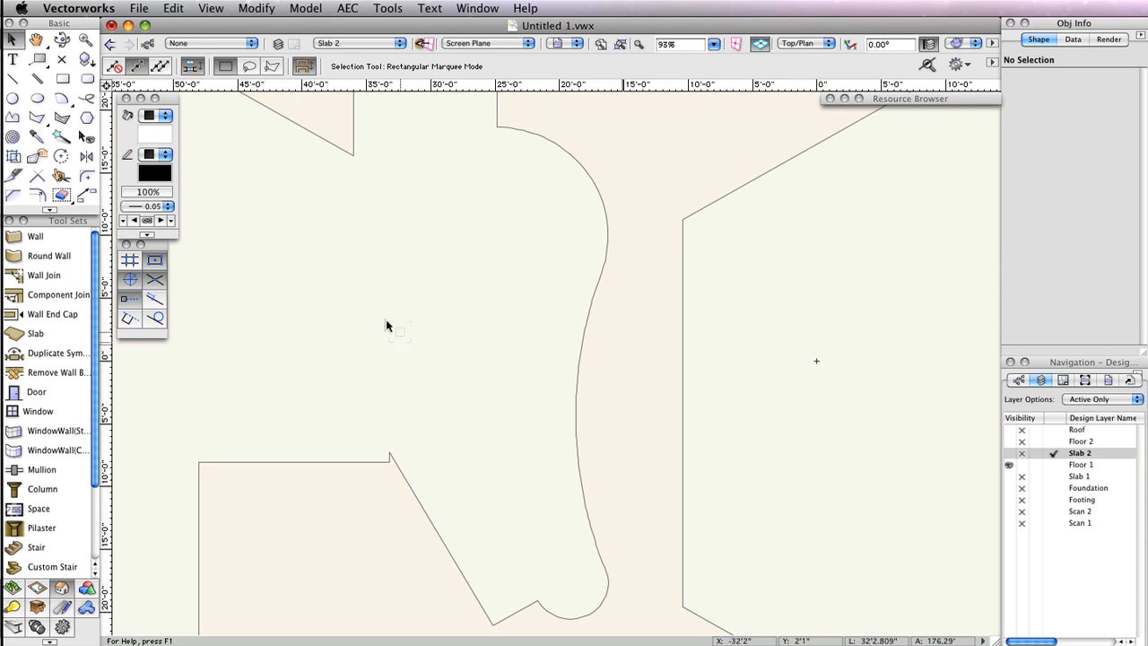
left_click(57, 101)
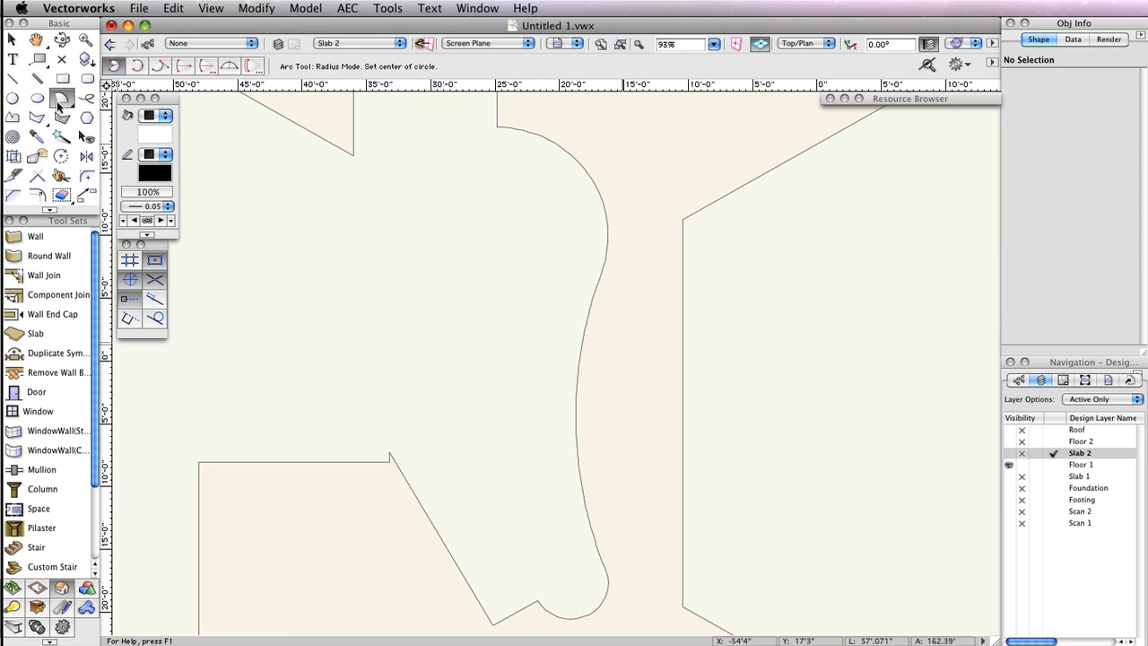
left_click(137, 67)
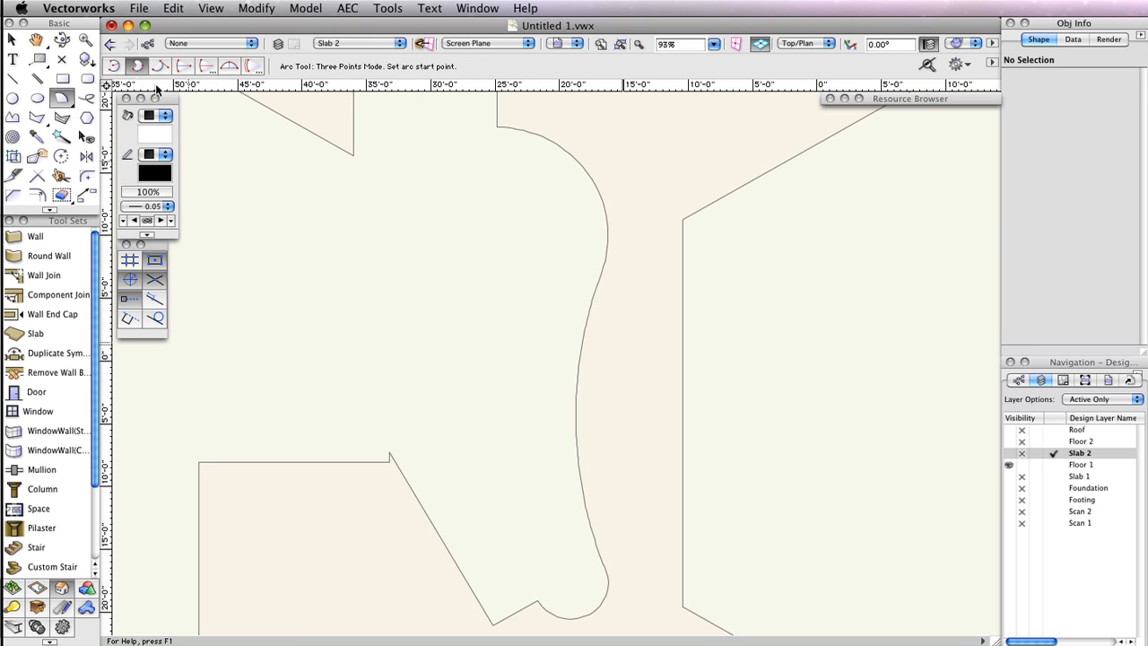
left_click(496, 128)
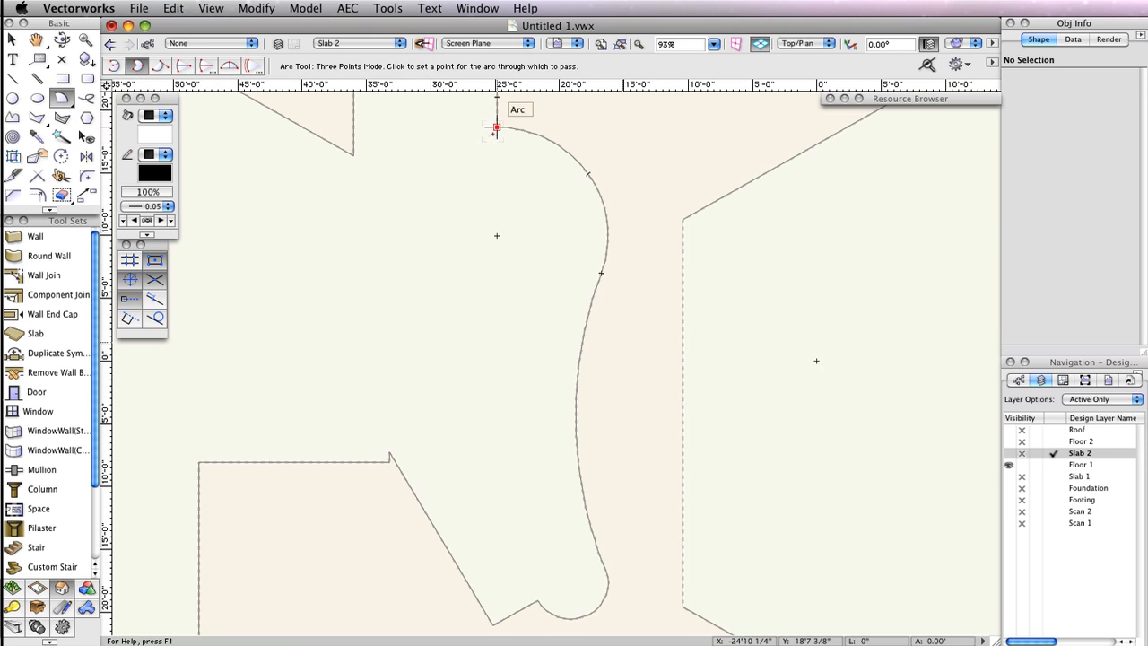
left_click(588, 173)
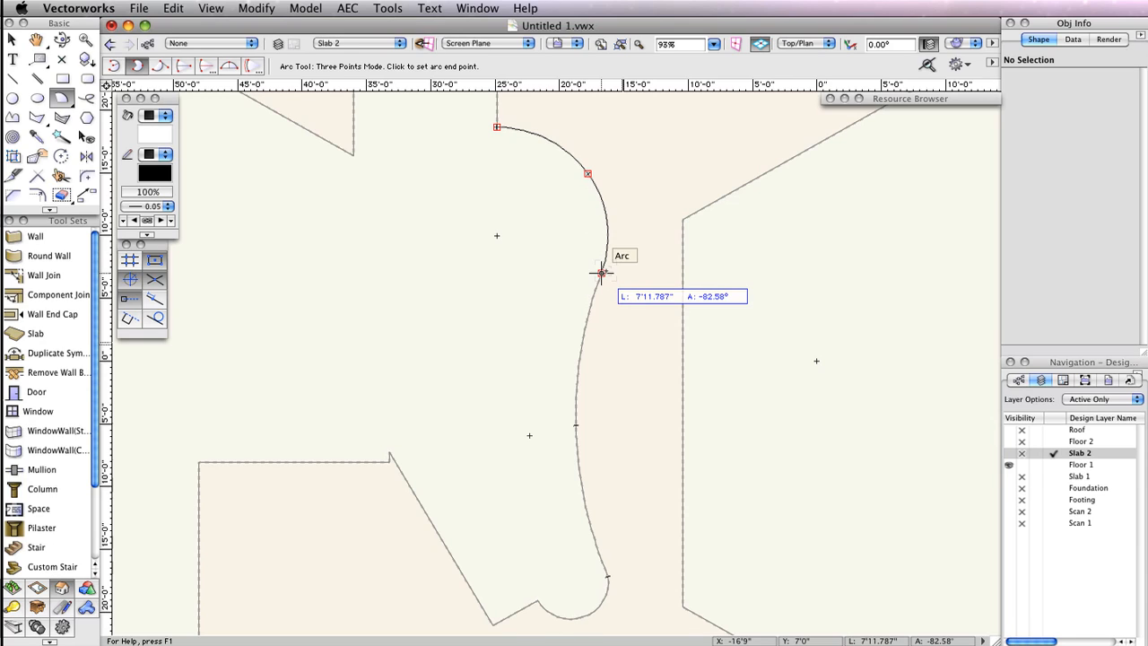
left_click(601, 272)
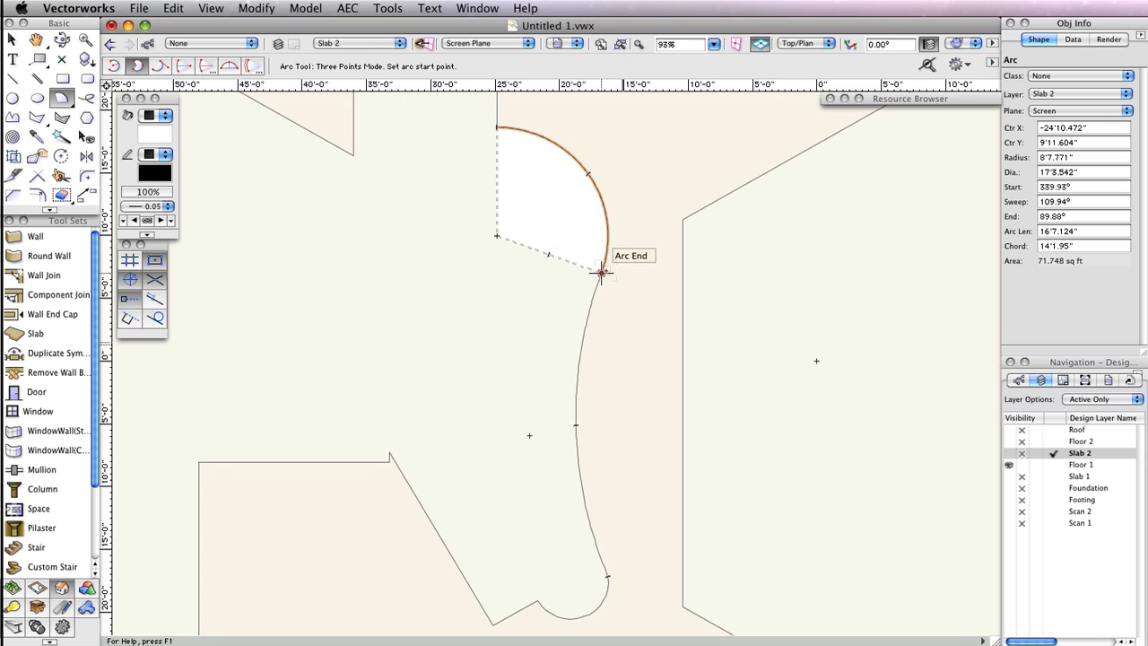
- Trace the opening's long middle curve and small lower curve with three-point arcs of about 33'9" and 2'11" radius
left_click(601, 273)
left_click(576, 425)
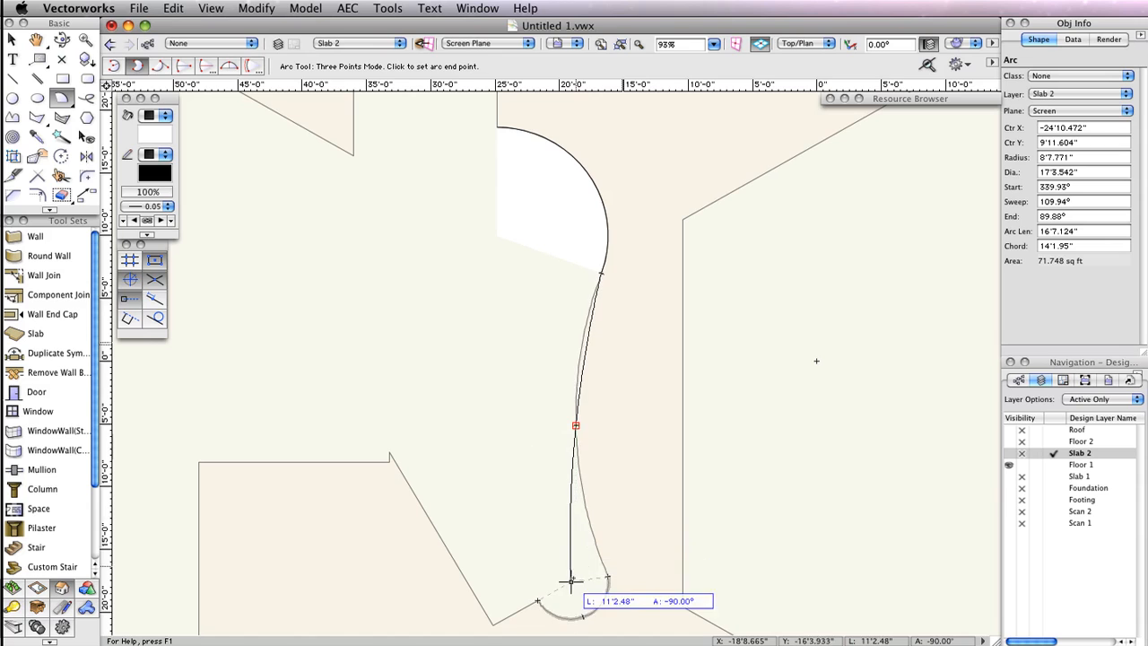
left_click(607, 576)
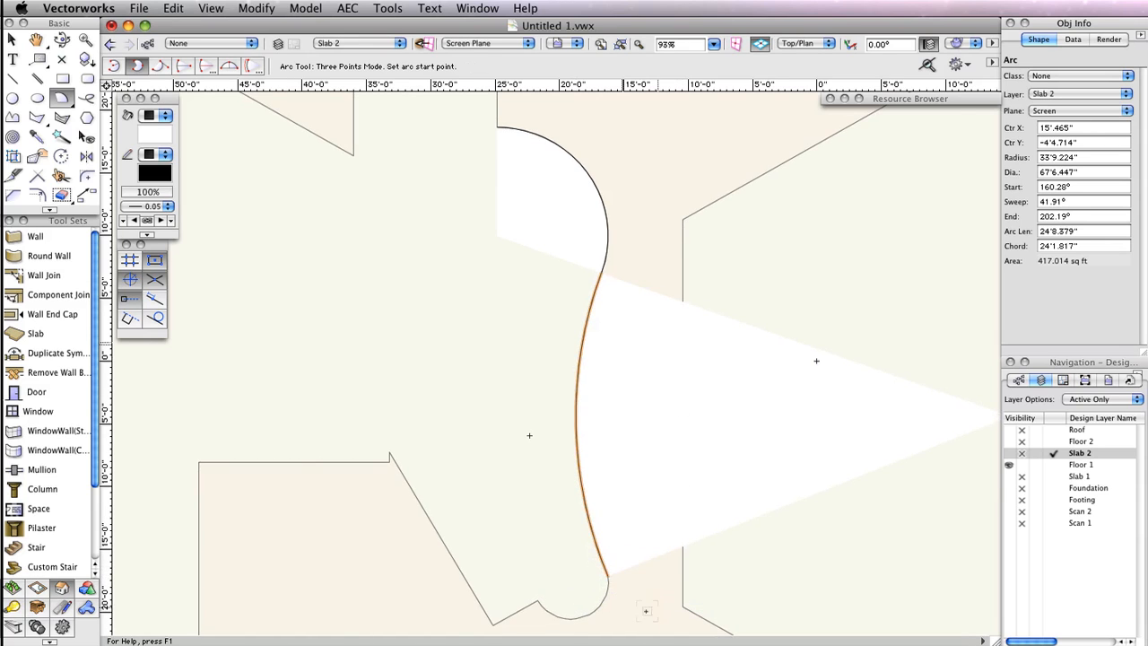
left_click(608, 576)
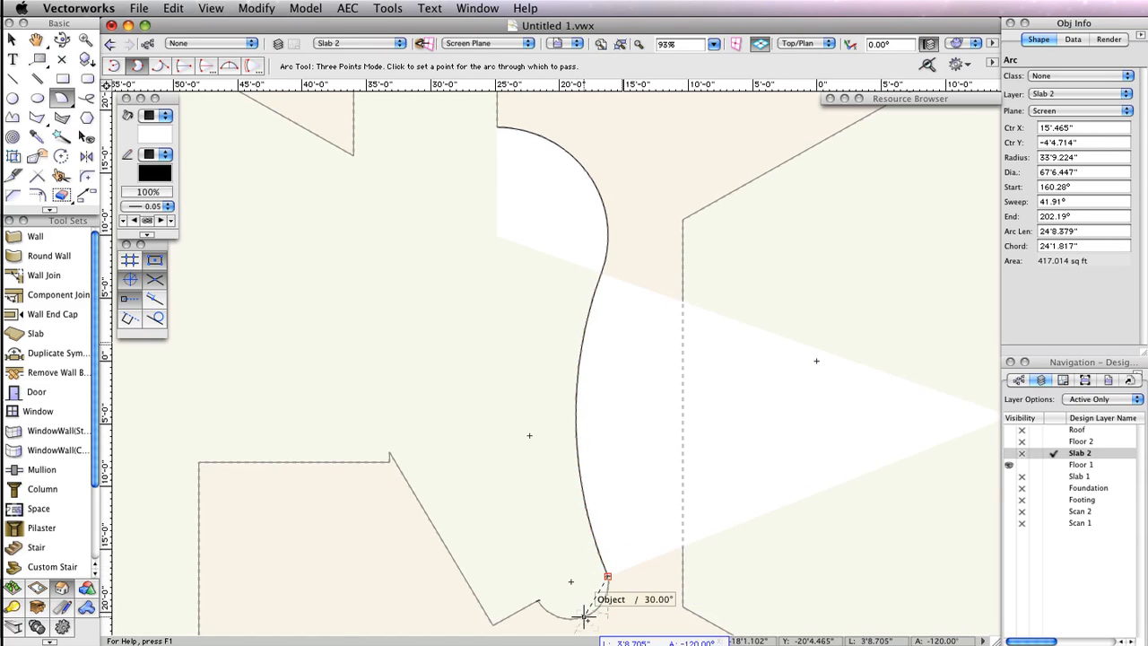
left_click(581, 619)
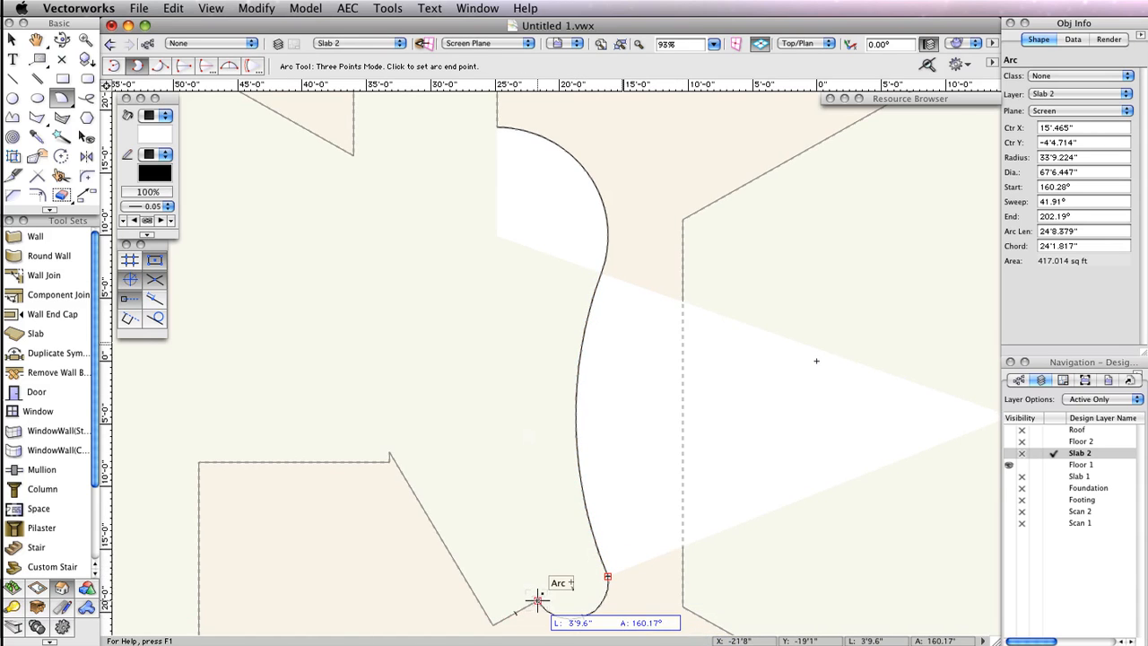
left_click(538, 600)
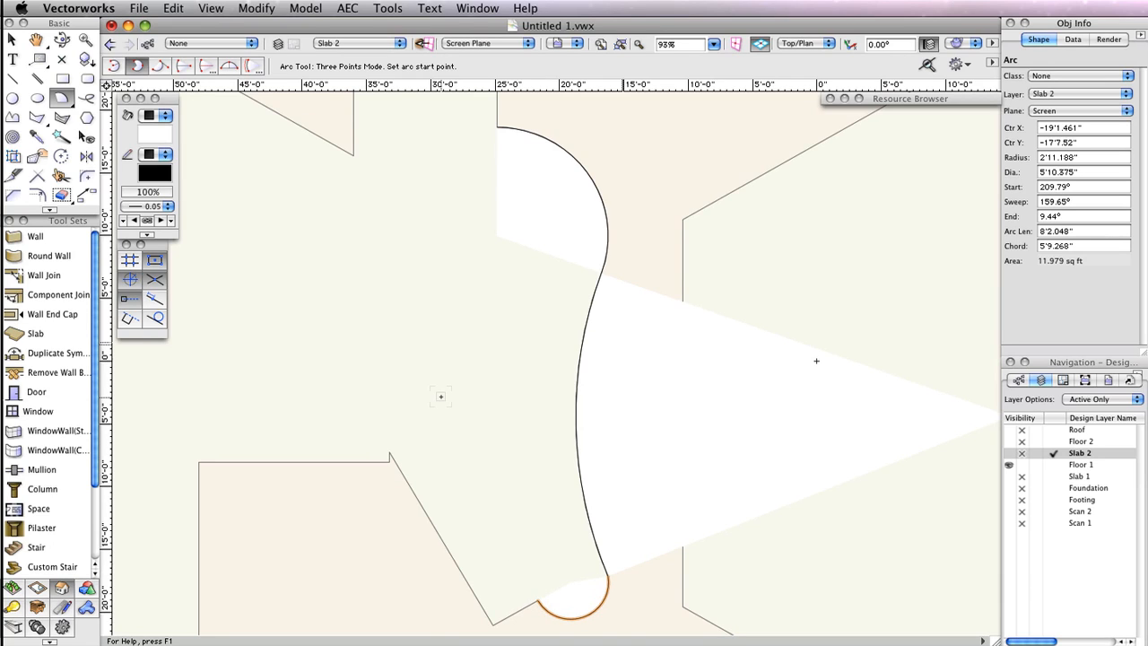
- Start a curved handrail based on the upper arc, with an overall angle of 109.94 and a radius of 8'7.771"
key("x")
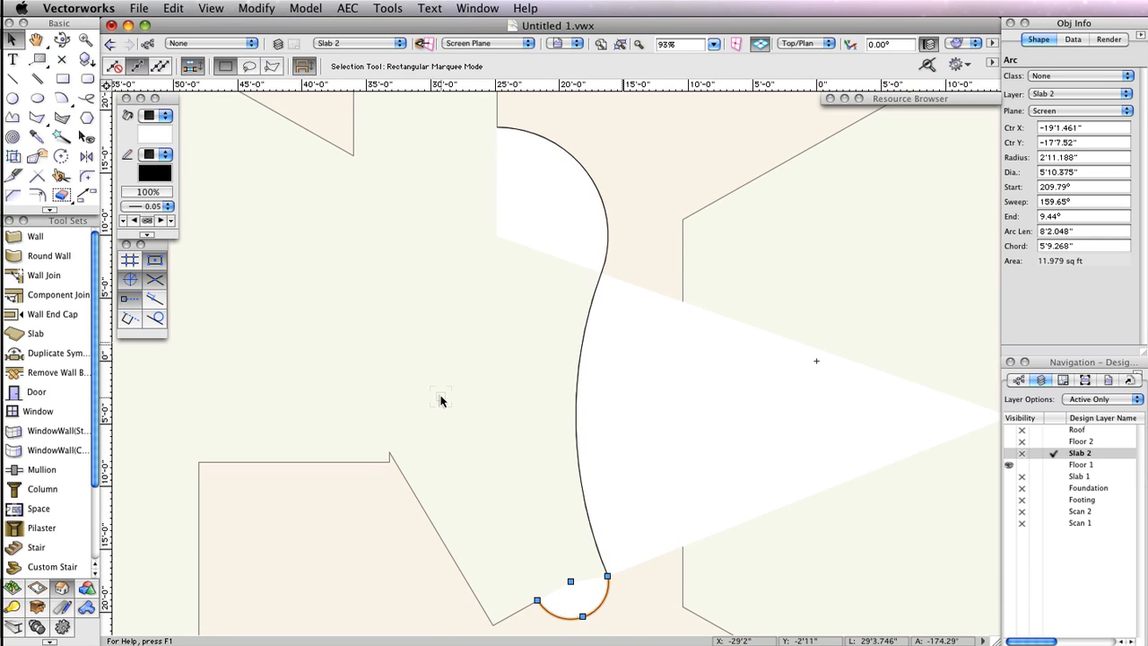
left_click(536, 183)
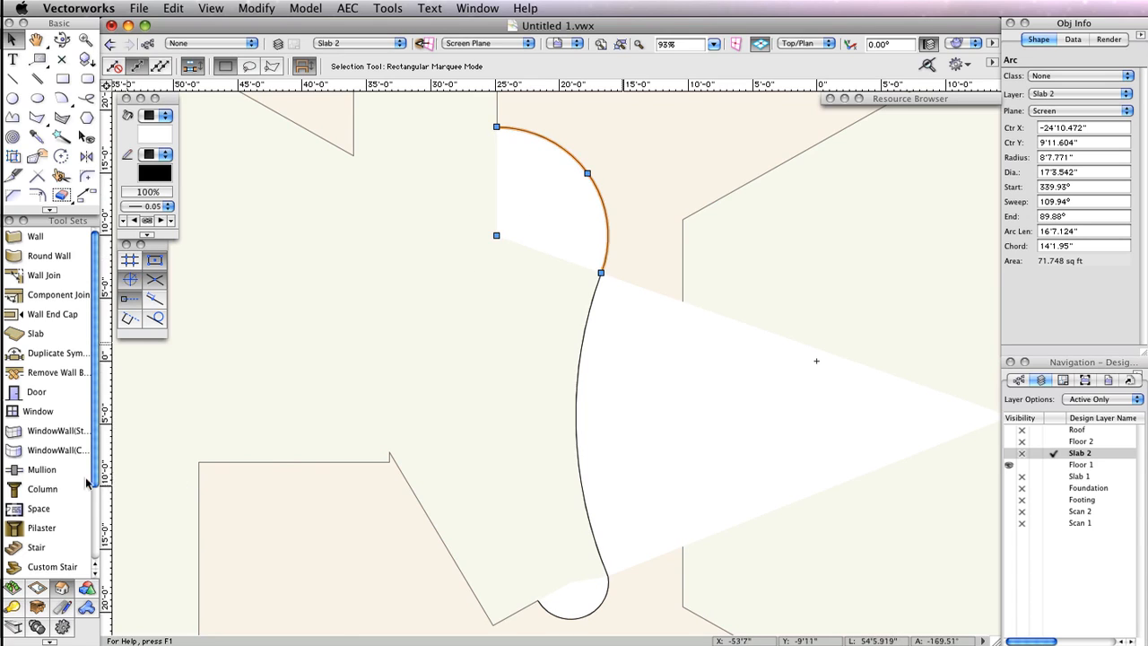
left_click(39, 610)
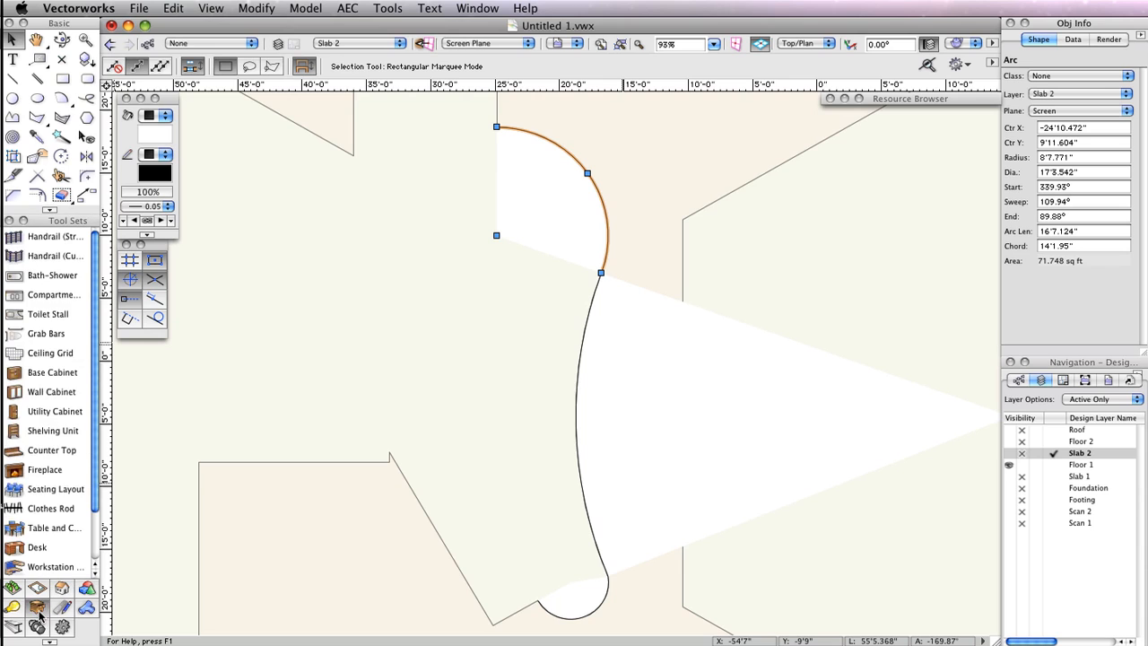
left_click(53, 257)
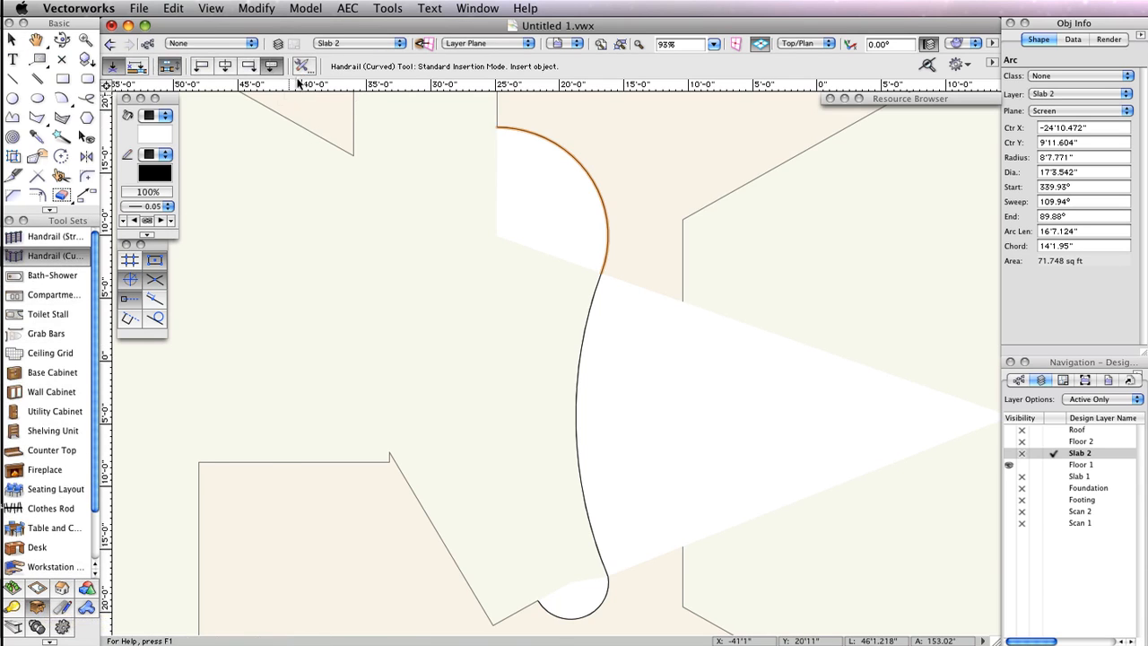
left_click(458, 223)
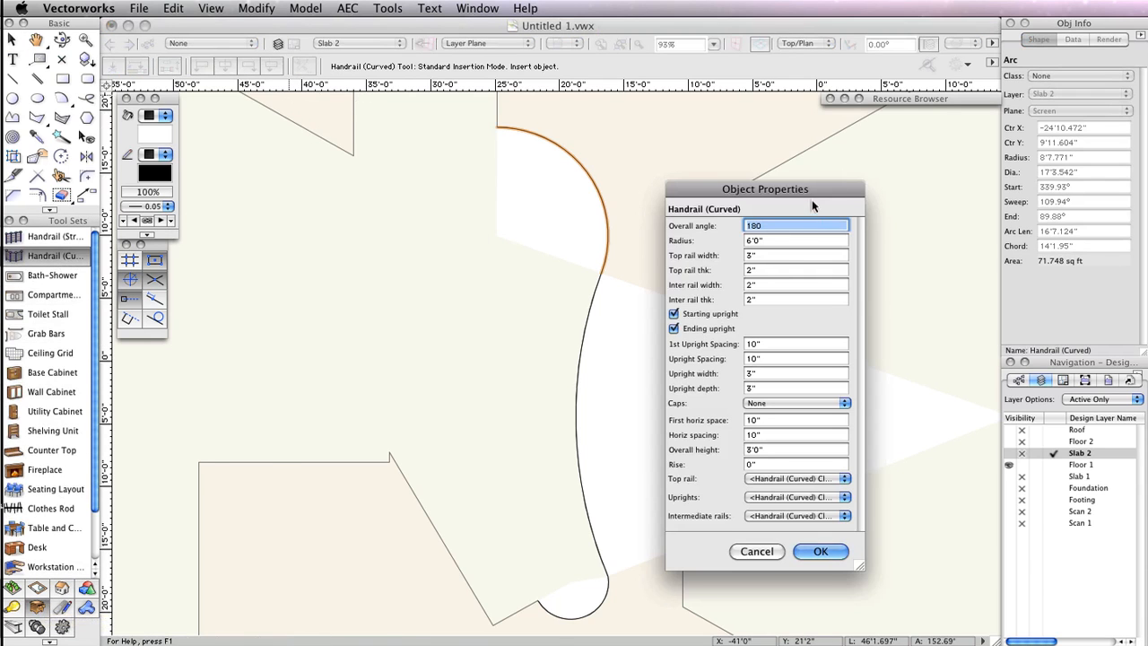
left_click_drag(807, 190, 885, 87)
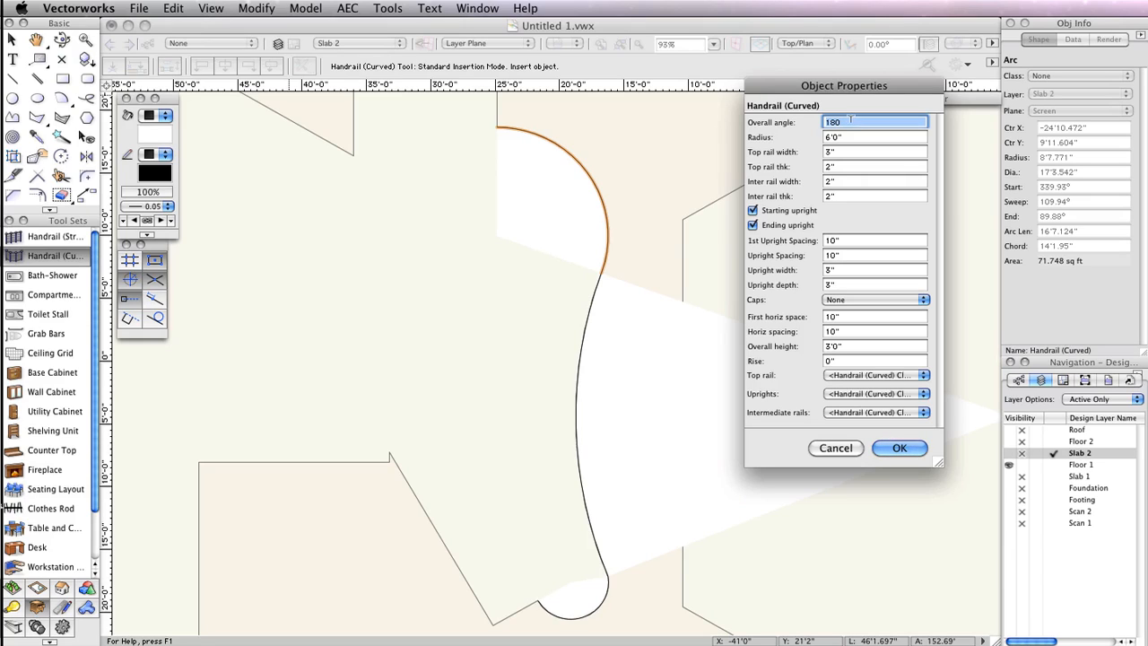
type("109.94")
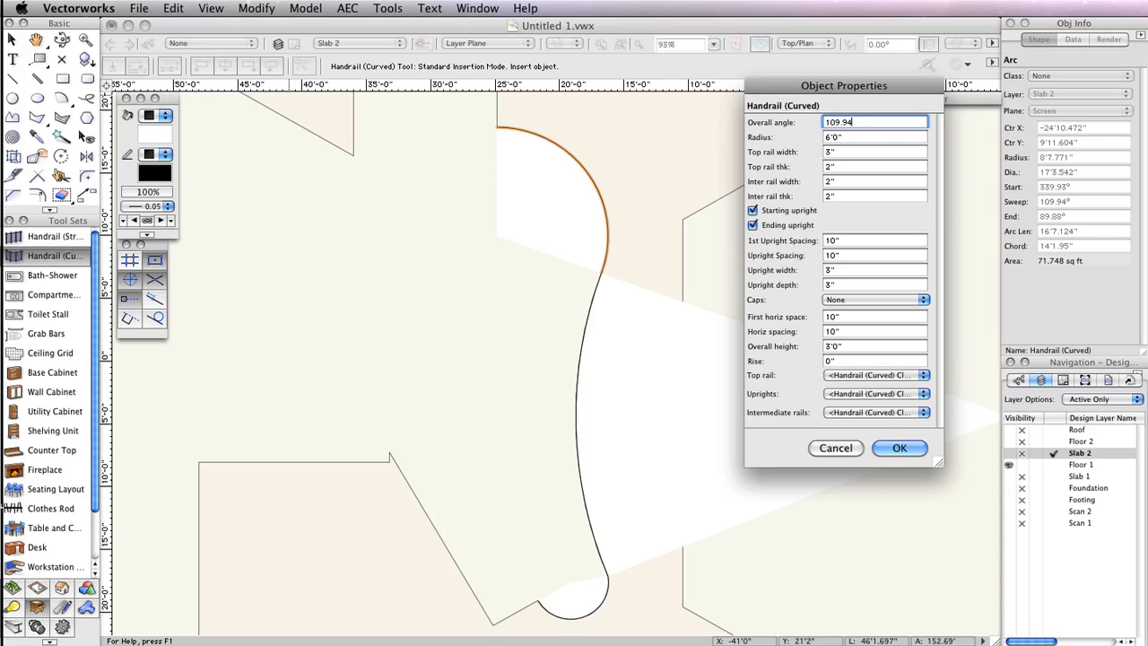
key("Tab")
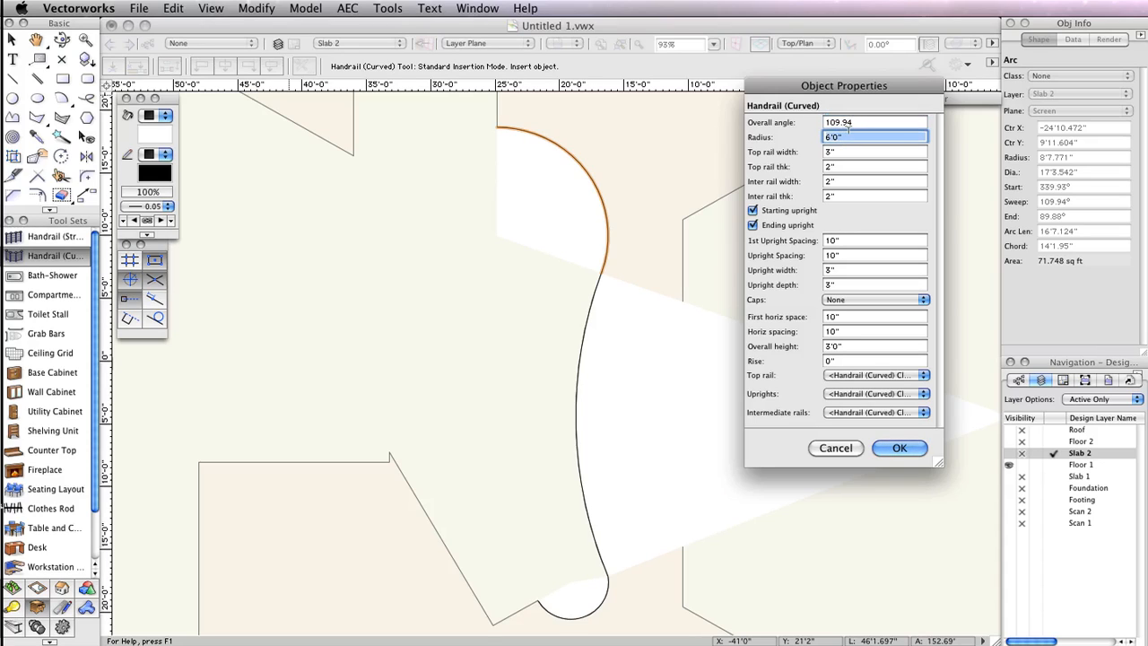
type("8'7")
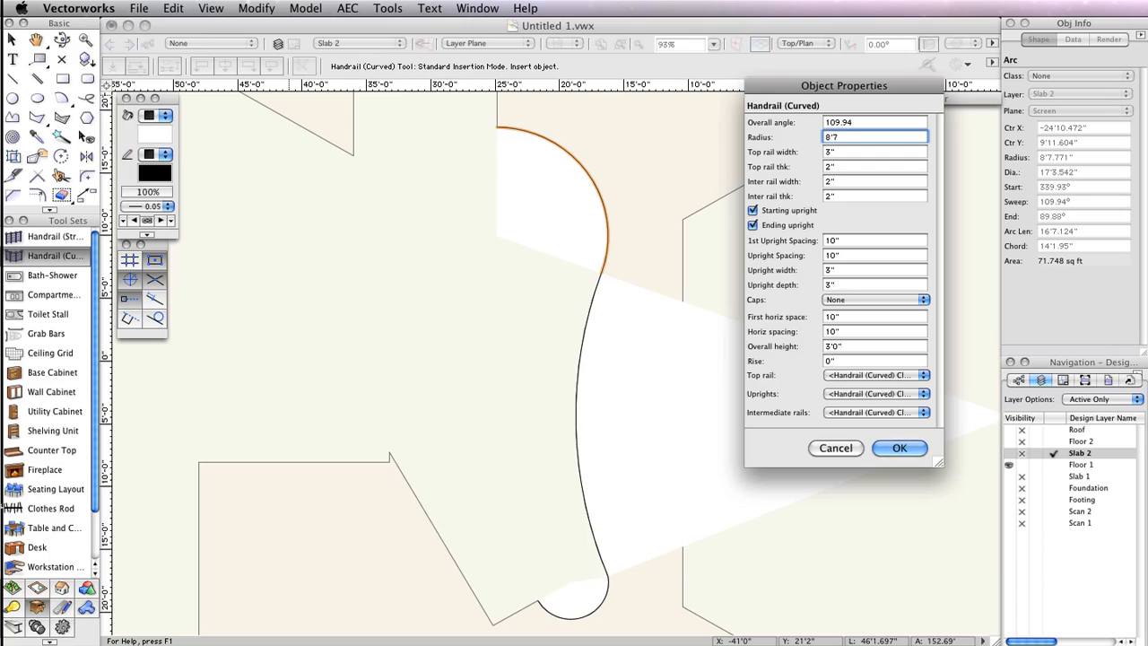
type(".771")
- Set the curved handrail's top rail width and intermediate rail width to 1/2"
key("Tab")
type("1/2")
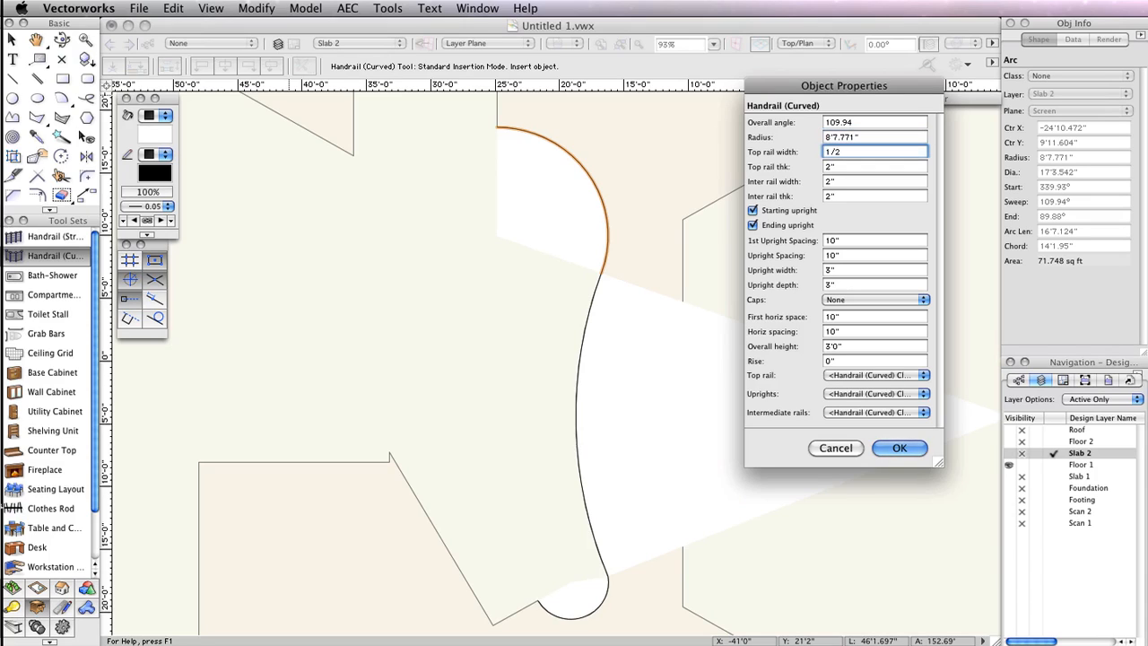
key("Tab")
key("Tab")
type("1/2")
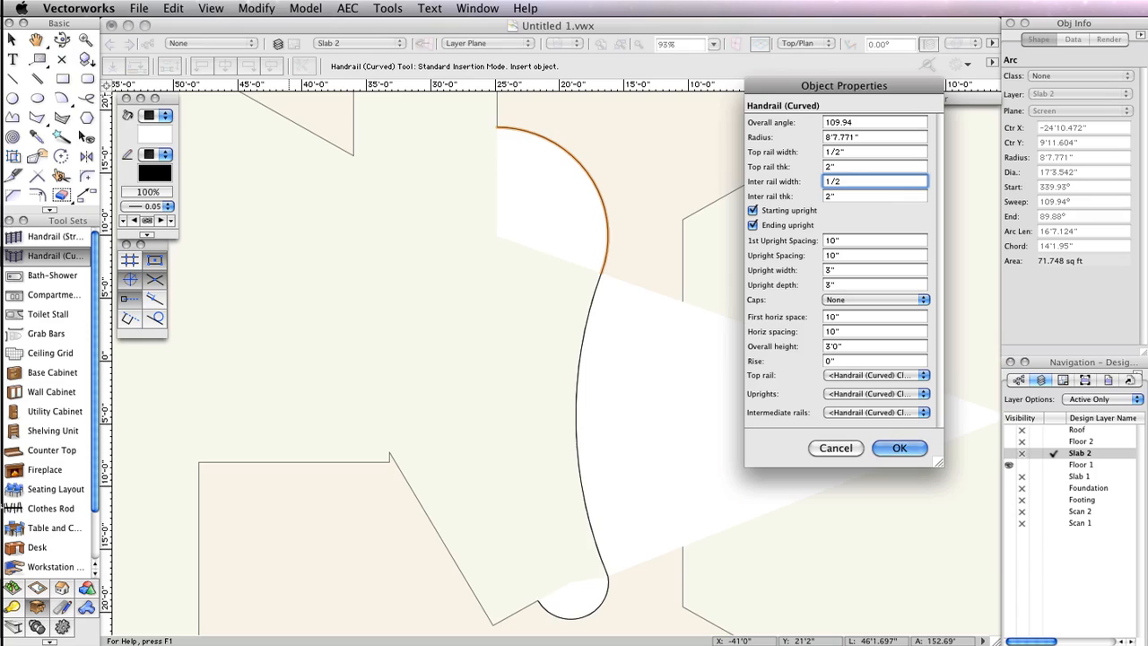
- Set the curved handrail's first upright spacing and upright spacing to 5", and its upright width and depth to 1/2"
key("Tab")
key("Tab")
type("5")
key("Tab")
type("5")
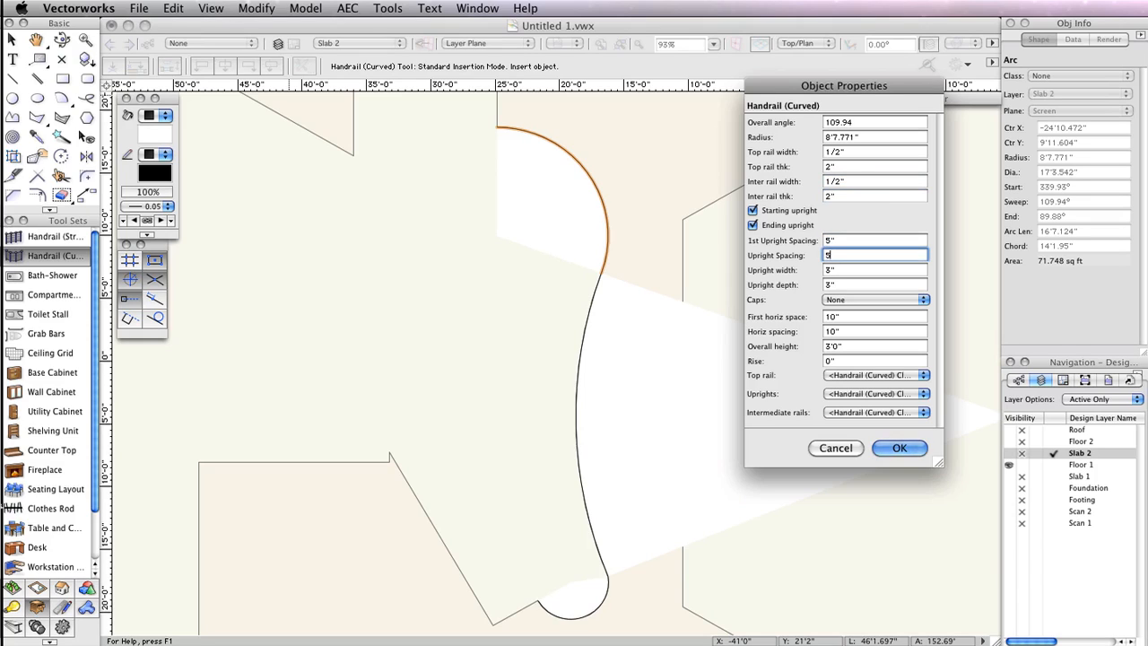
key("Tab")
type("1/2")
key("Tab")
type("1/2")
key("Tab")
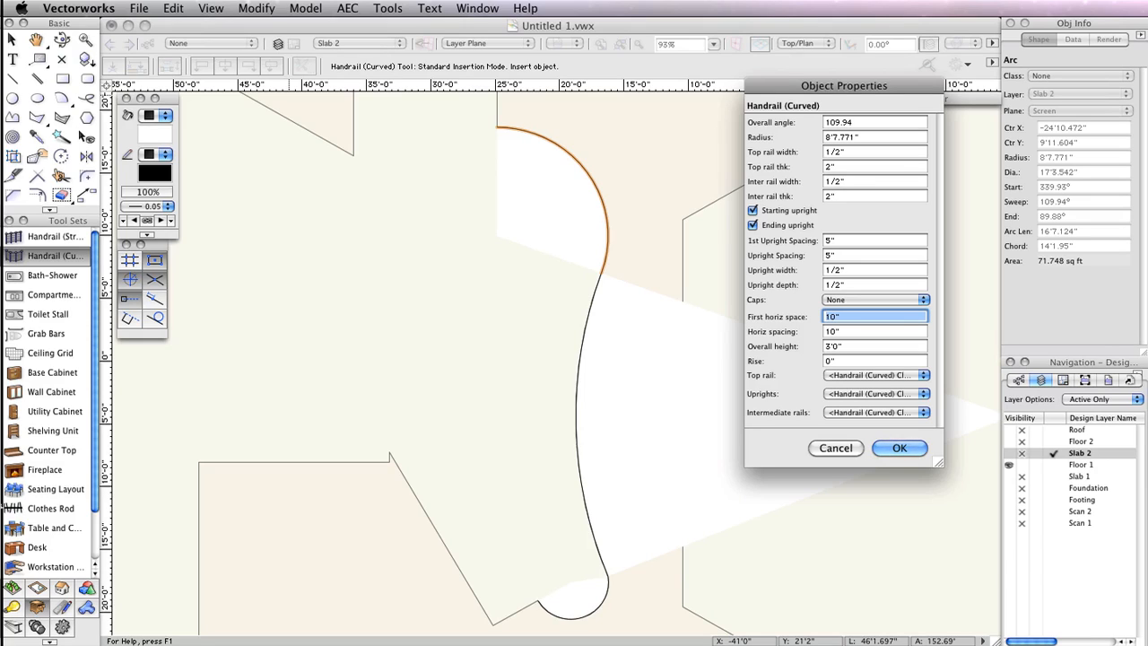
- Accept the properties and insert the curved handrail along the upper arc, starting from its junction with the middle arc
left_click(906, 449)
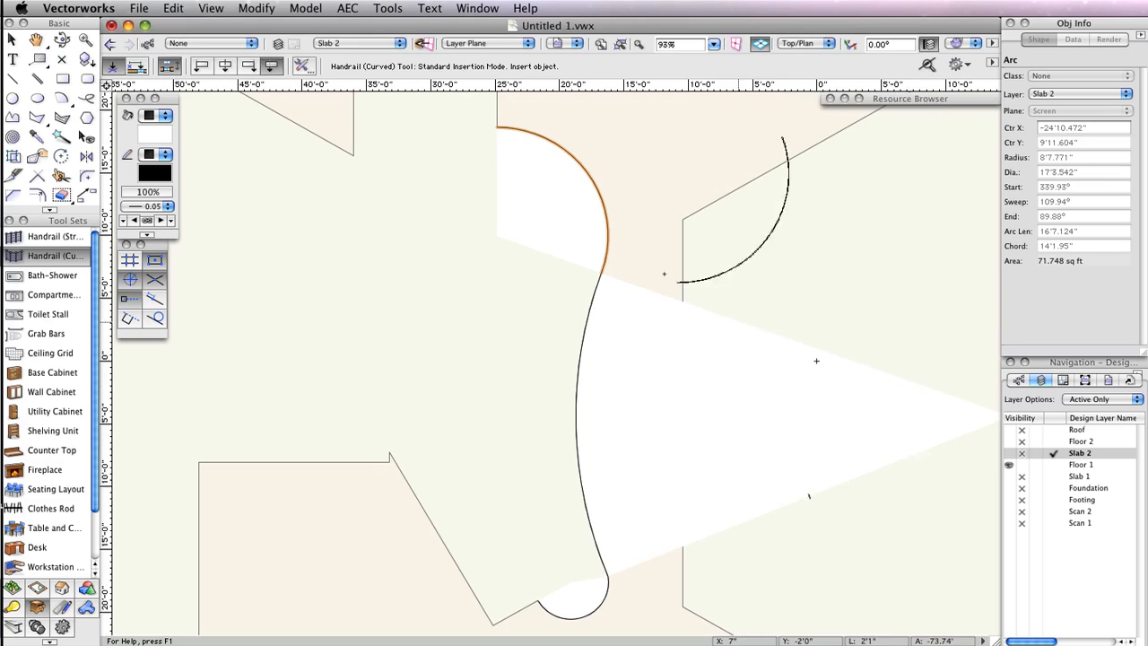
left_click(601, 271)
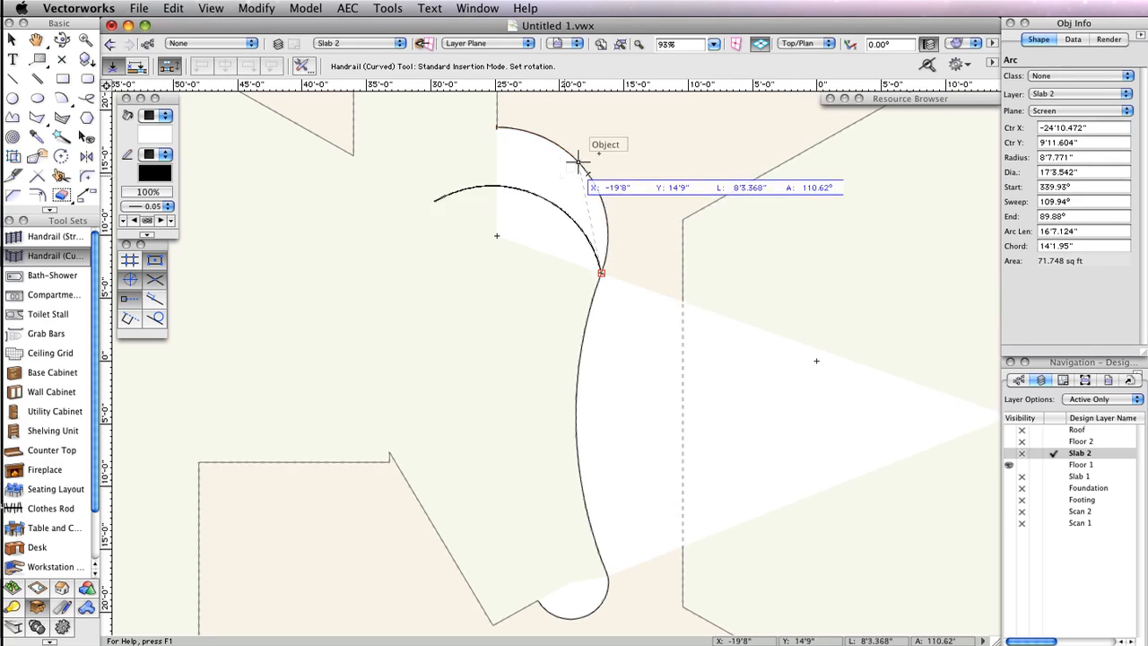
left_click(645, 150)
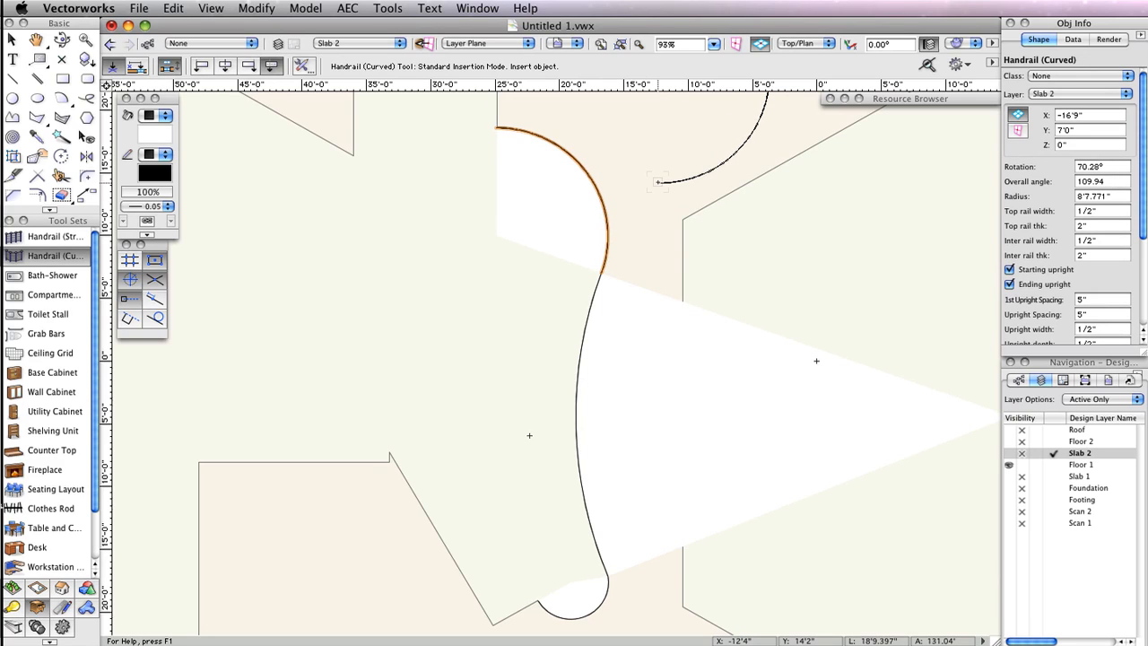
- Add a curved handrail along the long middle arc with an overall angle of 41.91 and a radius of 33'9.224"
left_click(14, 39)
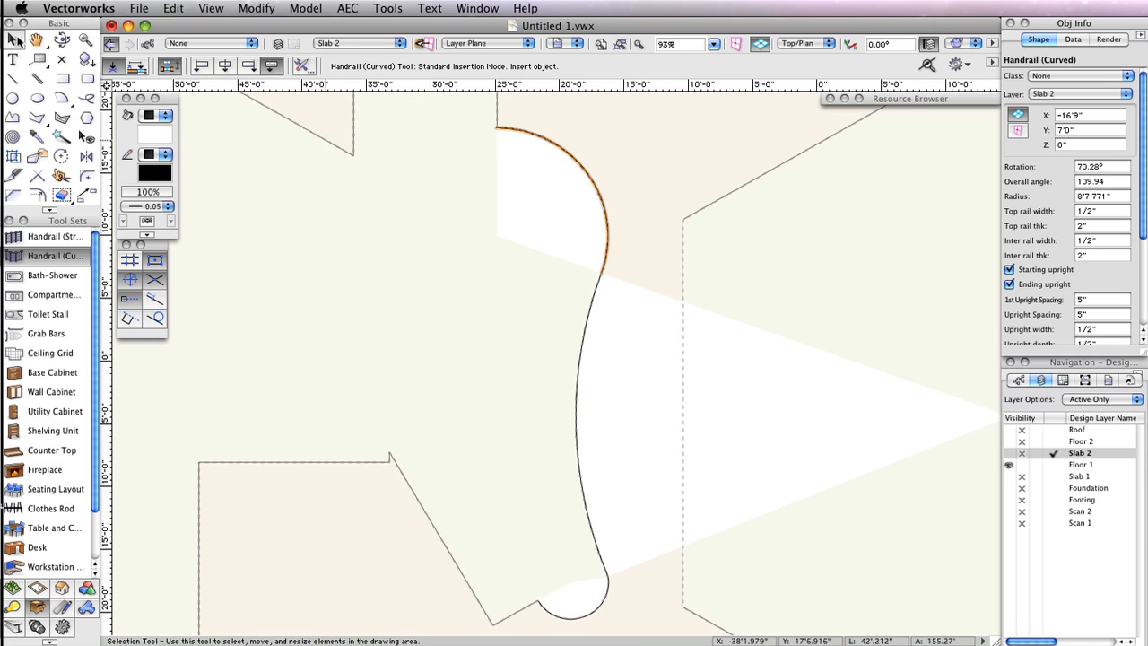
left_click(719, 422)
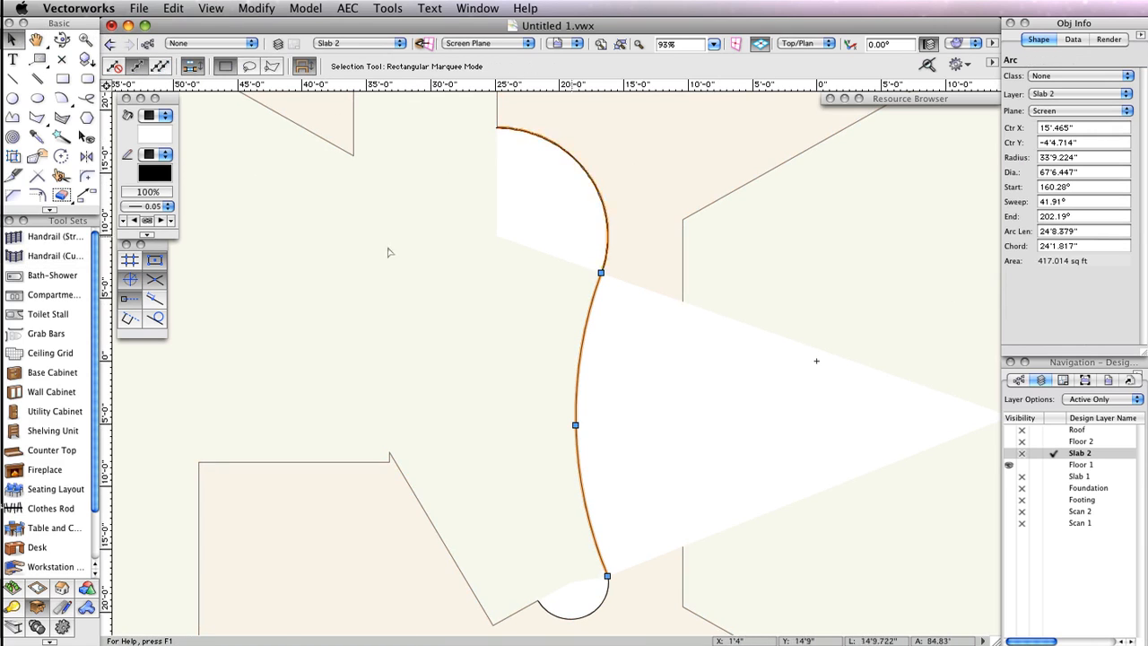
double_click(54, 255)
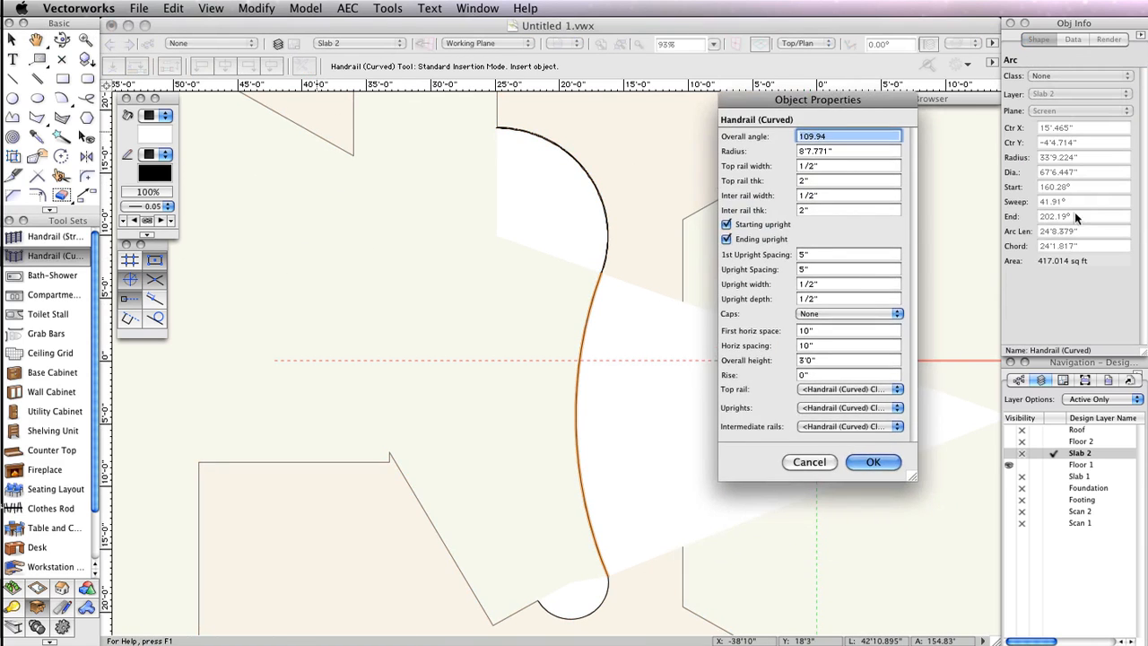
type("41.91")
key("Tab")
type("33'9.224")
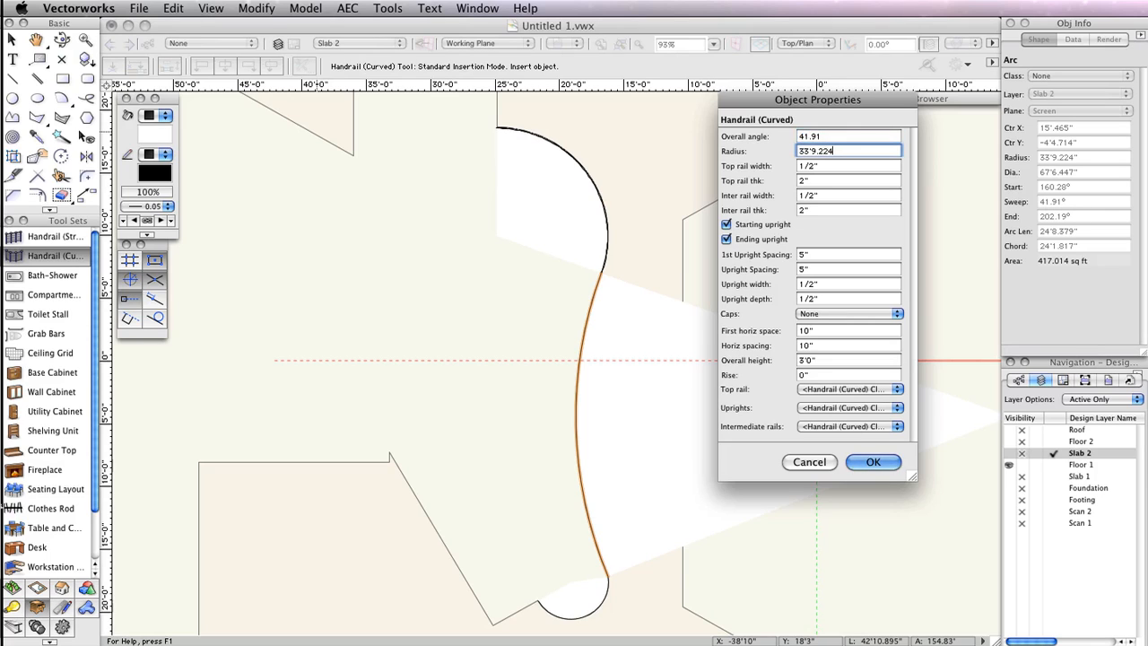
left_click(873, 461)
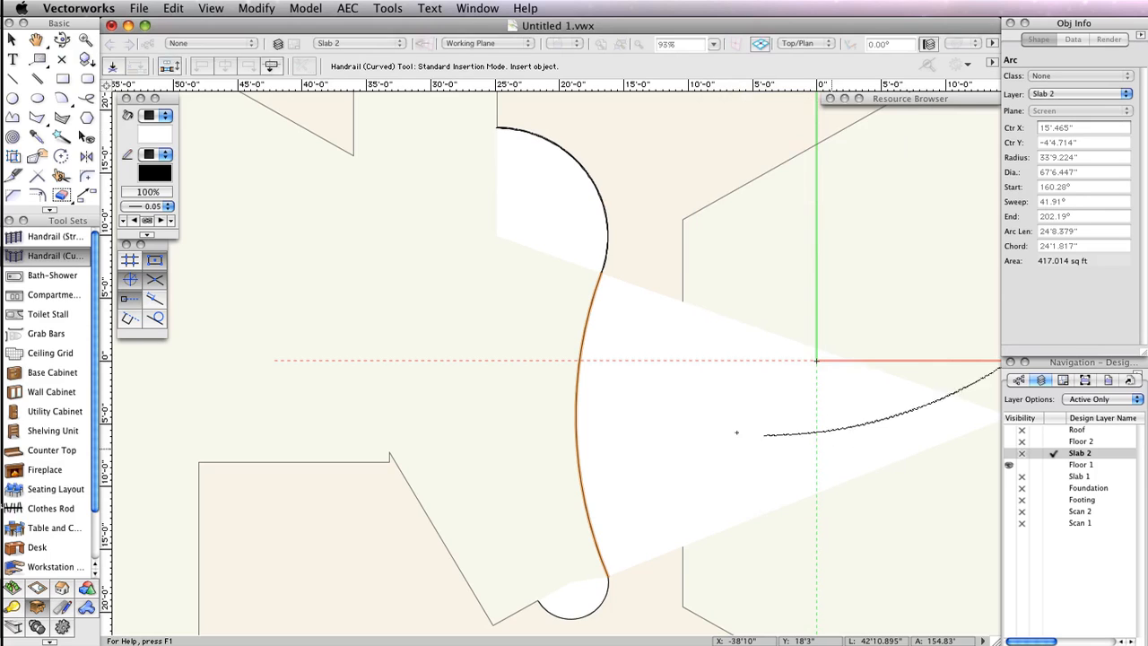
left_click(601, 265)
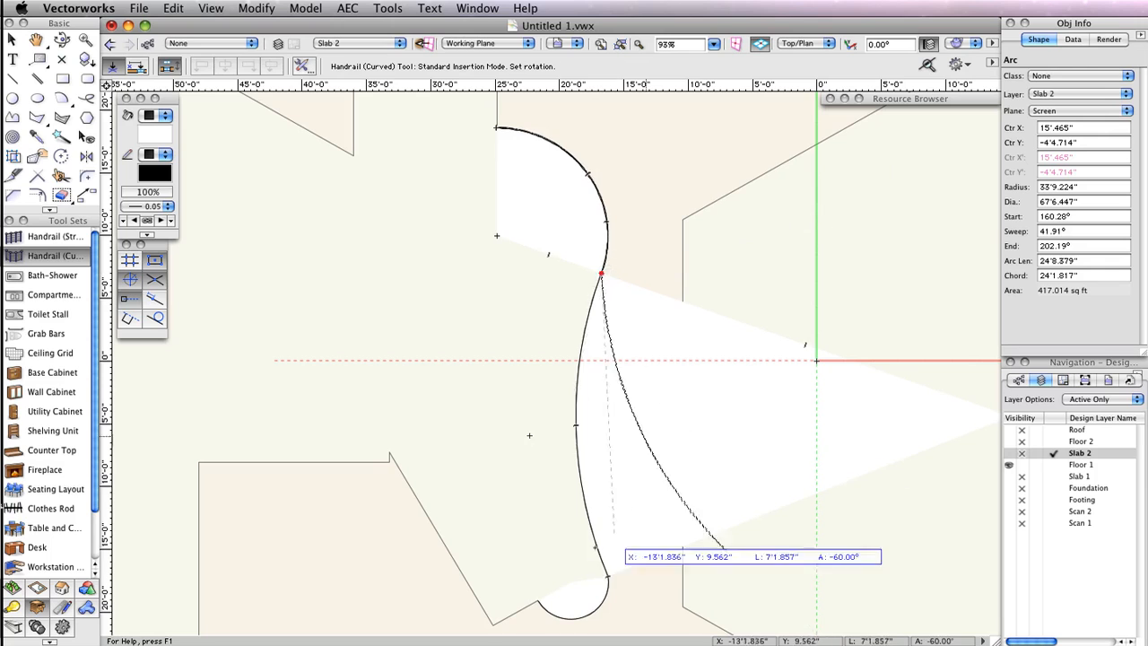
left_click(503, 541)
- Start a curved handrail based on the small lower arc, with an overall angle of 159.65 and a radius of 2'11.188"
key("x")
left_click(566, 603)
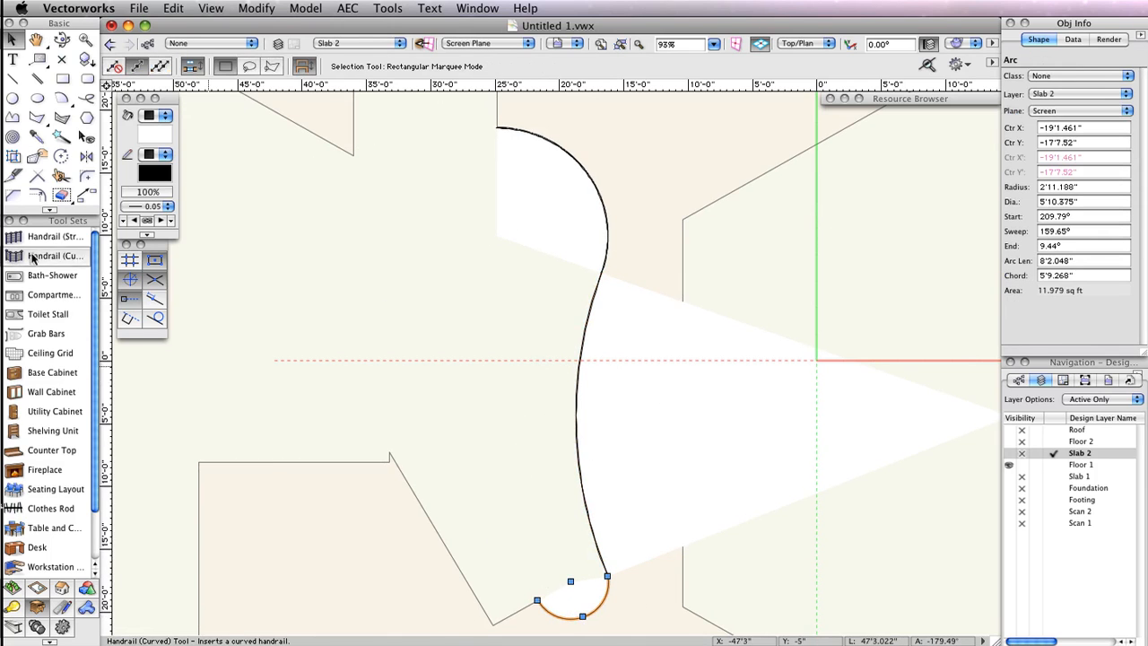
left_click(31, 257)
left_click(303, 66)
left_click_drag(805, 190, 933, 70)
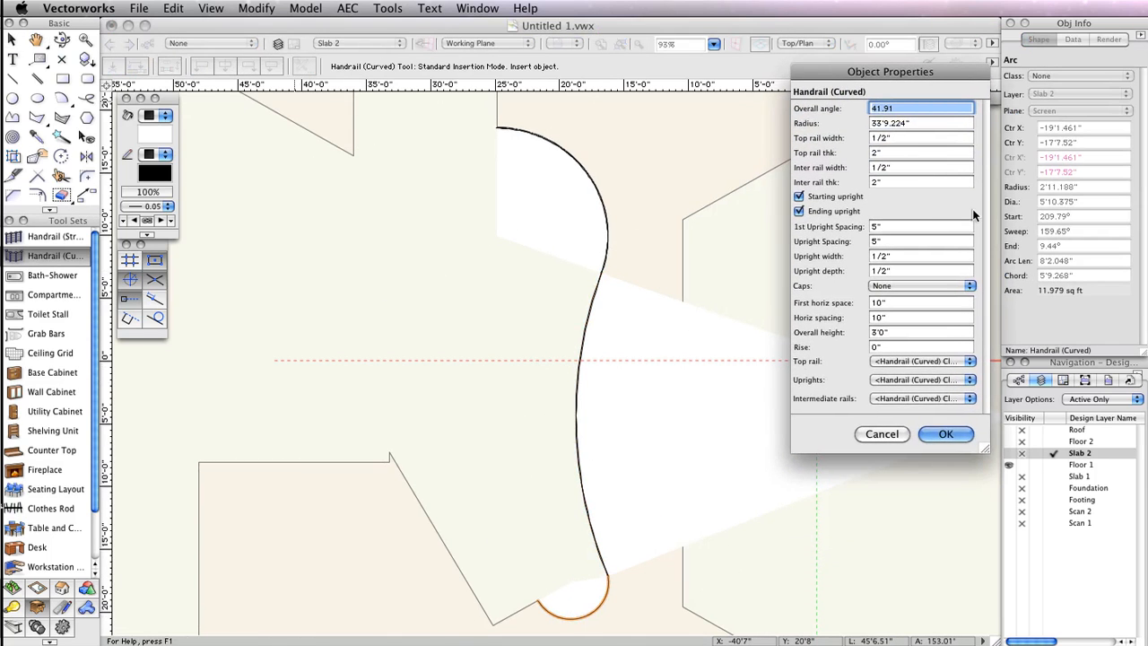
type("159")
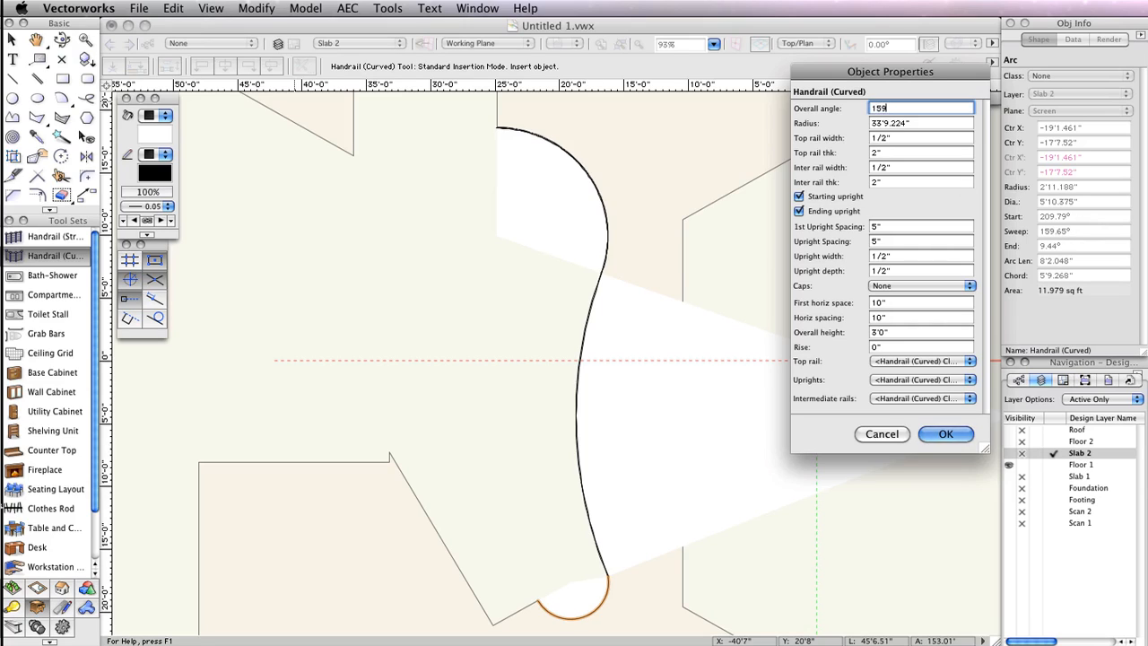
type(".65")
key("Tab")
type("2'11")
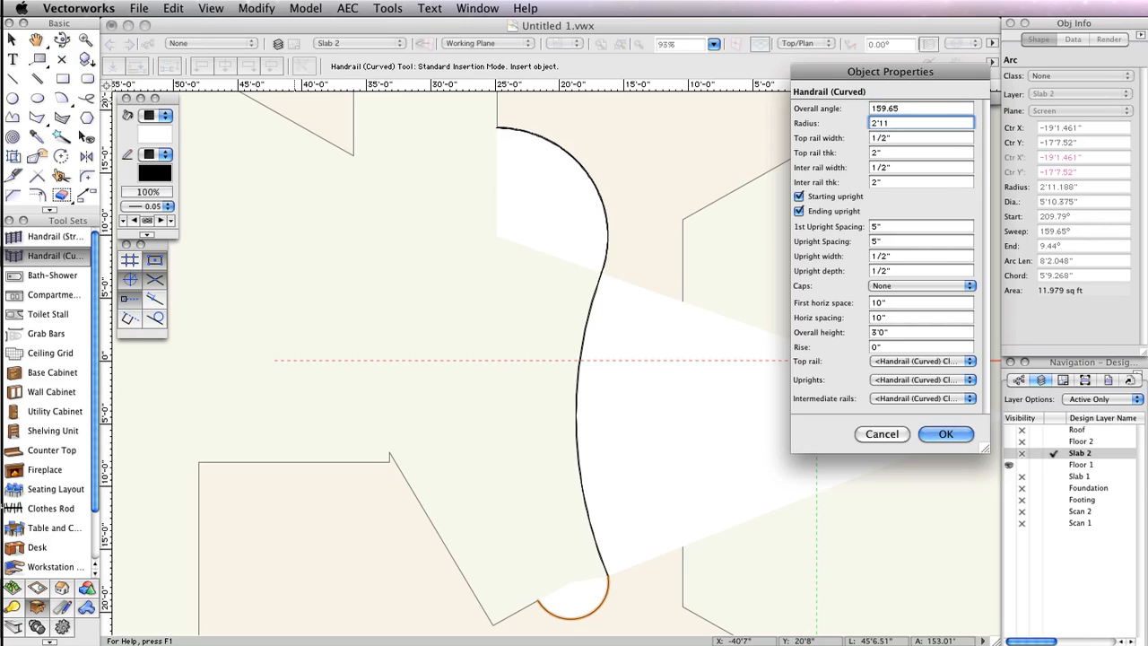
type(".188")
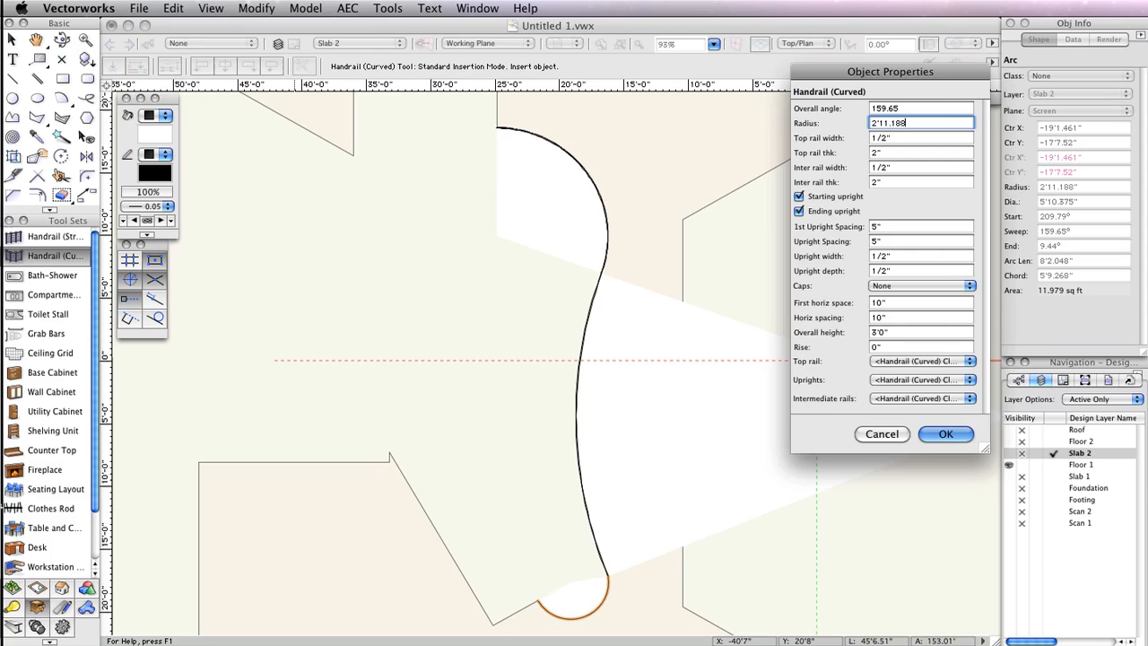
- Accept the properties and insert the third curved handrail along the small lower arc of the opening
left_click(937, 436)
left_click_drag(638, 641, 682, 508)
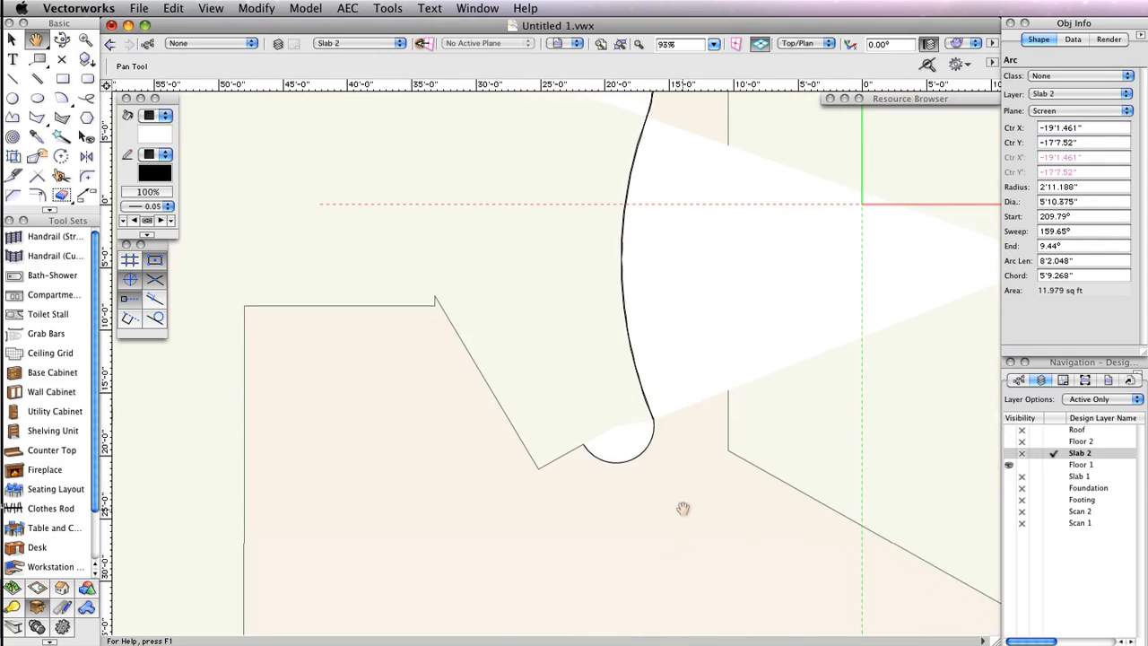
left_click(628, 521)
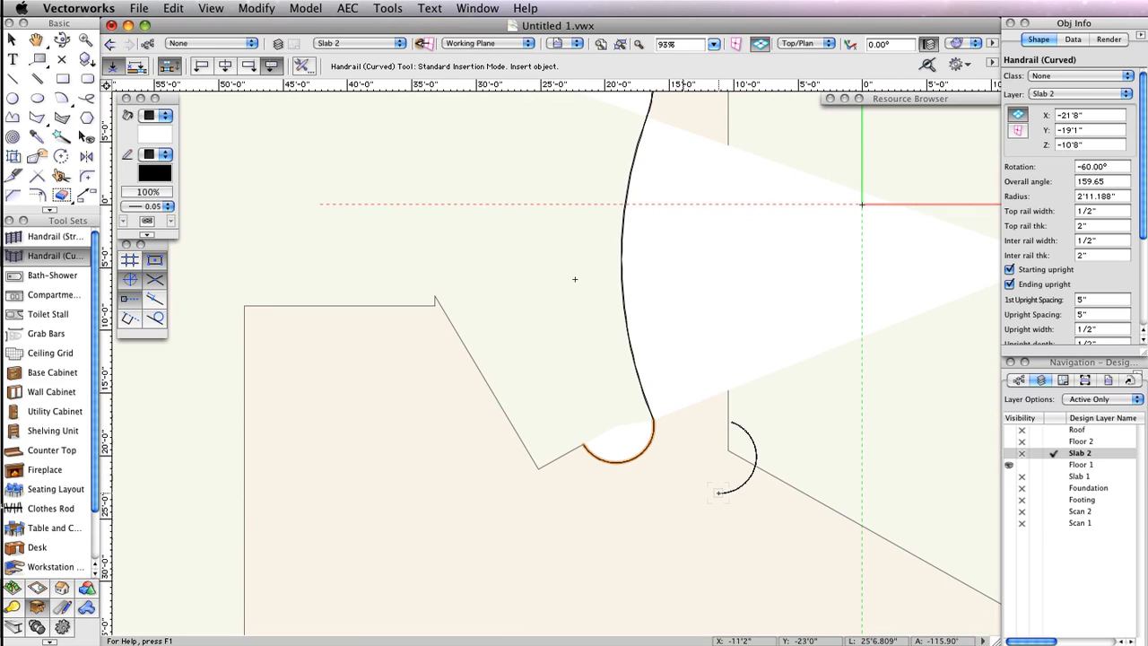
- Delete the three construction arcs, leaving only the curved handrails along the opening's edge
key("x")
left_click(618, 432)
key("Delete")
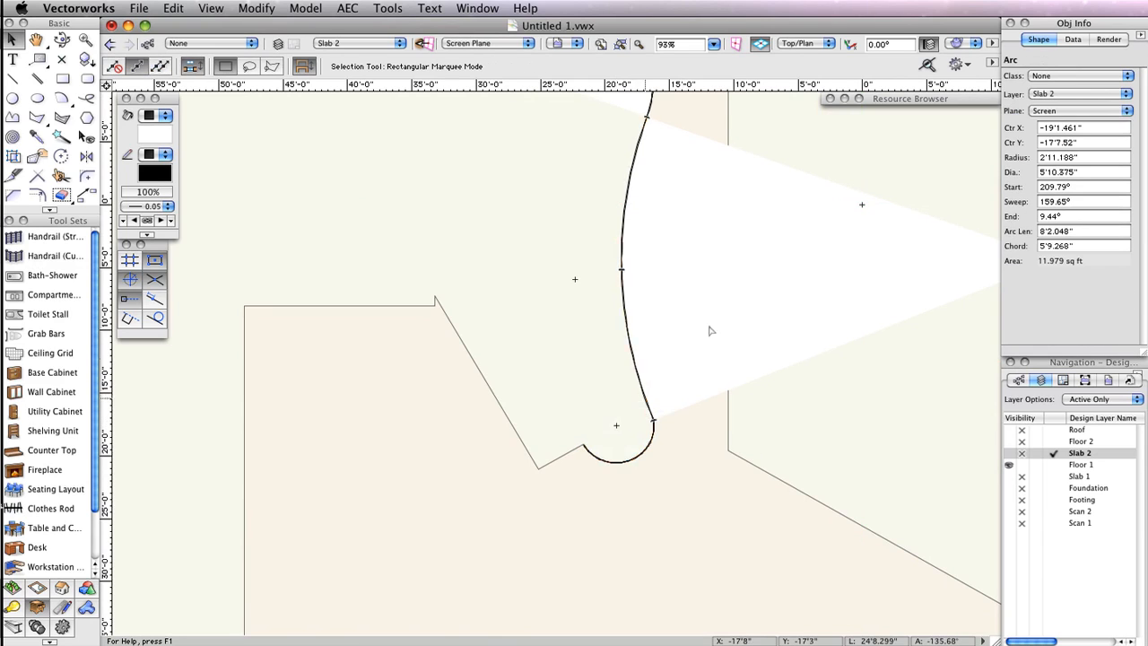
left_click(799, 203)
key("Delete")
scroll(822, 163, "up", 3)
left_click(566, 214)
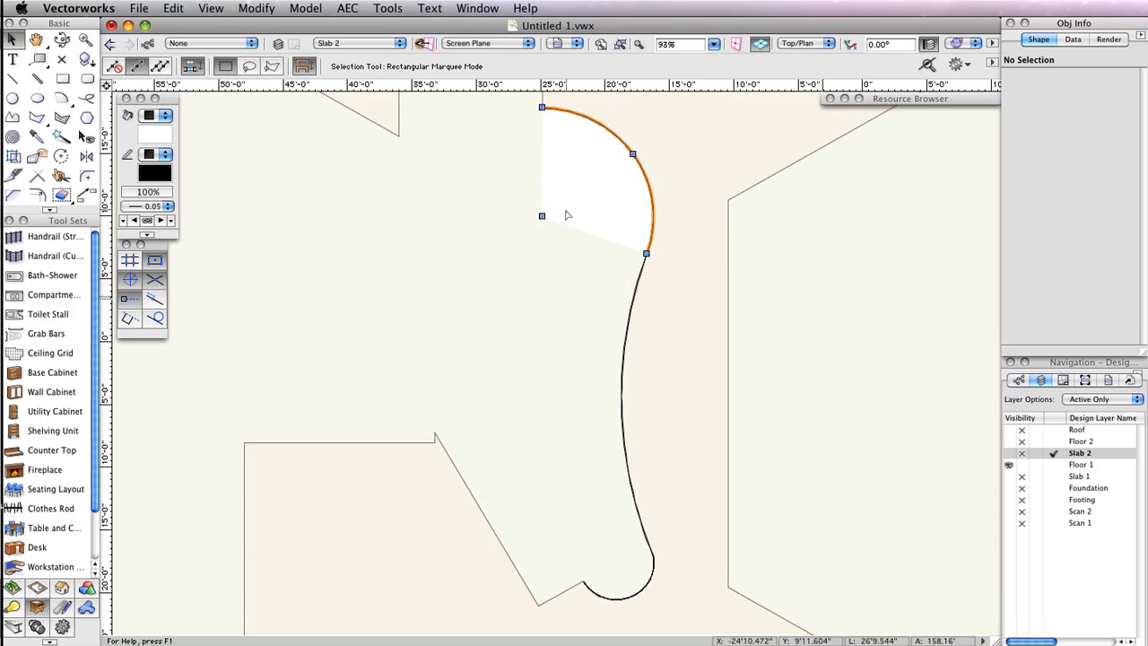
key("Delete")
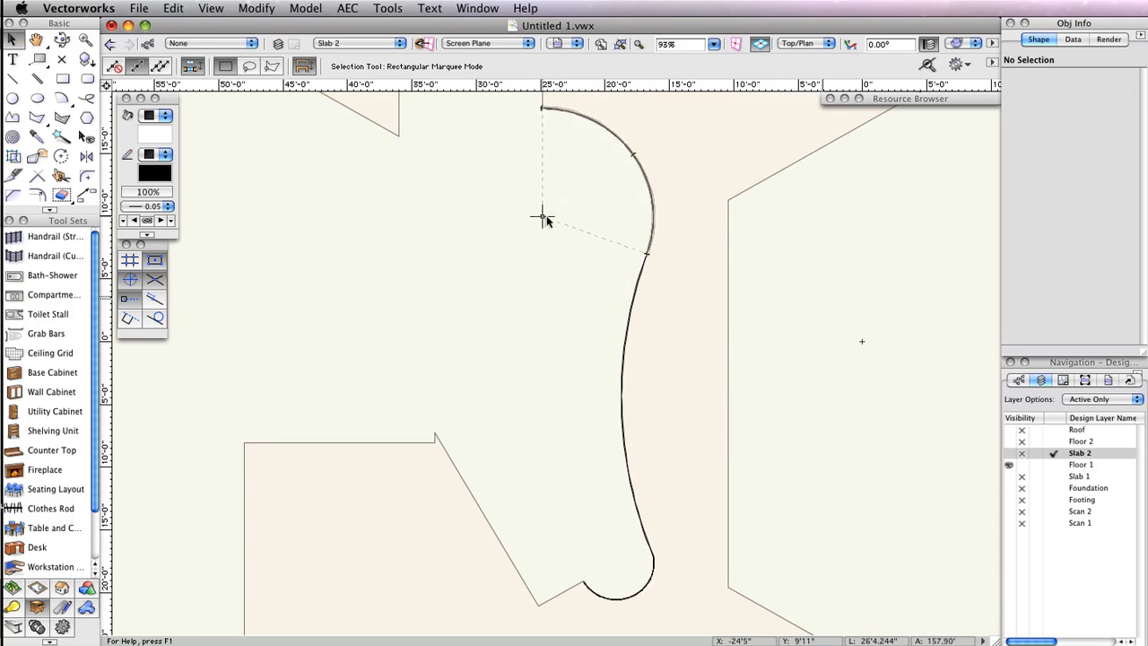
- Select all three curved handrails and set their Z position to 0
left_click(630, 149)
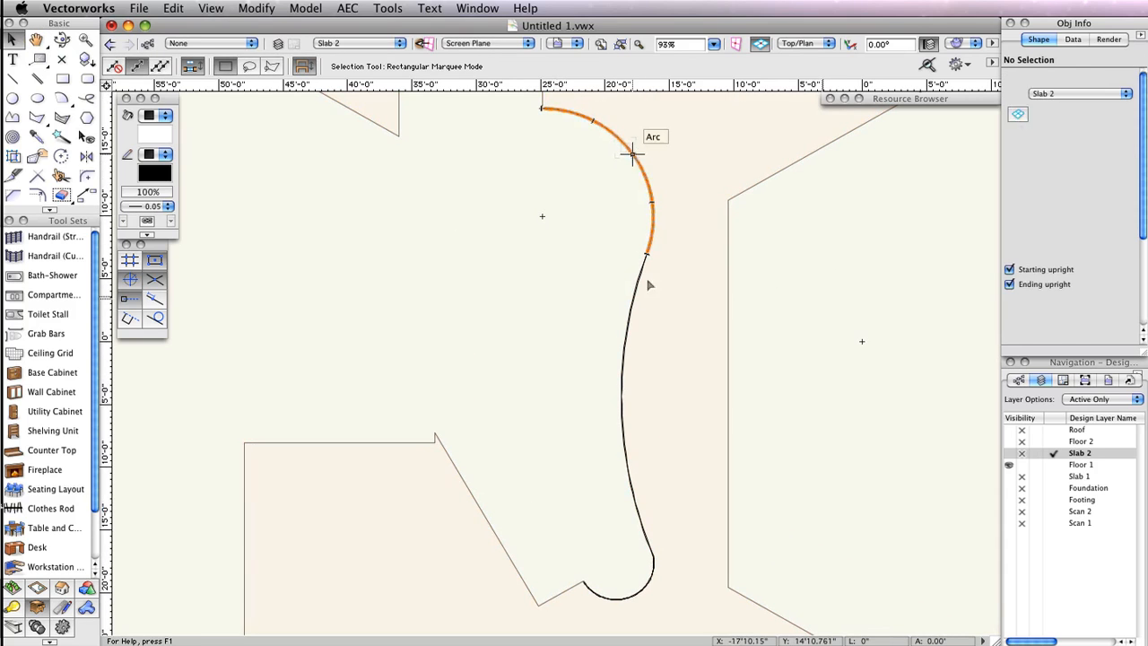
left_click(599, 592, "shift")
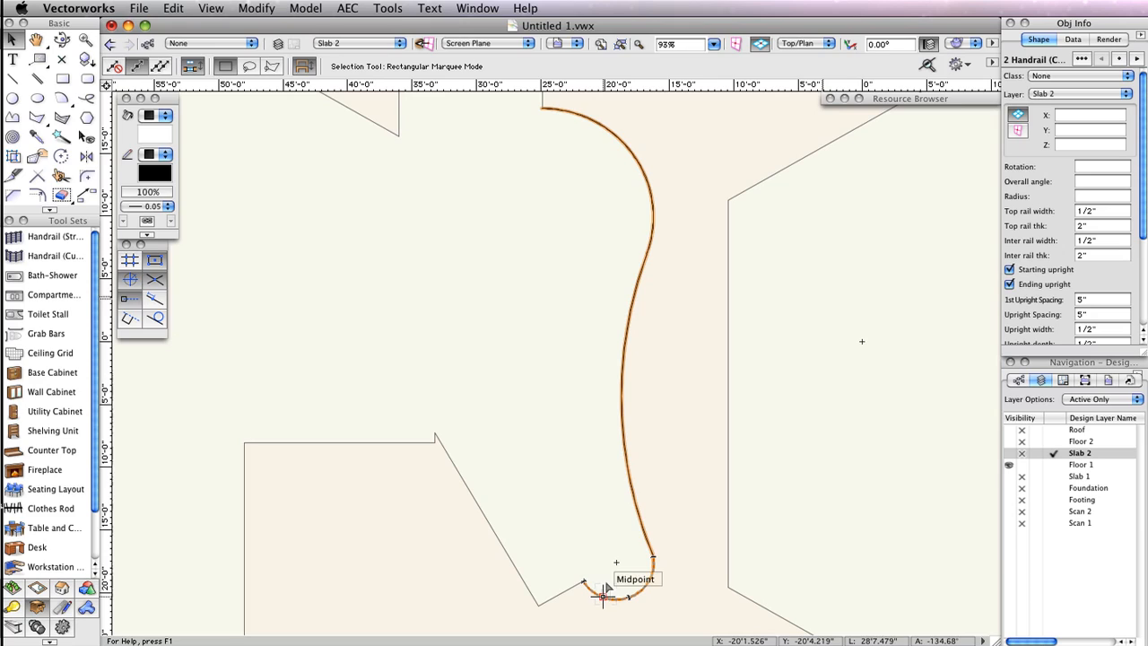
left_click(603, 595, "shift")
left_click(1074, 144)
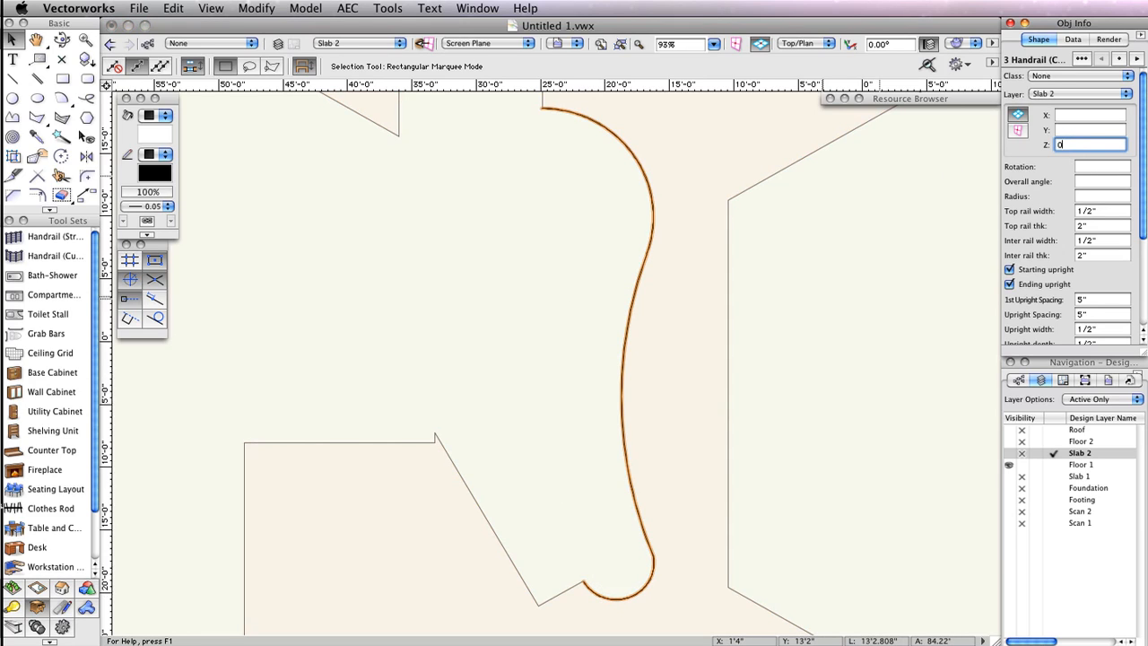
type("0")
key("Return")
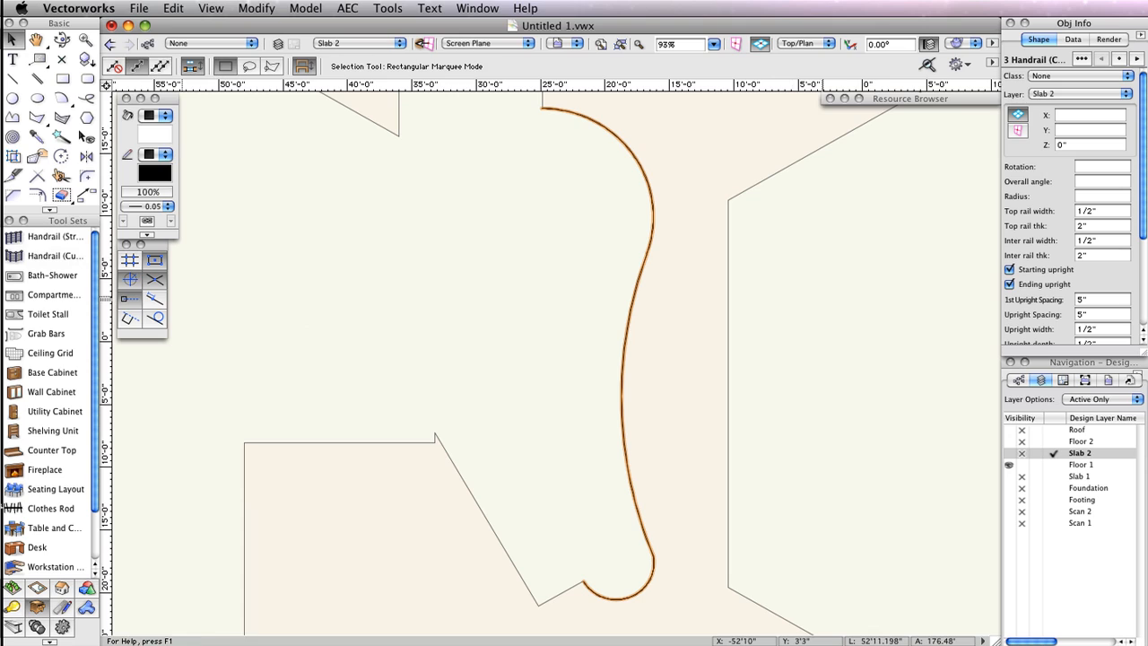
- Add a straight handrail along the opening's slanted edge with 1/2" rail widths and 5" first upright spacing, upright width, upright depth, first horizontal height and horizontal spacing
left_click(27, 235)
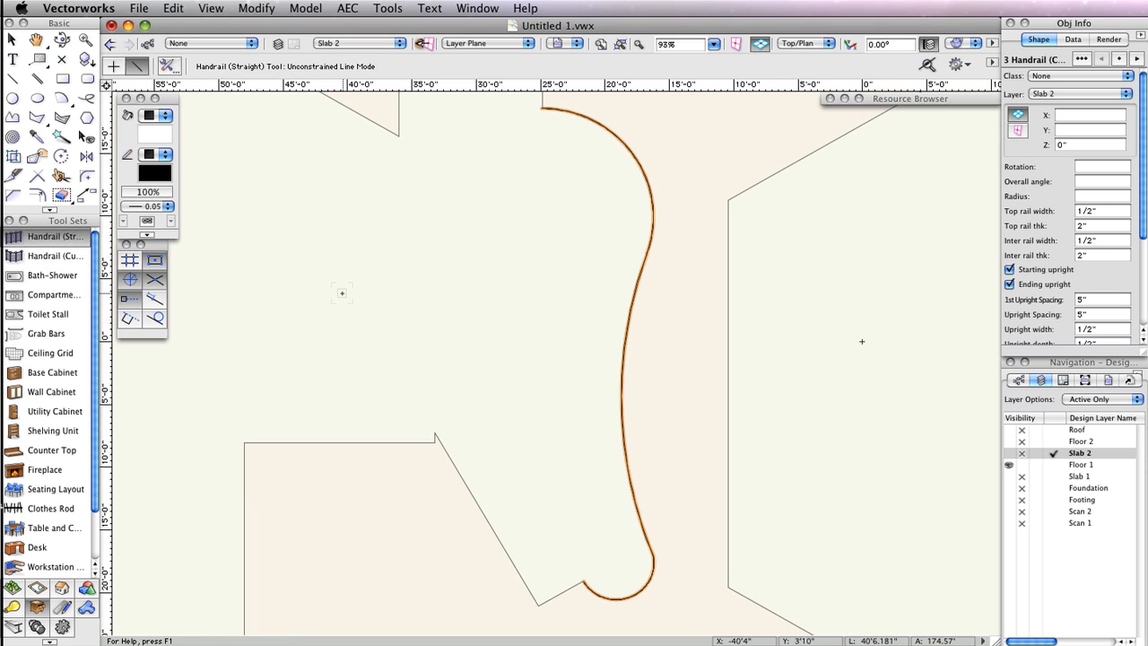
left_click(538, 603)
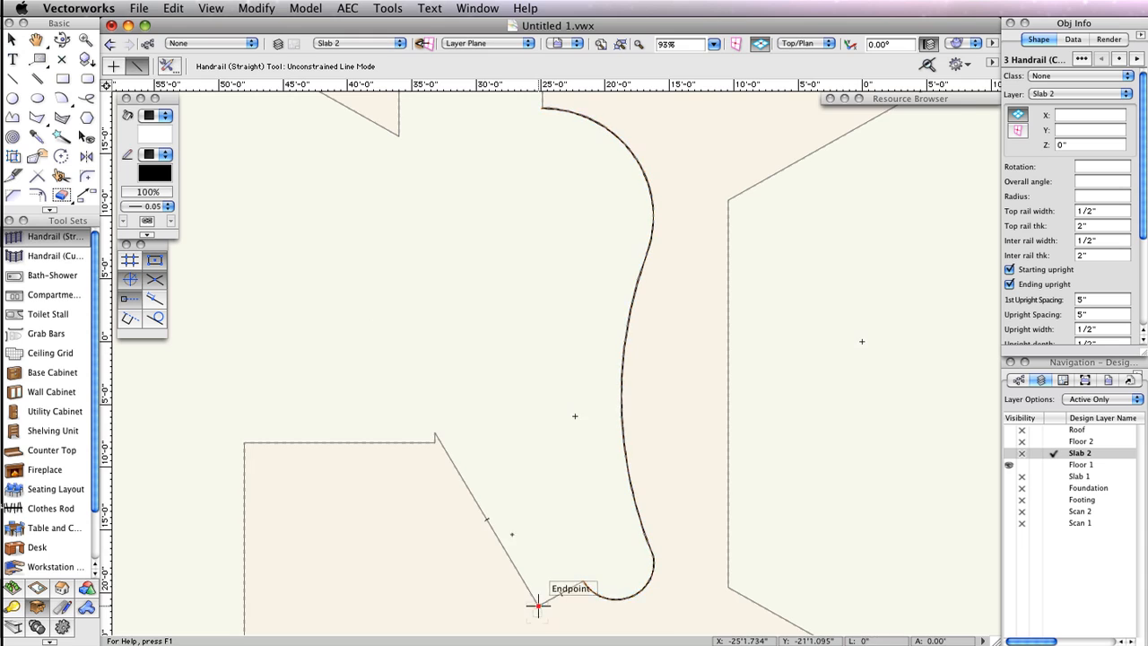
left_click(435, 432)
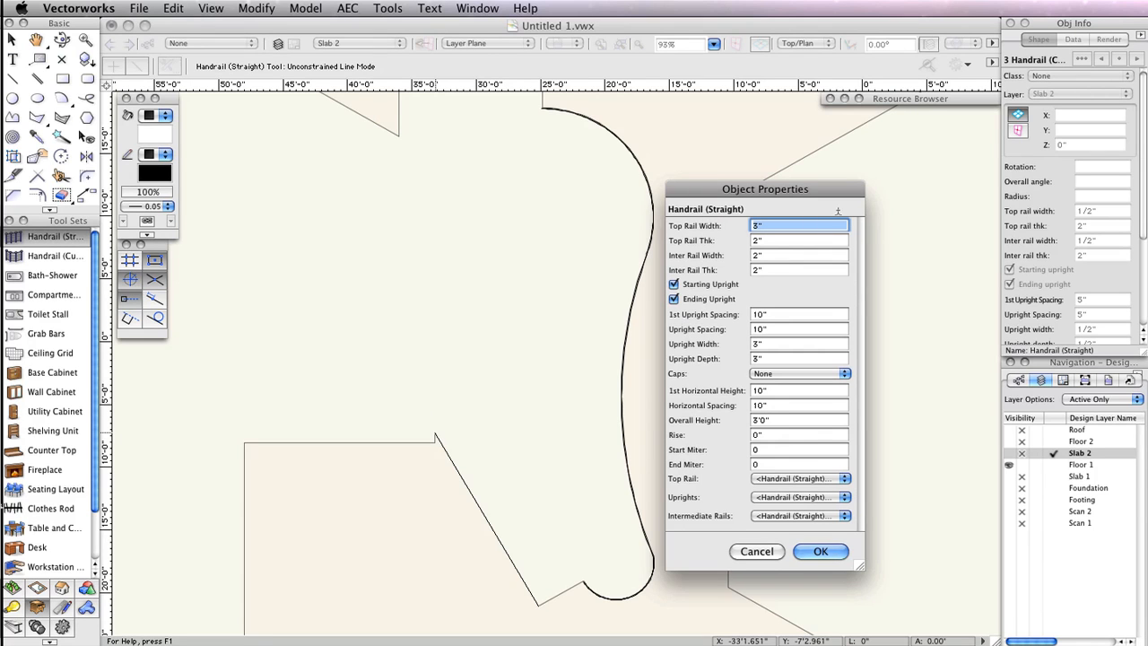
type("1/2")
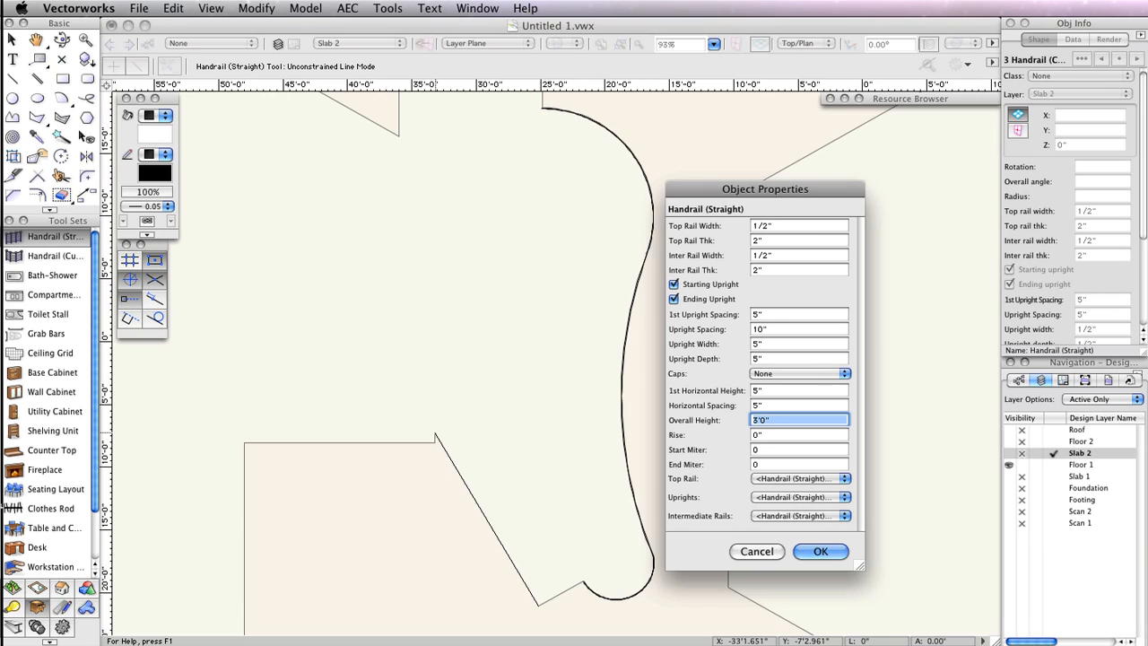
left_click(829, 550)
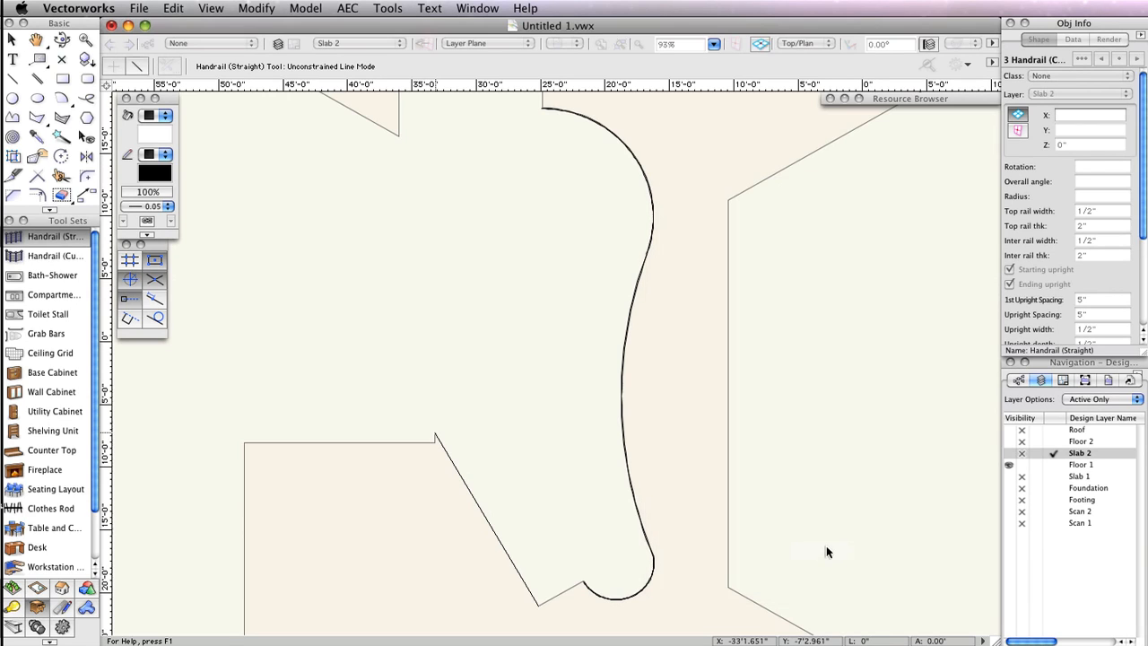
- Set the straight handrail's Z position to 0
left_click(1090, 141)
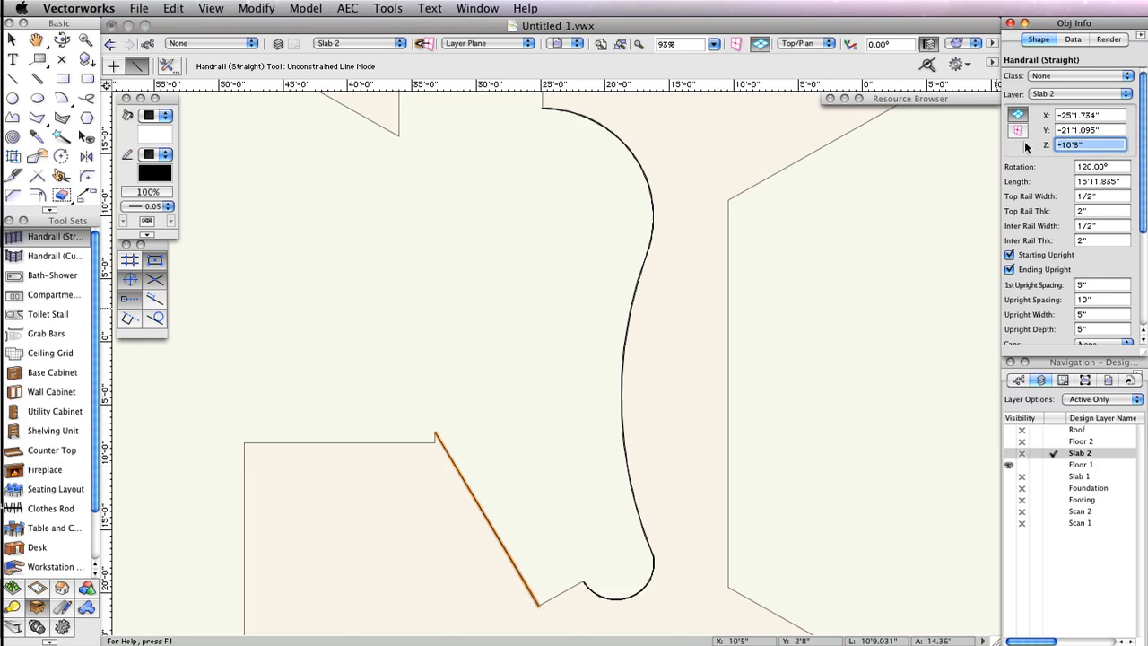
type("0")
key("Return")
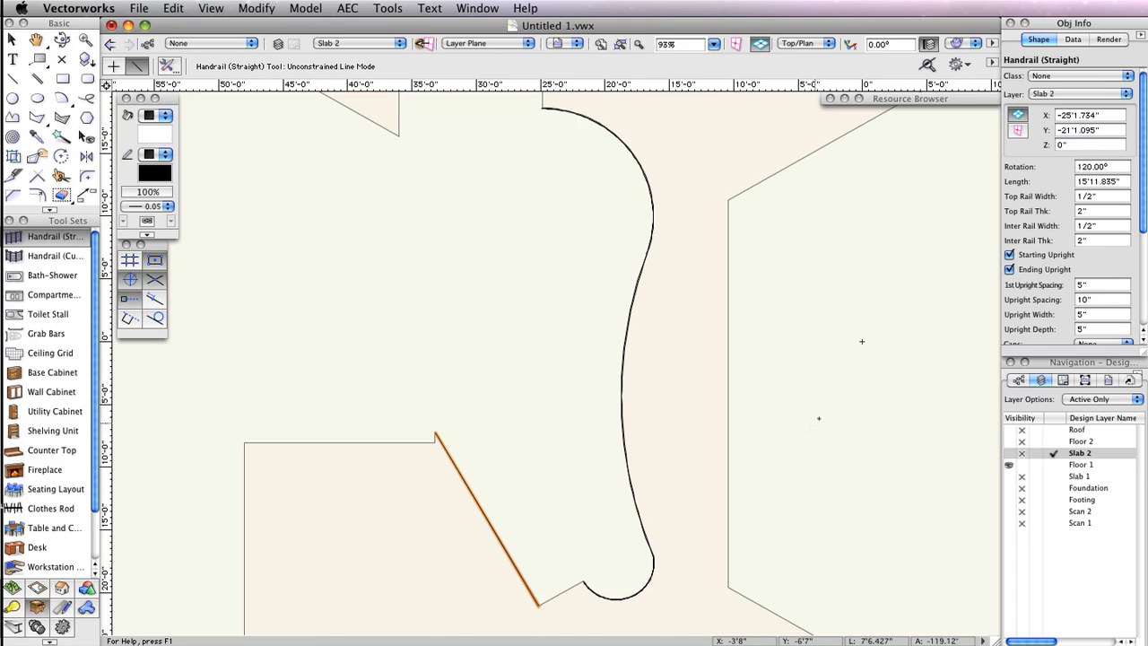
- Switch the model to the Left Rear Isometric view with the Slab 2 handrails in sight
key("x")
left_click(799, 43)
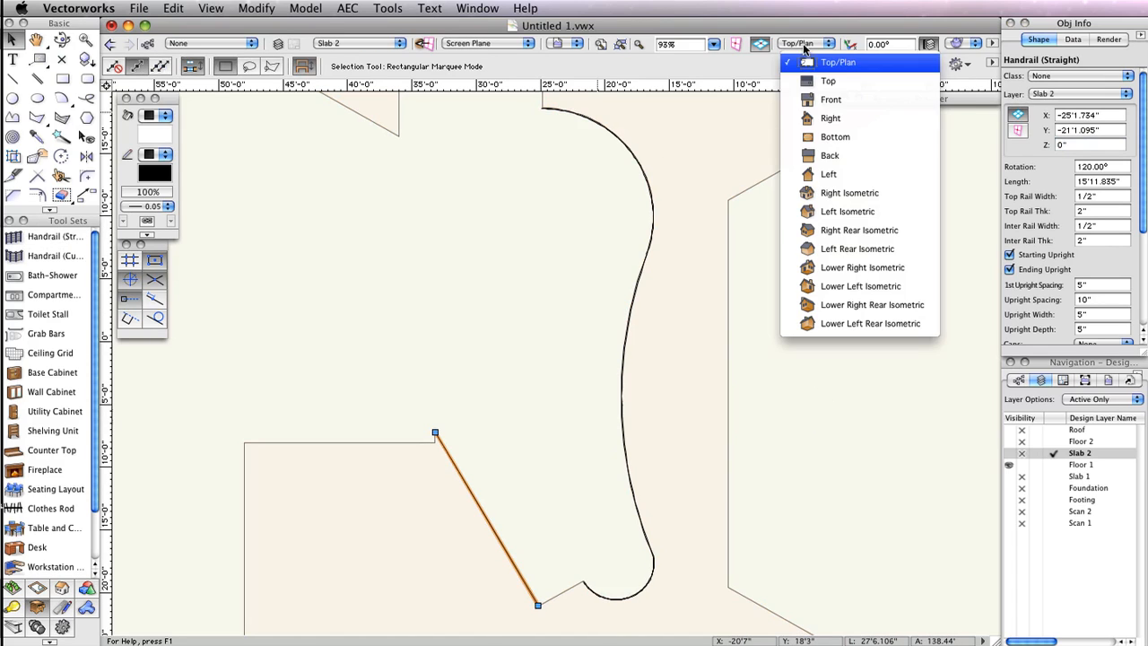
left_click(852, 249)
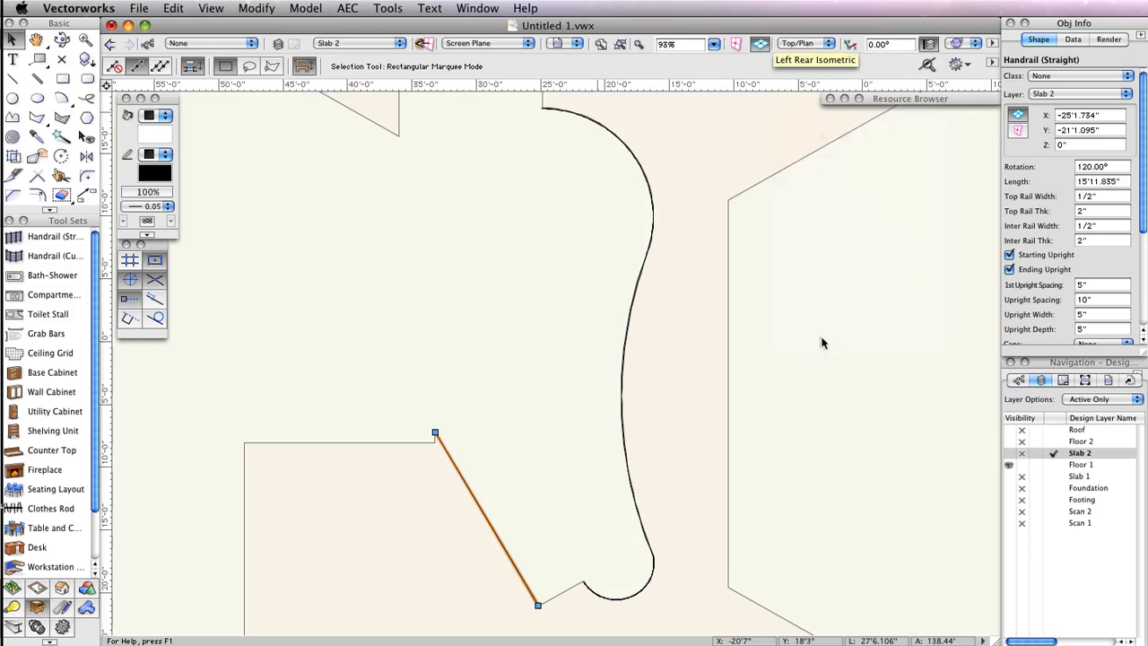
scroll(734, 231, "down", 4)
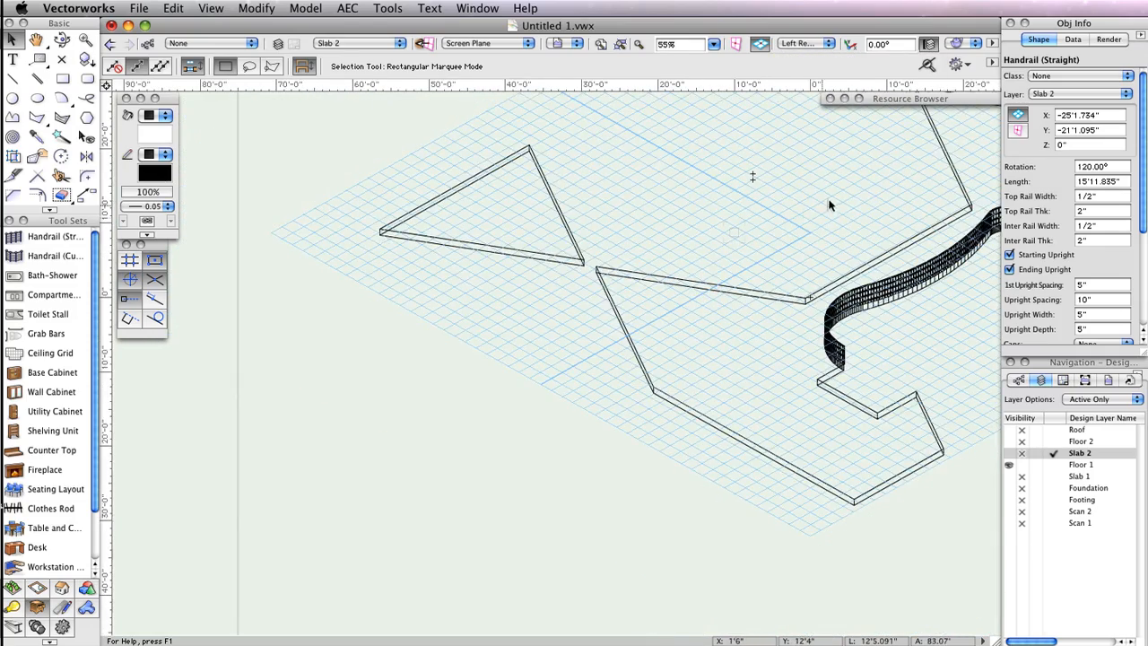
scroll(830, 204, "down", 1)
middle_click_drag(828, 202, 538, 249)
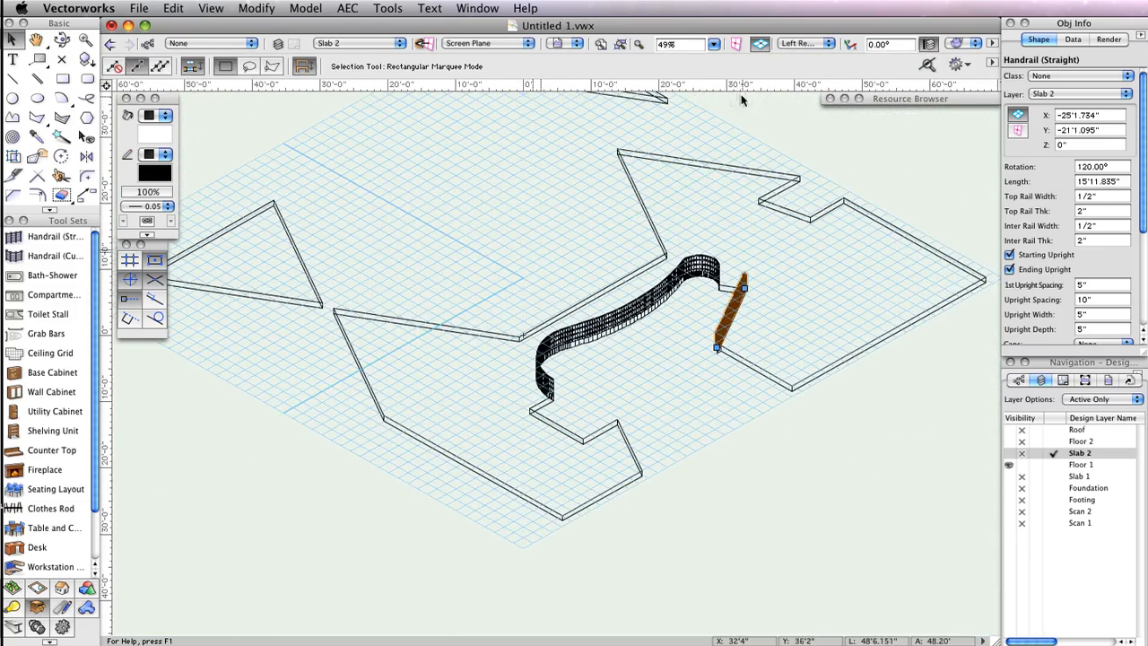
- Set the layer options to Show/Snap Others and render the model in OpenGL
left_click(1104, 402)
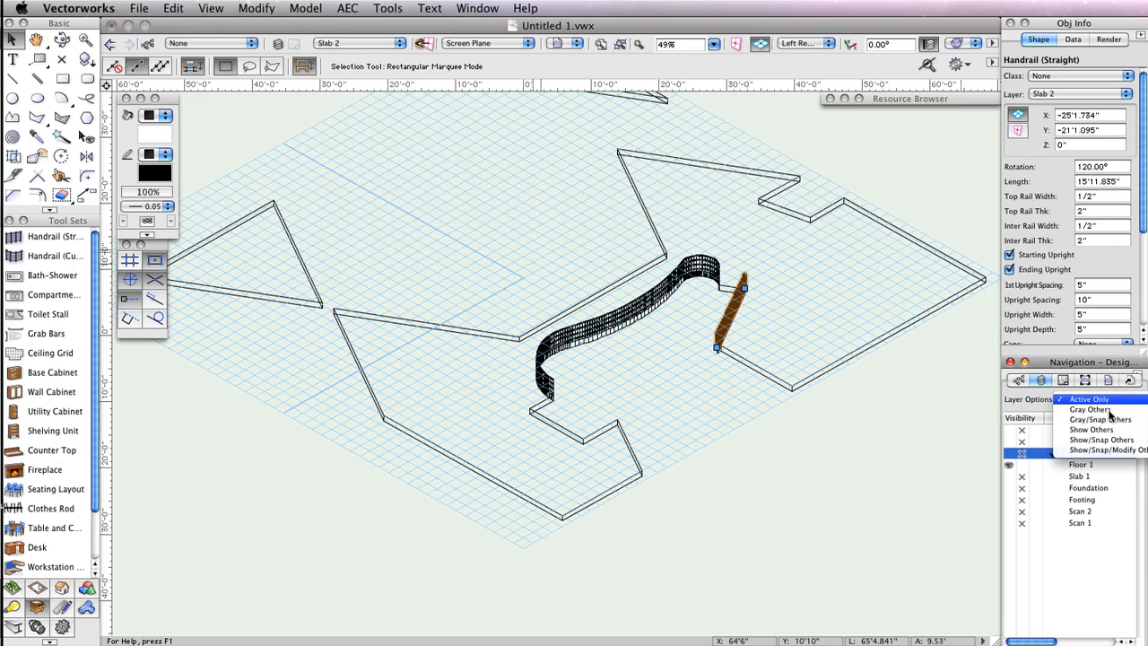
left_click(1112, 440)
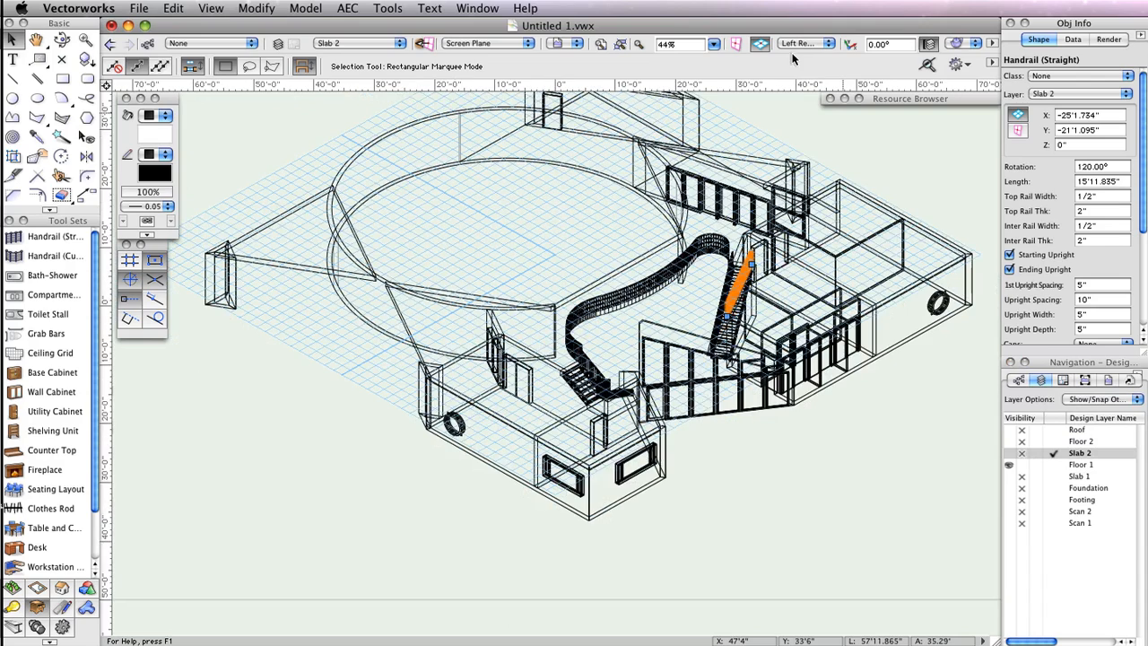
left_click(957, 43)
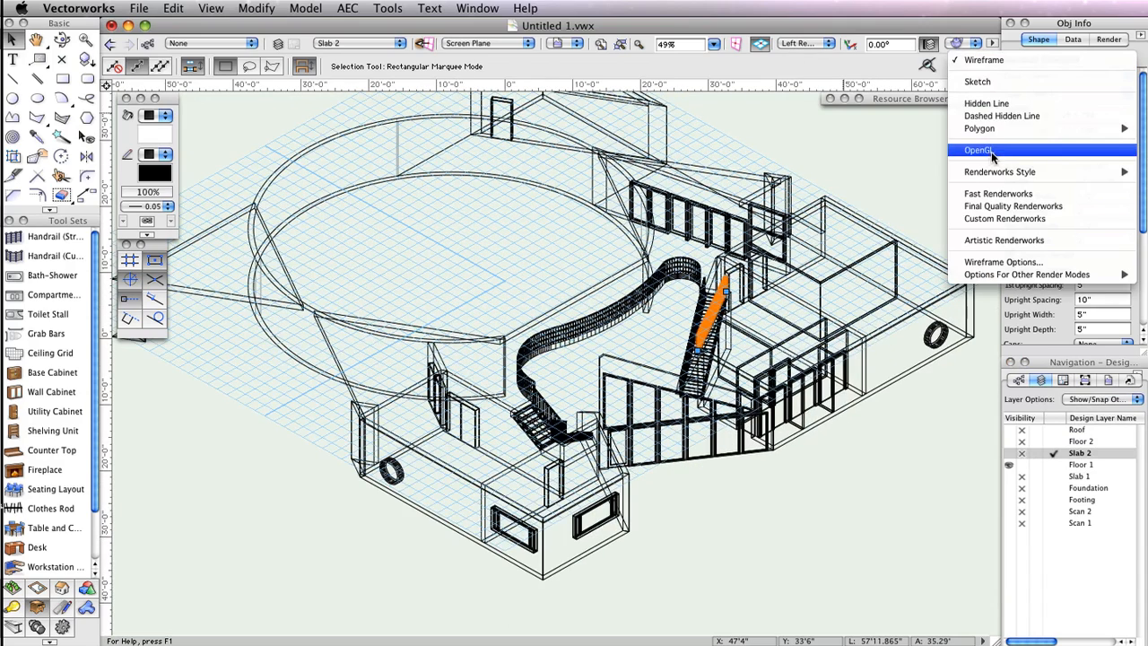
left_click(991, 150)
scroll(853, 153, "down", 1)
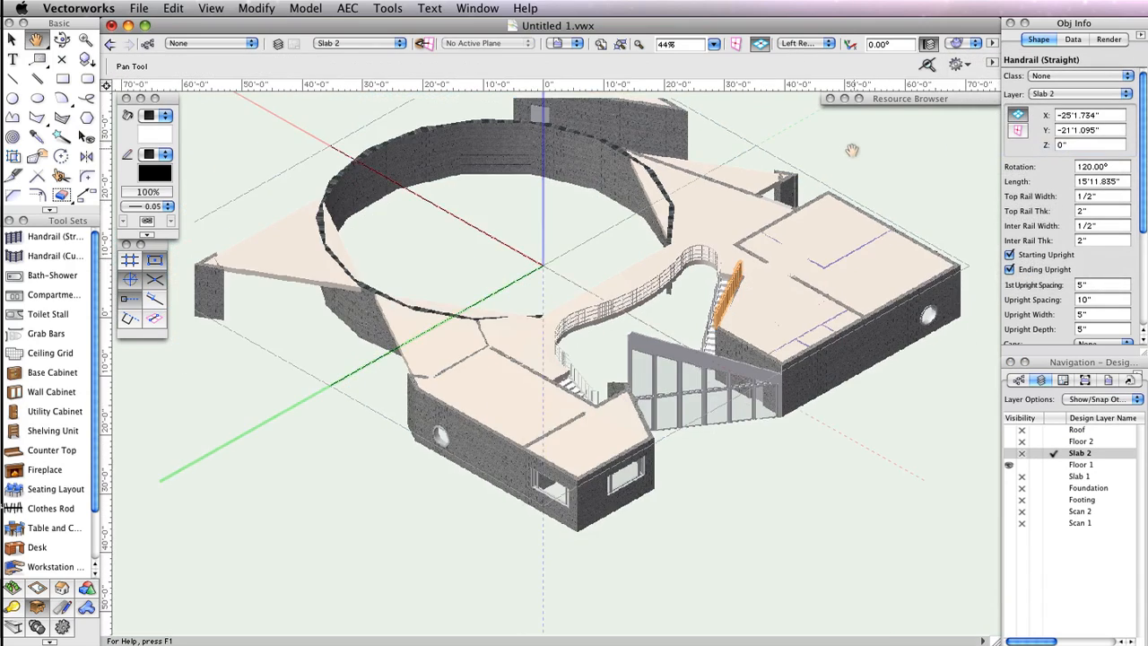
middle_click_drag(853, 154, 803, 190)
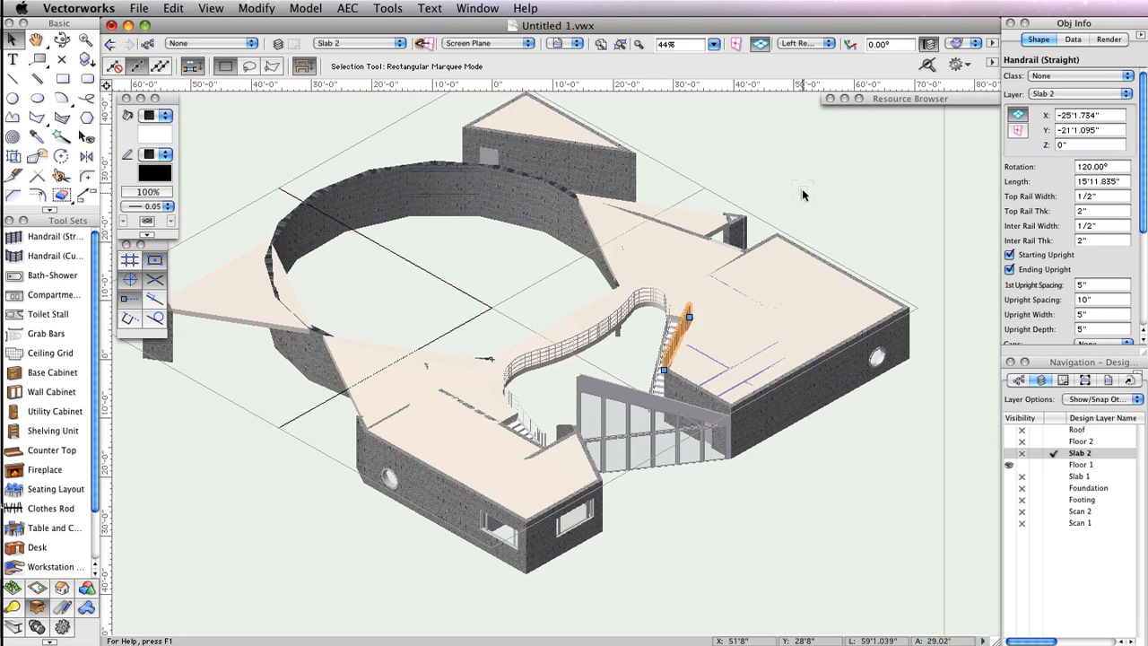
- Deselect the straight handrail and orbit in close to examine the handrails around the stair opening
left_click(802, 194)
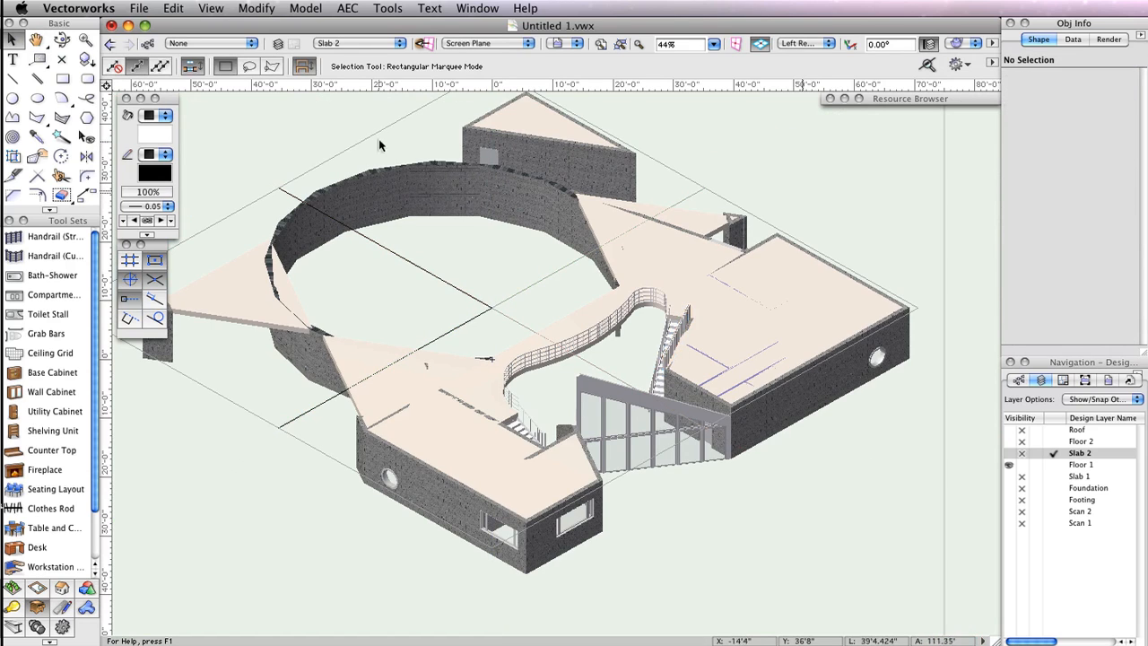
left_click(63, 42)
left_click_drag(702, 493, 746, 467)
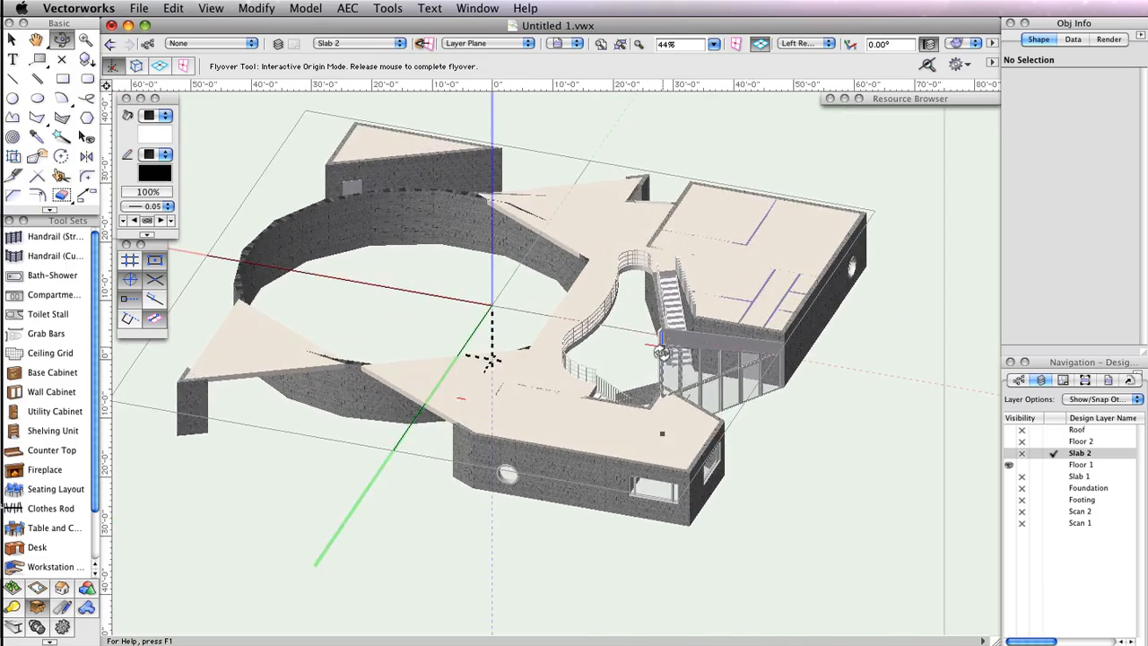
scroll(637, 348, "up", 5)
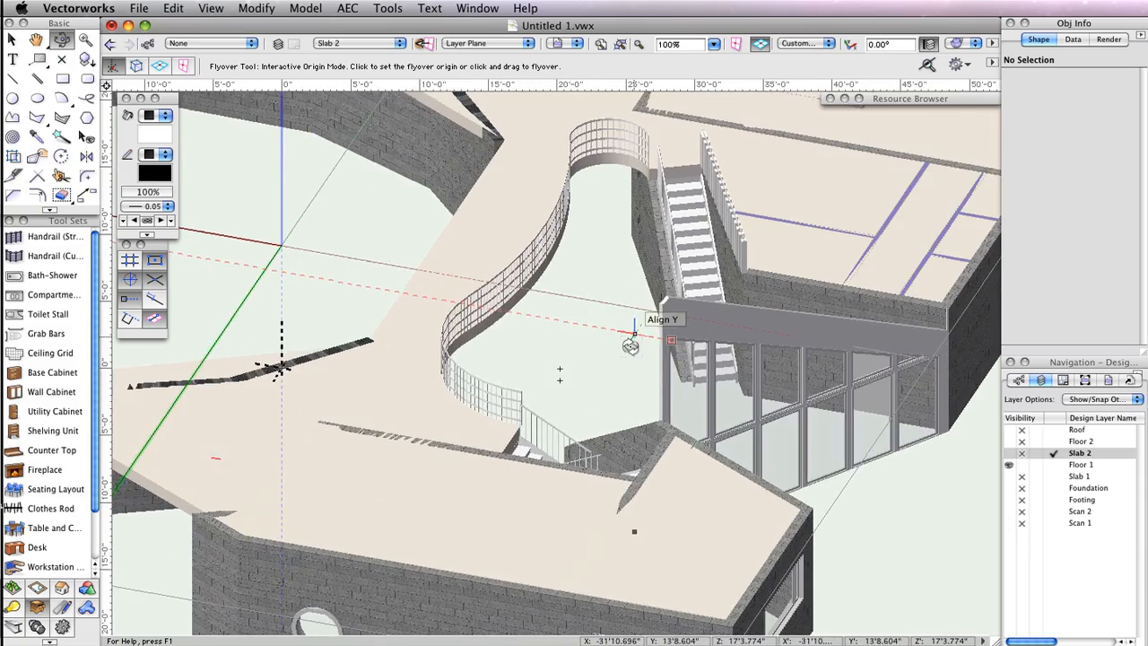